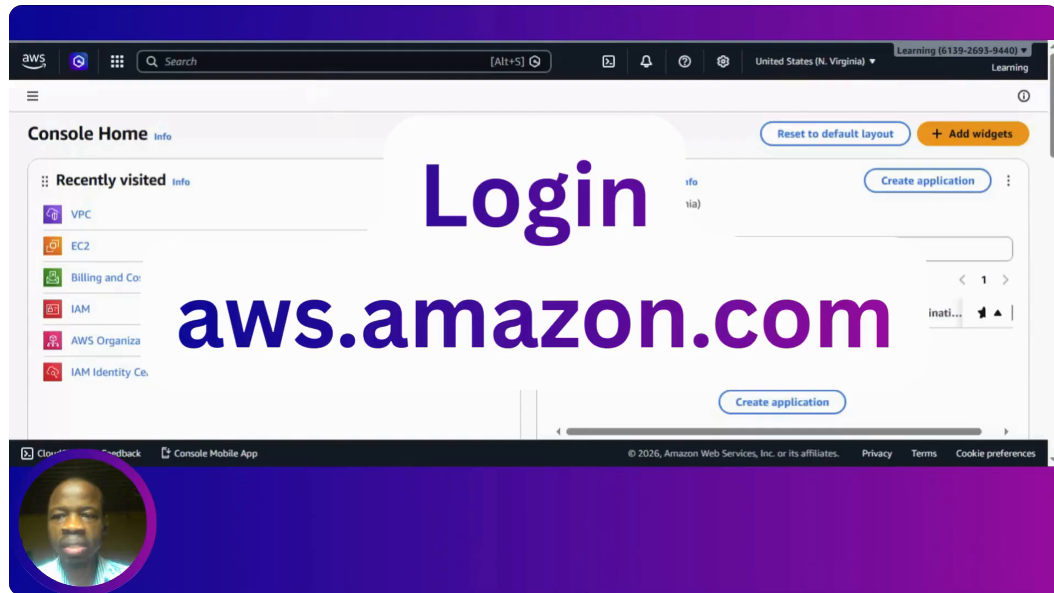
Search the console for "vpc" and open the VPC service.
{"action": "left_click", "coordinate": [308, 61]}
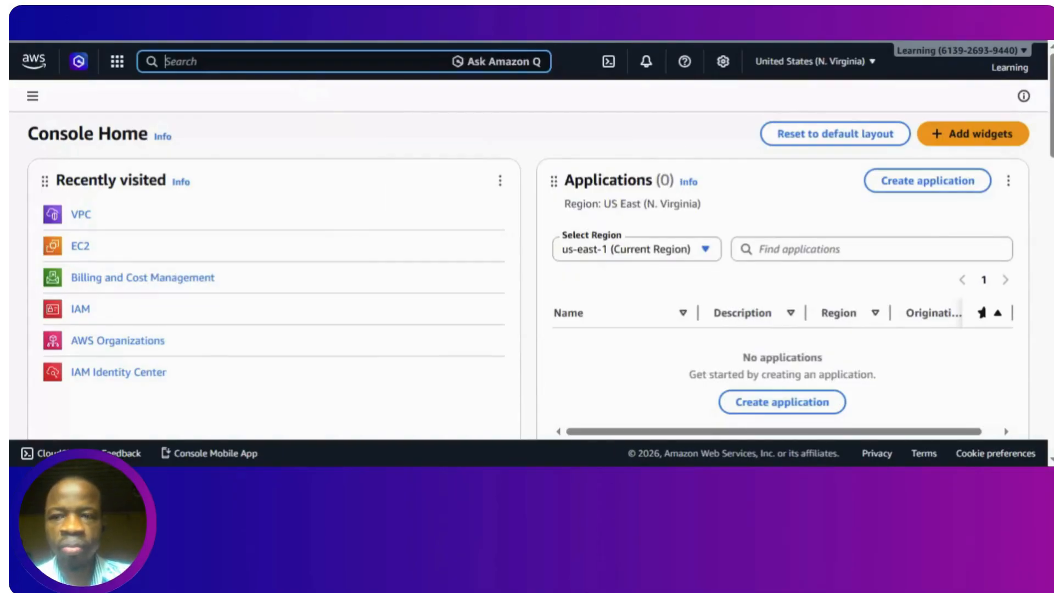
{"action": "type", "text": "vpc"}
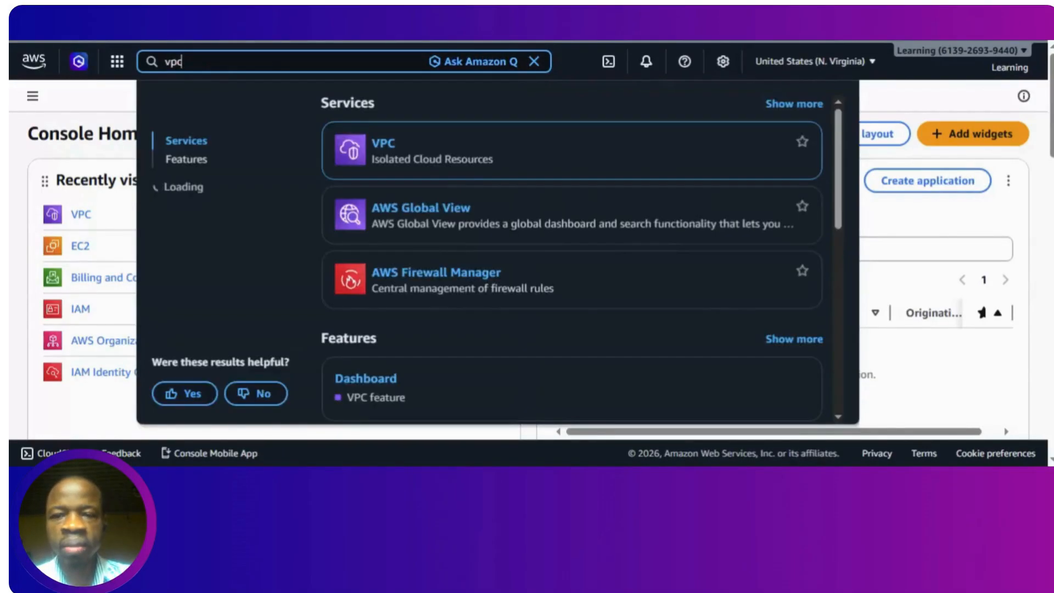
{"action": "left_click", "coordinate": [386, 147]}
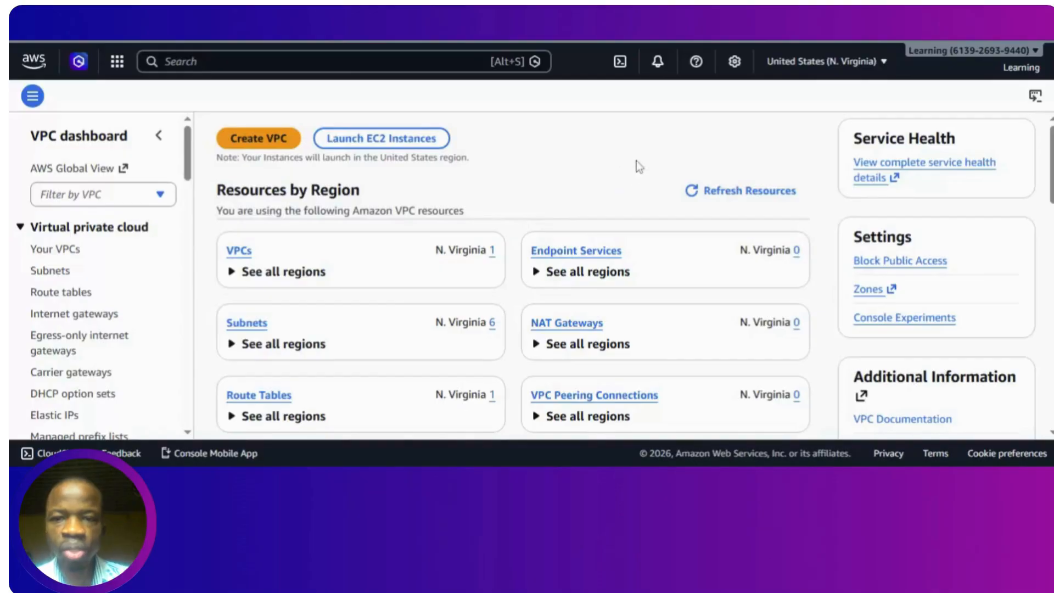
Create a VPC-only resource named Fintech-VPC with IPv4 CIDR 192.168.0.0/16, no IPv6 block, default tenancy and no encryption control.
{"action": "left_click", "coordinate": [259, 140]}
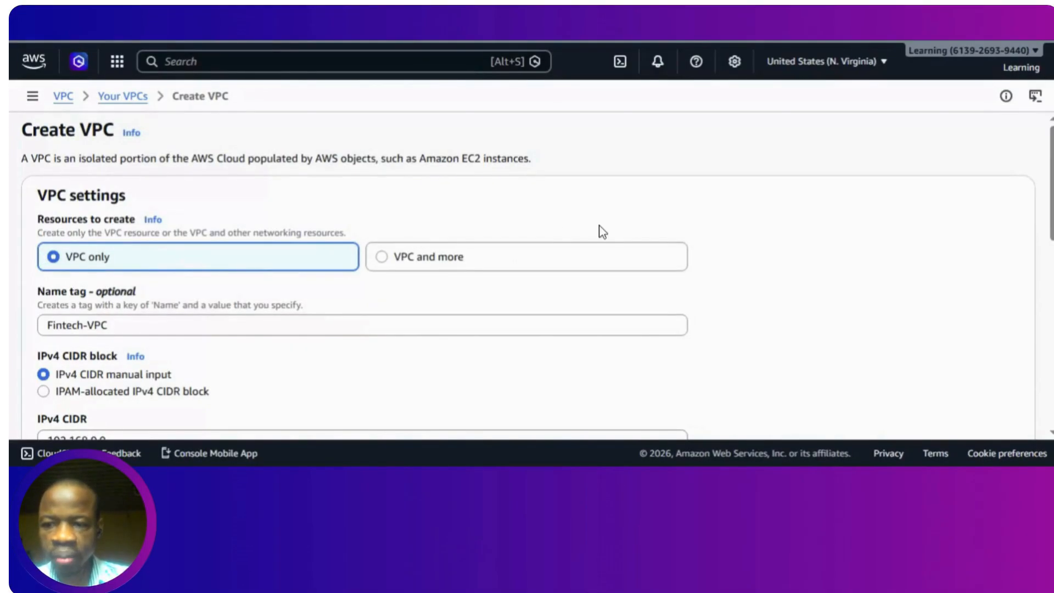
{"action": "scroll", "coordinate": [362, 274], "scroll_direction": "down", "scroll_amount": 2}
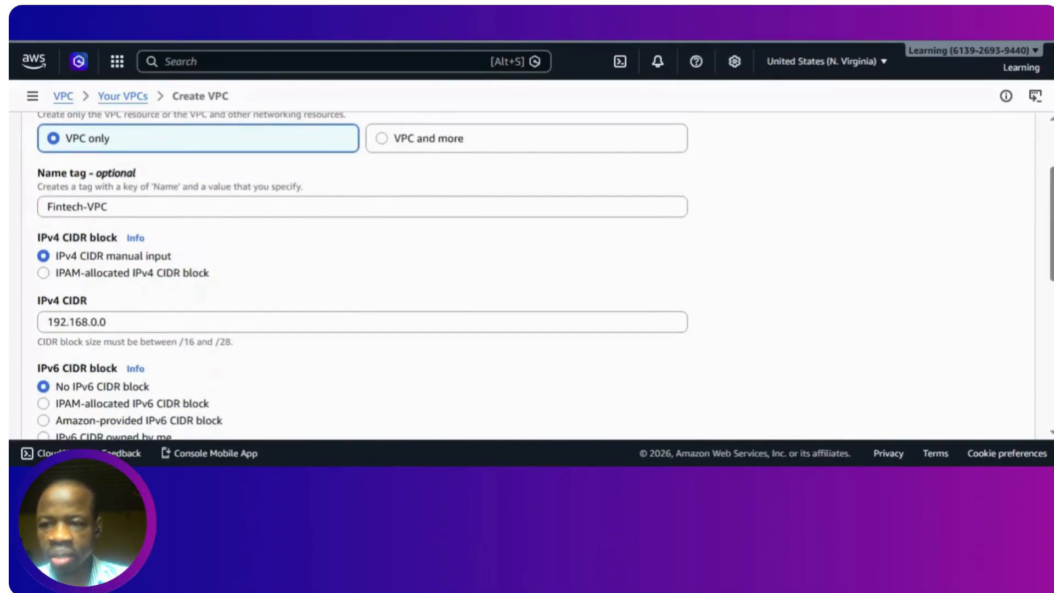
{"action": "left_click", "coordinate": [110, 207]}
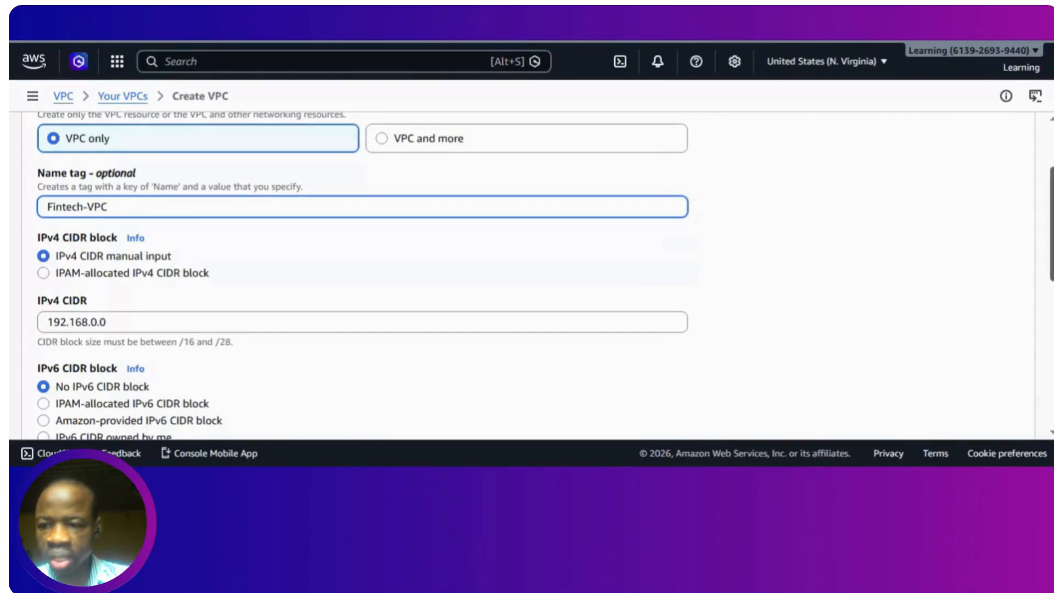
{"action": "scroll", "coordinate": [527, 275], "scroll_direction": "down", "scroll_amount": 4}
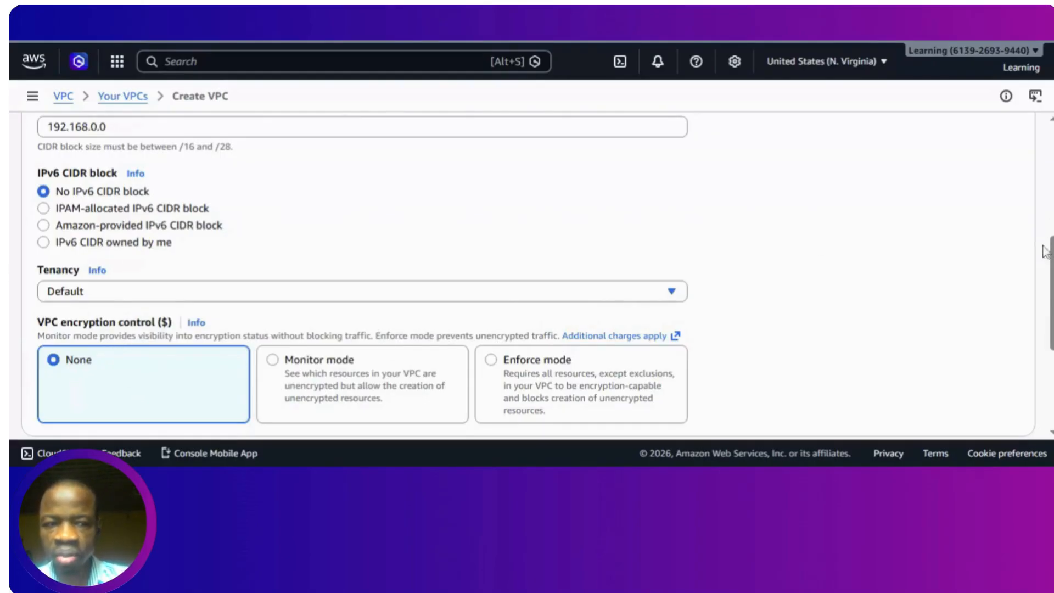
{"action": "left_click_drag", "start_coordinate": [1051, 260], "coordinate": [1052, 336]}
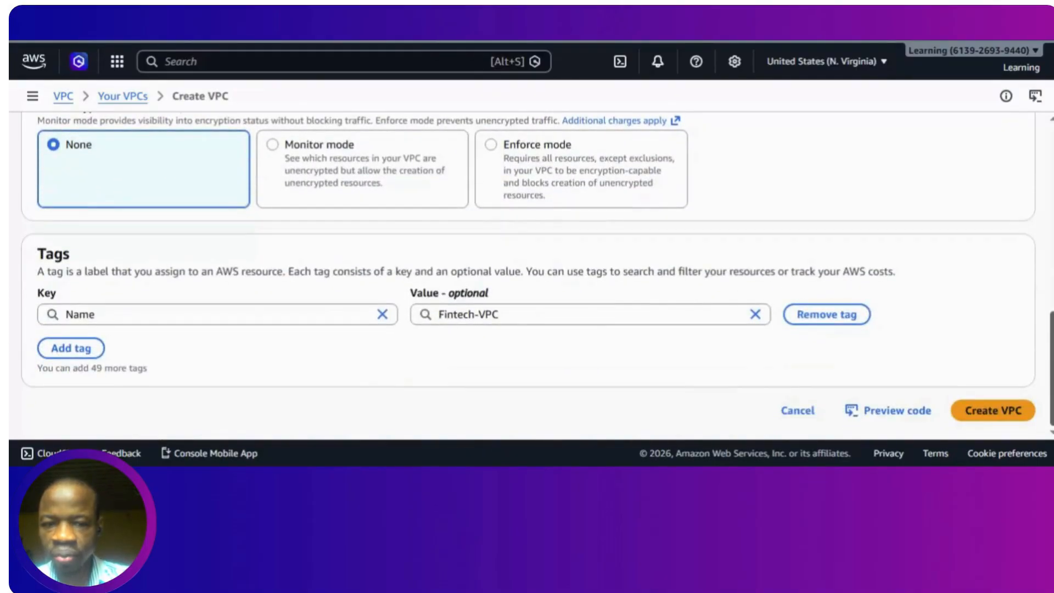
{"action": "left_click", "coordinate": [979, 413]}
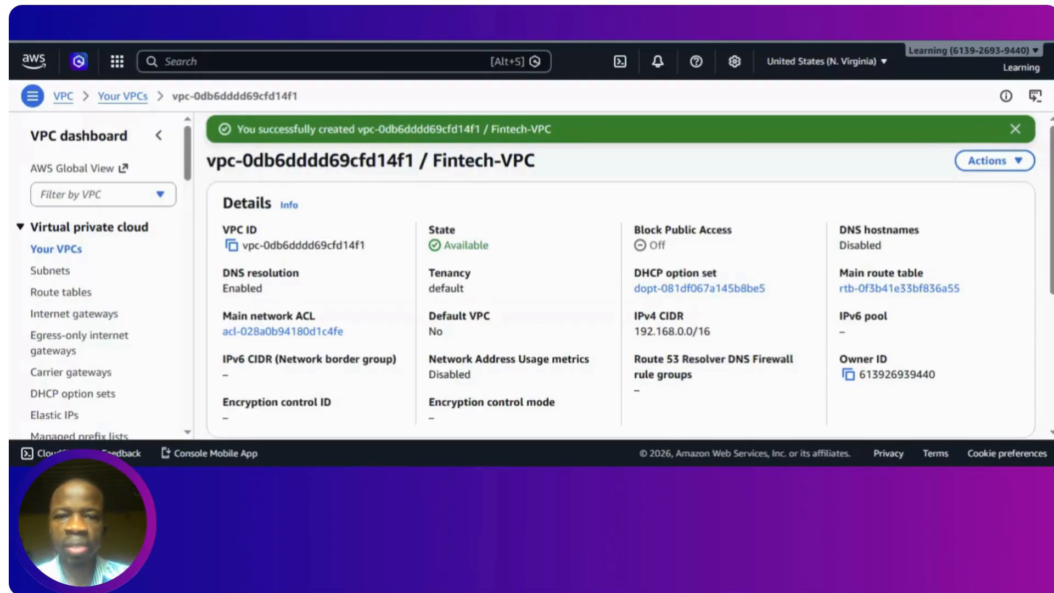
Review the list of existing route tables and enlarge the list area slightly.
{"action": "left_click", "coordinate": [60, 293]}
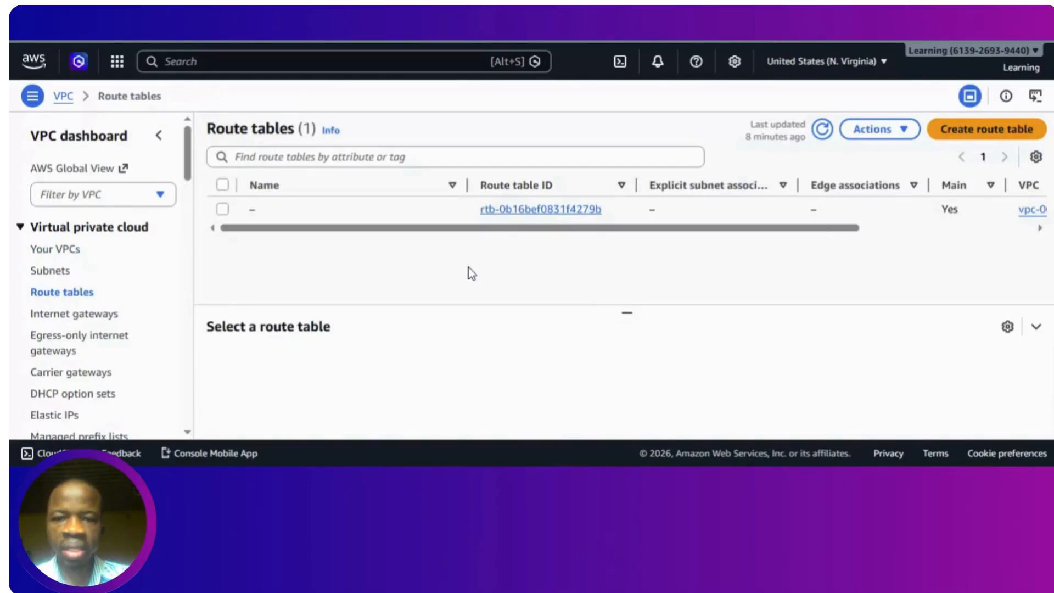
{"action": "left_click_drag", "start_coordinate": [562, 229], "coordinate": [695, 245]}
{"action": "left_click_drag", "start_coordinate": [795, 254], "coordinate": [419, 244]}
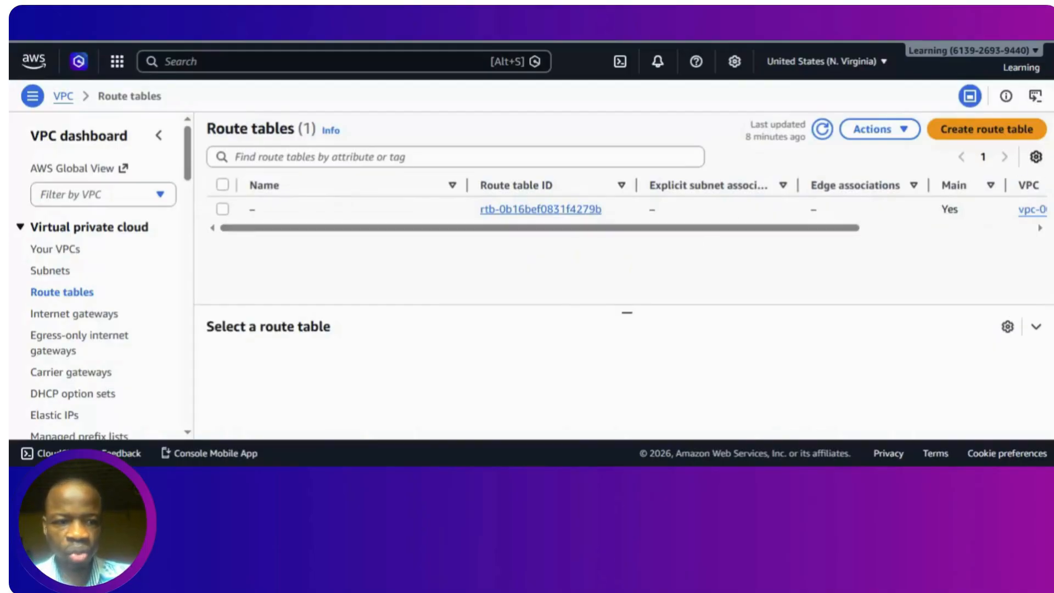
{"action": "left_click_drag", "start_coordinate": [626, 312], "coordinate": [626, 336]}
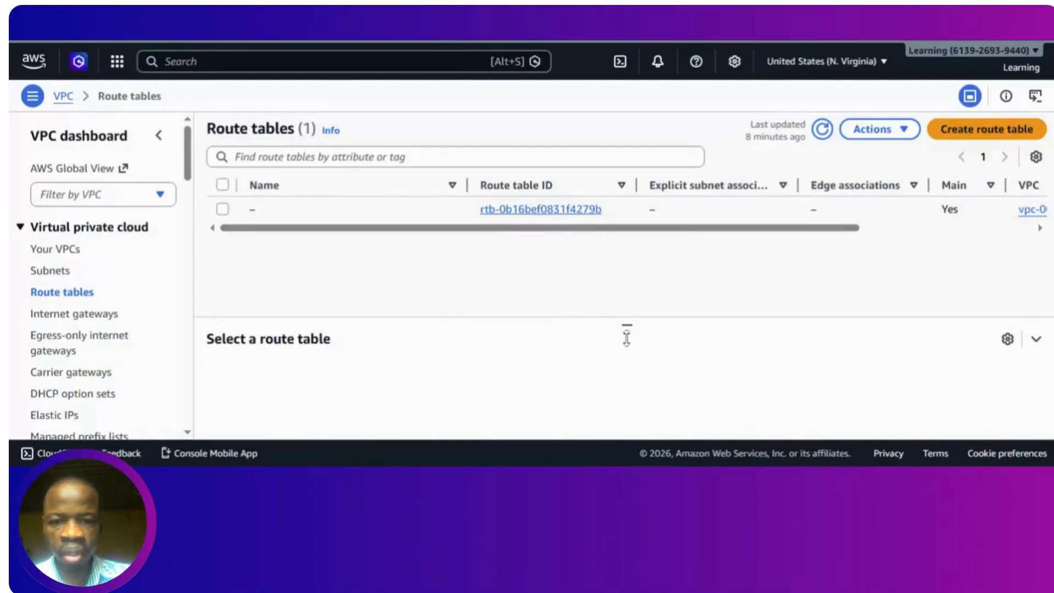
Select the existing unnamed internet gateway and open the actions available for it.
{"action": "left_click", "coordinate": [74, 315]}
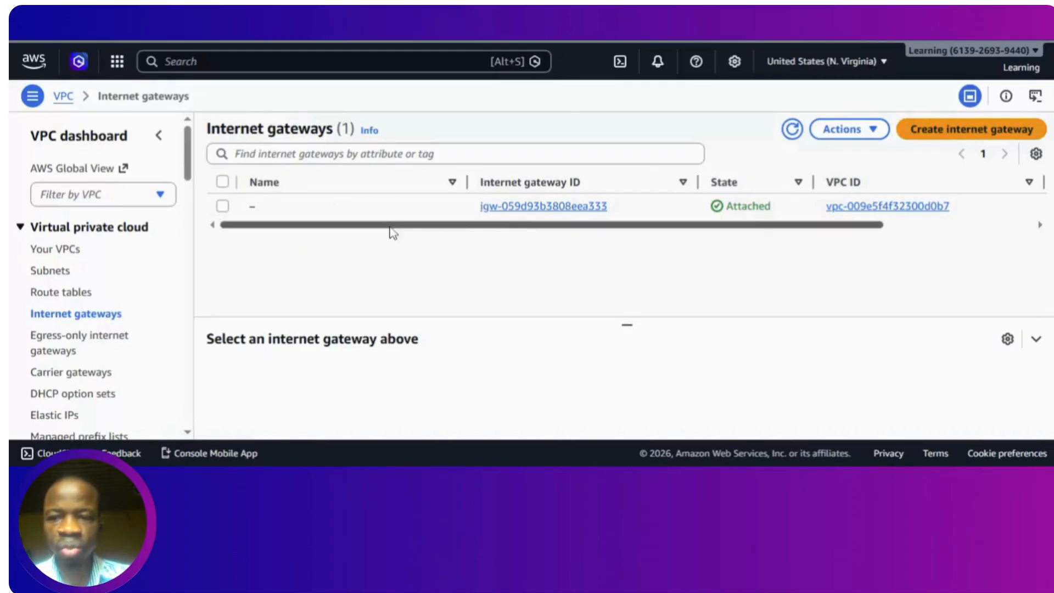
{"action": "left_click", "coordinate": [224, 207]}
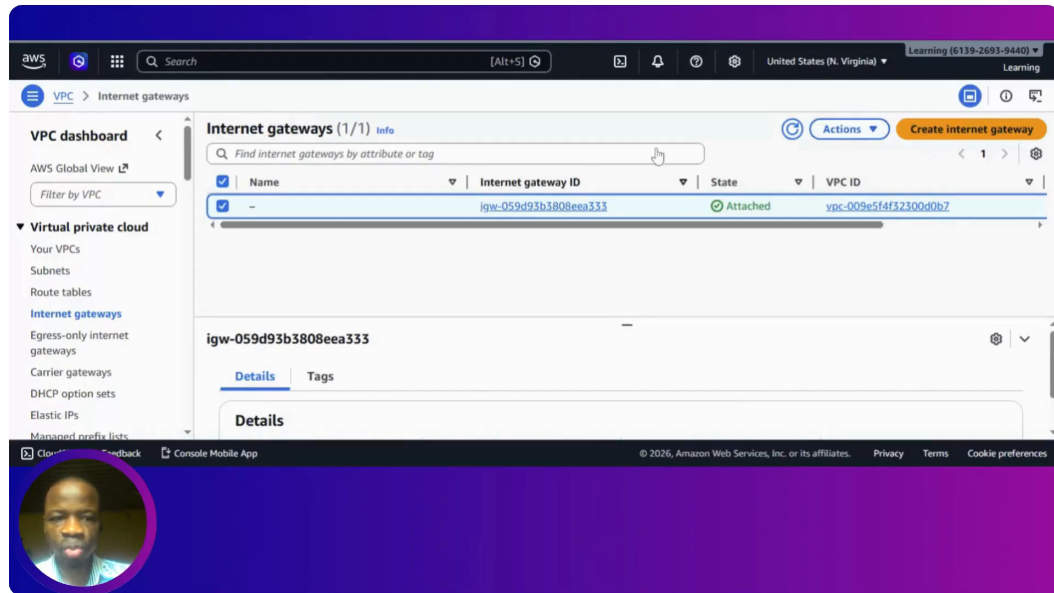
{"action": "left_click", "coordinate": [878, 133]}
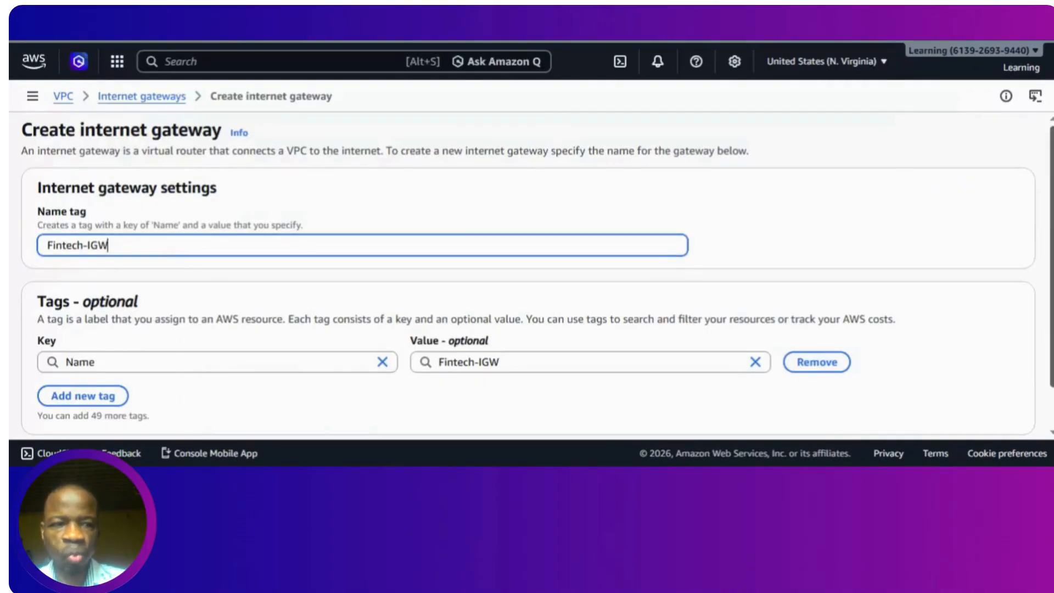
Create a new internet gateway with the name tag Fintech-IGW.
{"action": "scroll", "coordinate": [537, 273], "scroll_direction": "down", "scroll_amount": 1}
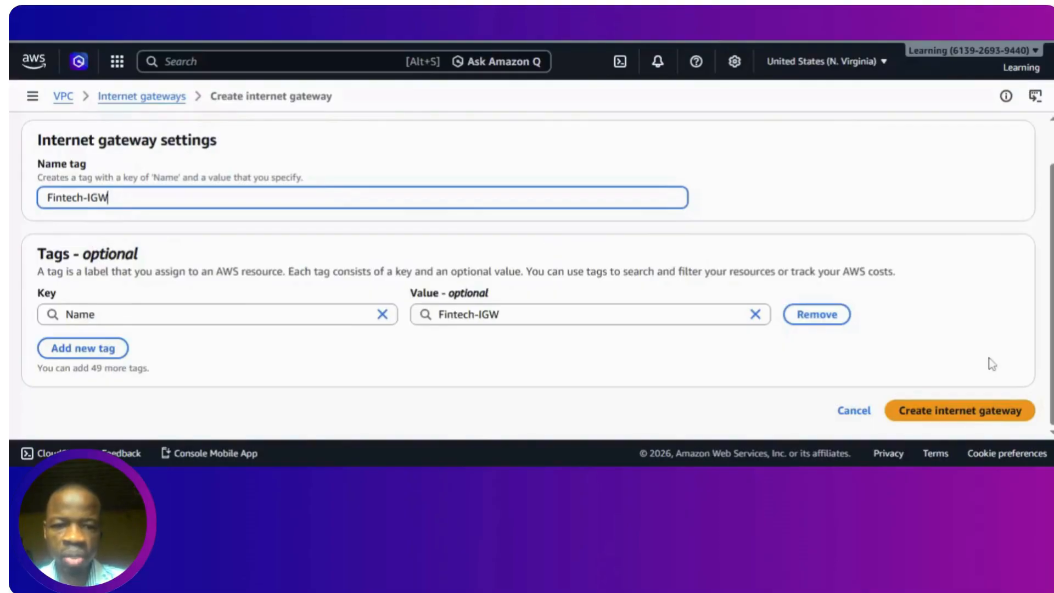
{"action": "left_click", "coordinate": [940, 416]}
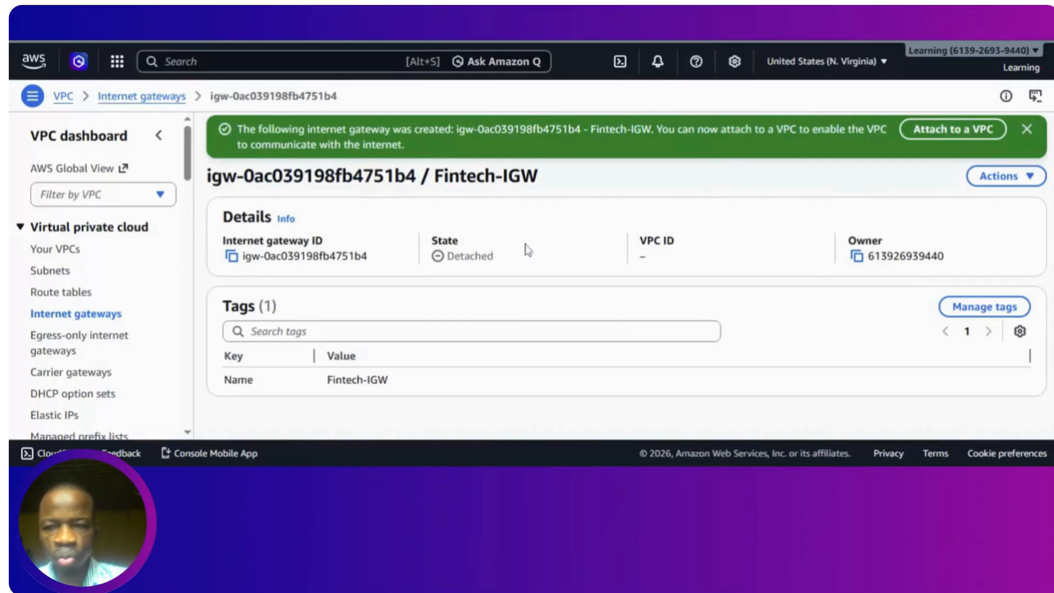
Attach the Fintech-IGW internet gateway to Fintech-VPC.
{"action": "left_click", "coordinate": [82, 316]}
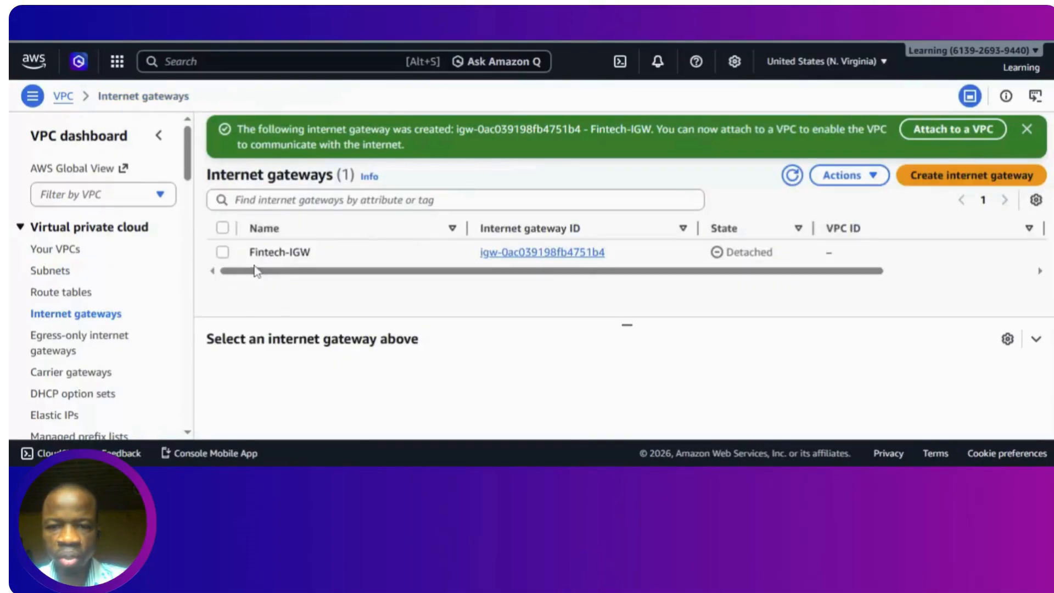
{"action": "left_click", "coordinate": [222, 253]}
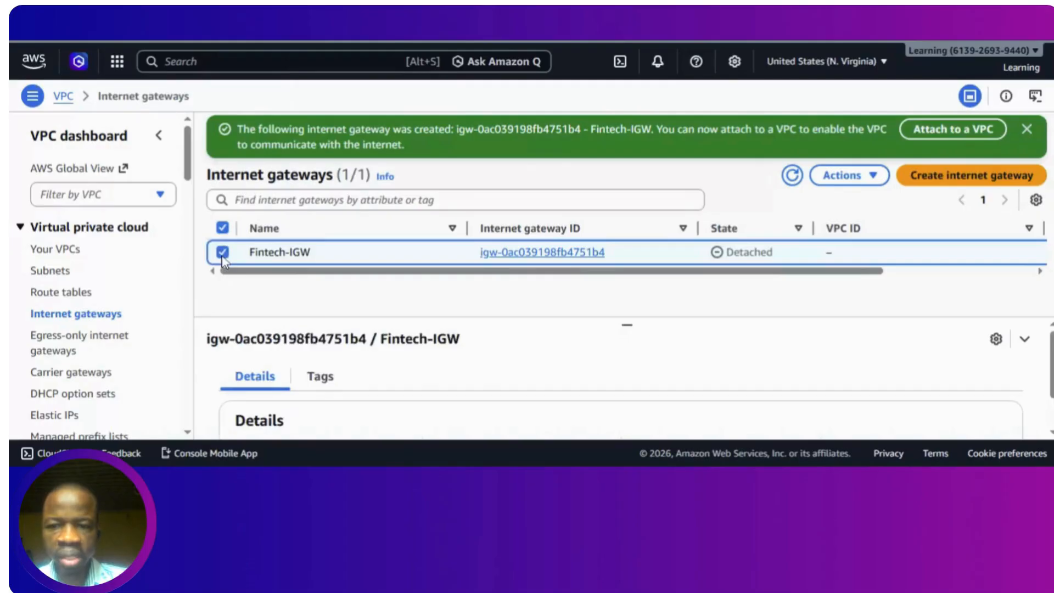
{"action": "left_click", "coordinate": [877, 177]}
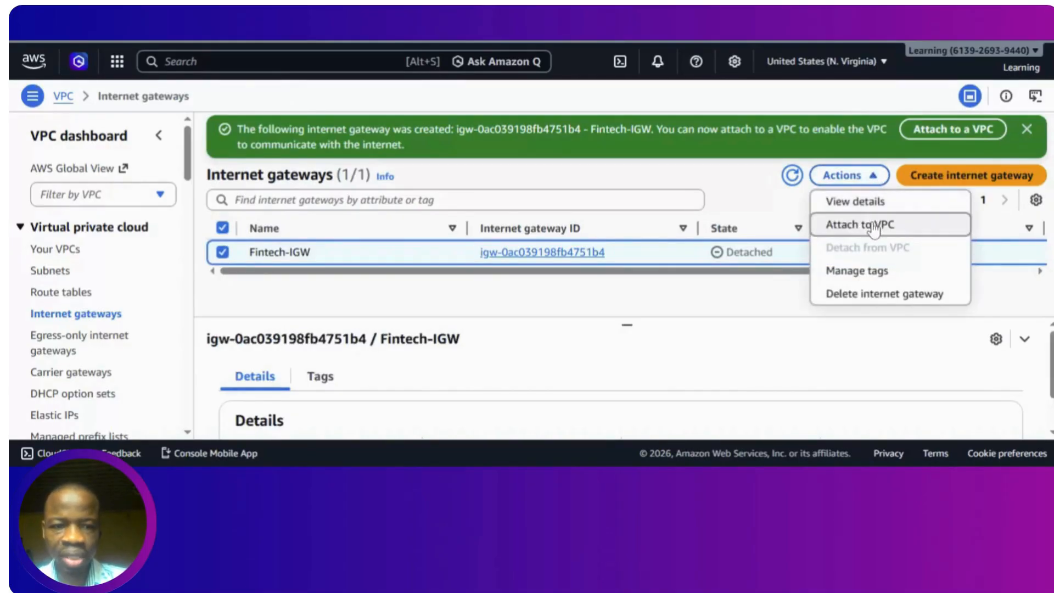
{"action": "left_click", "coordinate": [873, 225]}
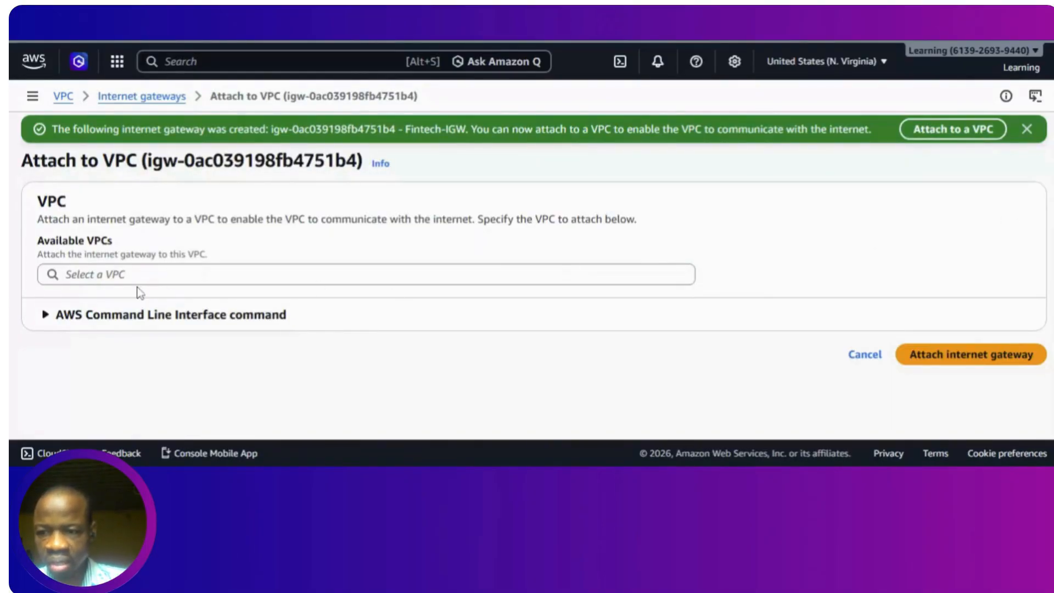
{"action": "left_click", "coordinate": [131, 274]}
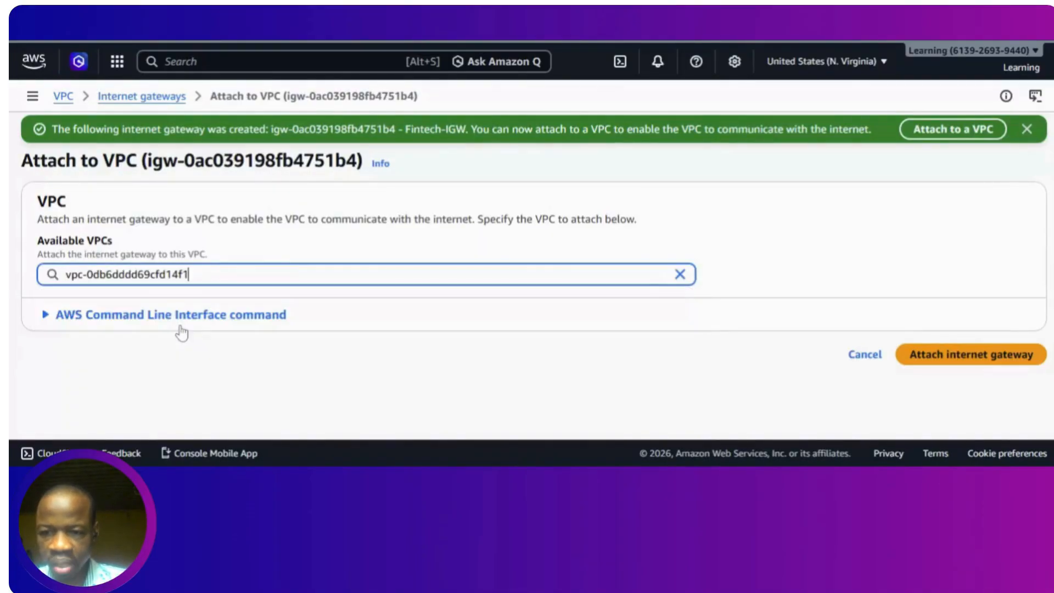
{"action": "left_click", "coordinate": [181, 330]}
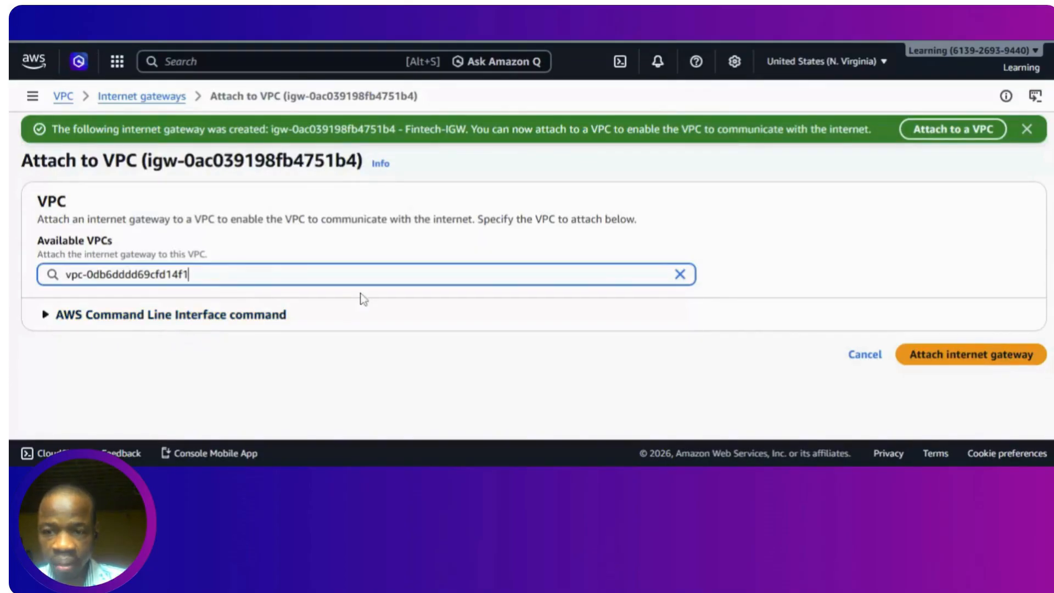
{"action": "left_click", "coordinate": [181, 274]}
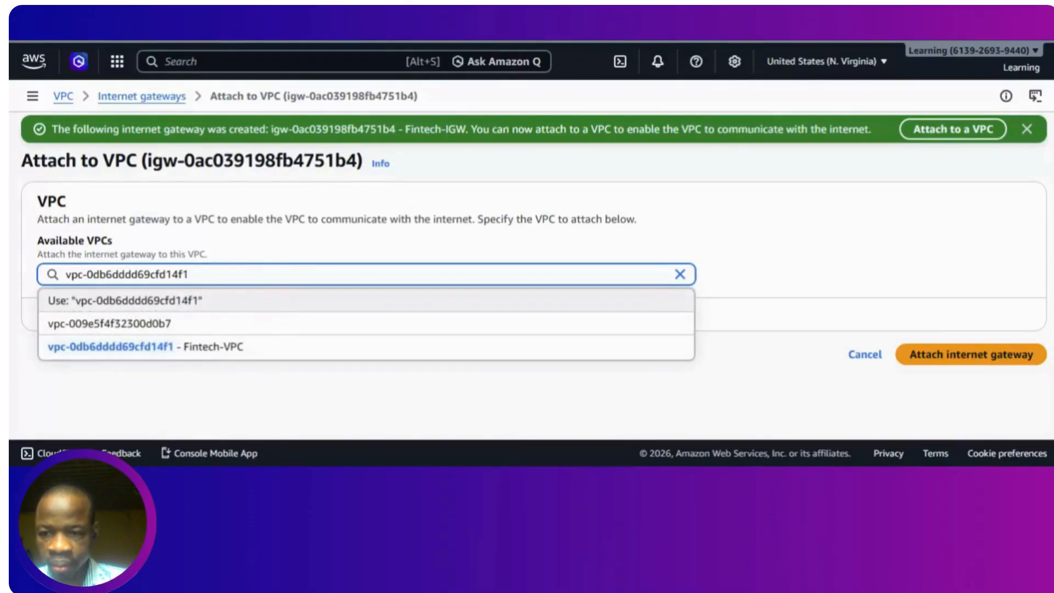
{"action": "left_click", "coordinate": [215, 351]}
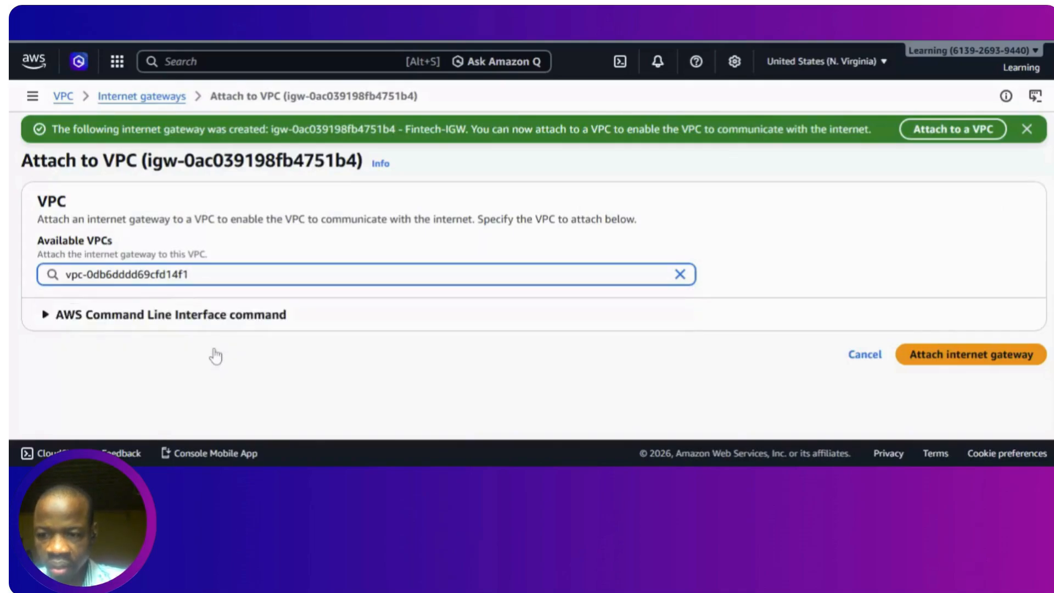
{"action": "left_click", "coordinate": [945, 361]}
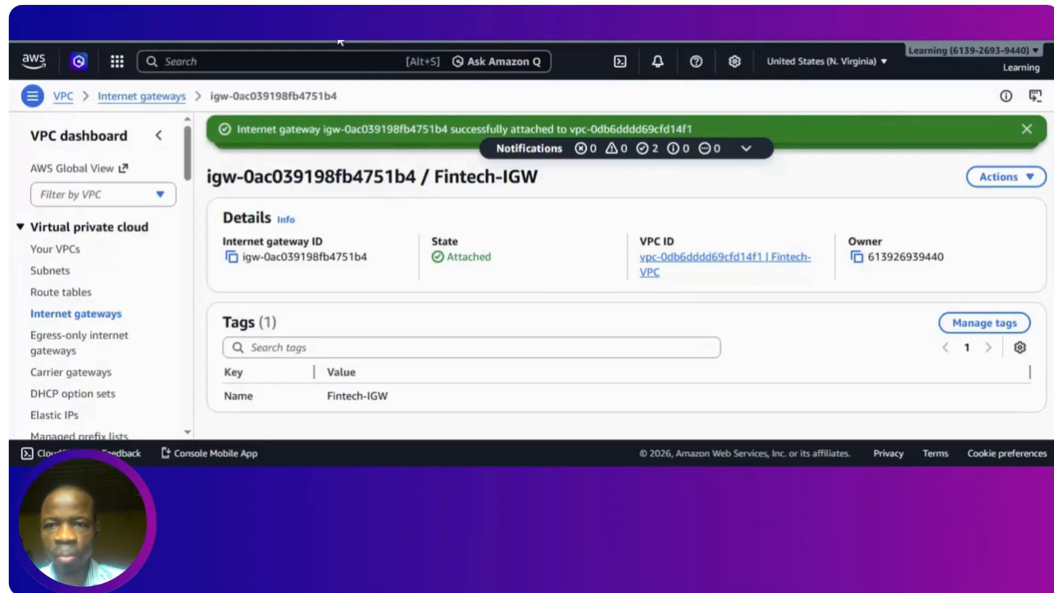
Delete all existing subnets of the default VPC, confirming with the word "delete".
{"action": "key", "text": "ctrl+Tab"}
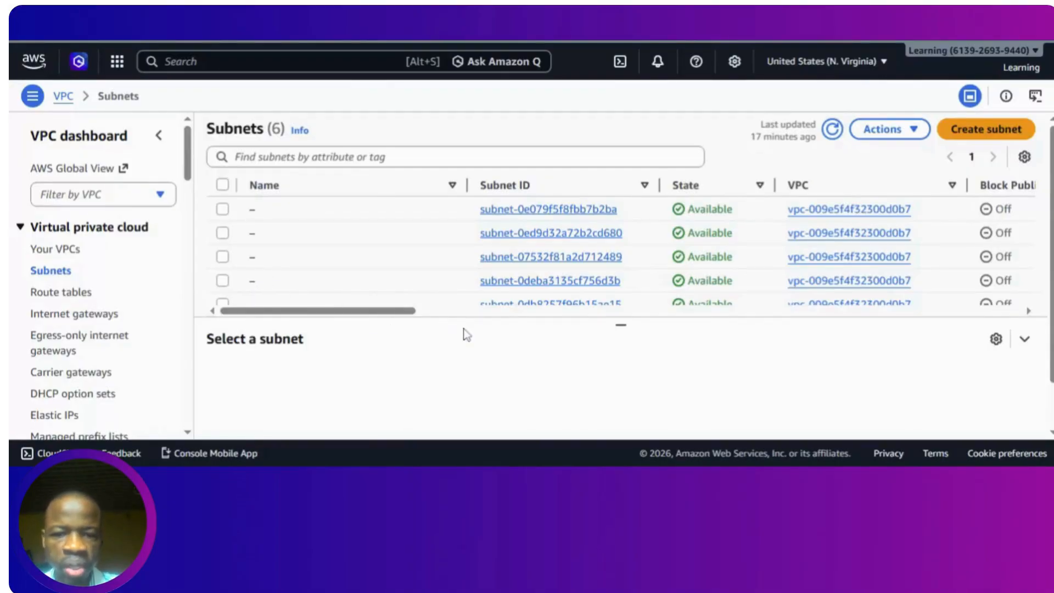
{"action": "left_click", "coordinate": [223, 184]}
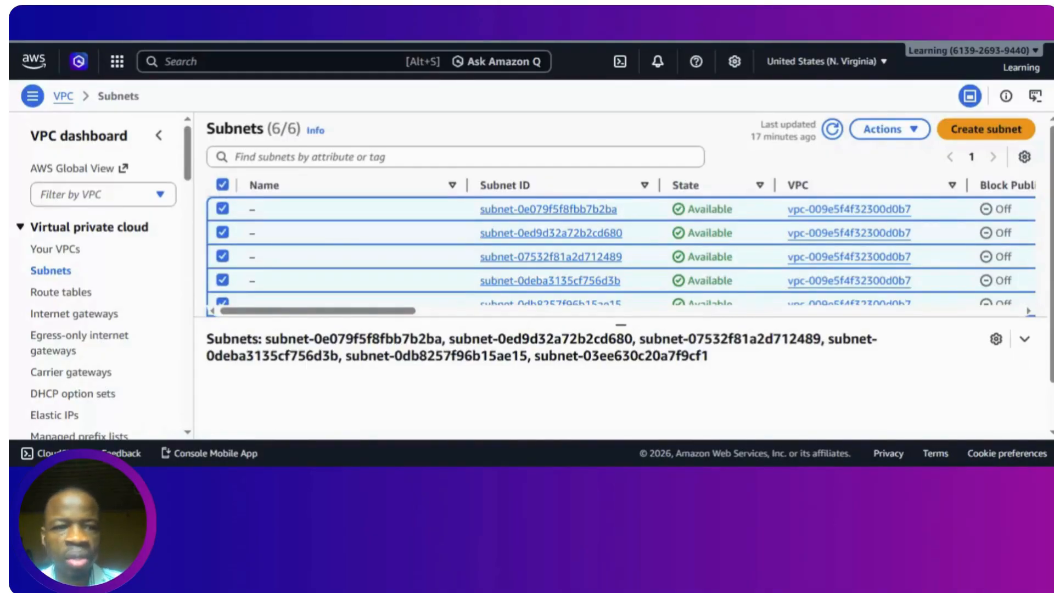
{"action": "left_click", "coordinate": [920, 135]}
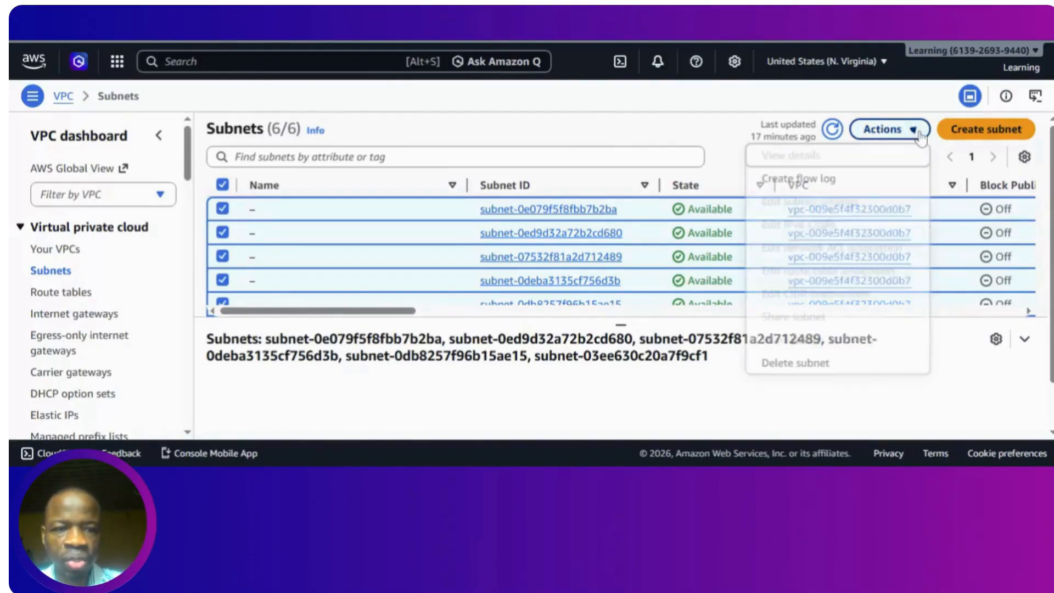
{"action": "left_click", "coordinate": [816, 362]}
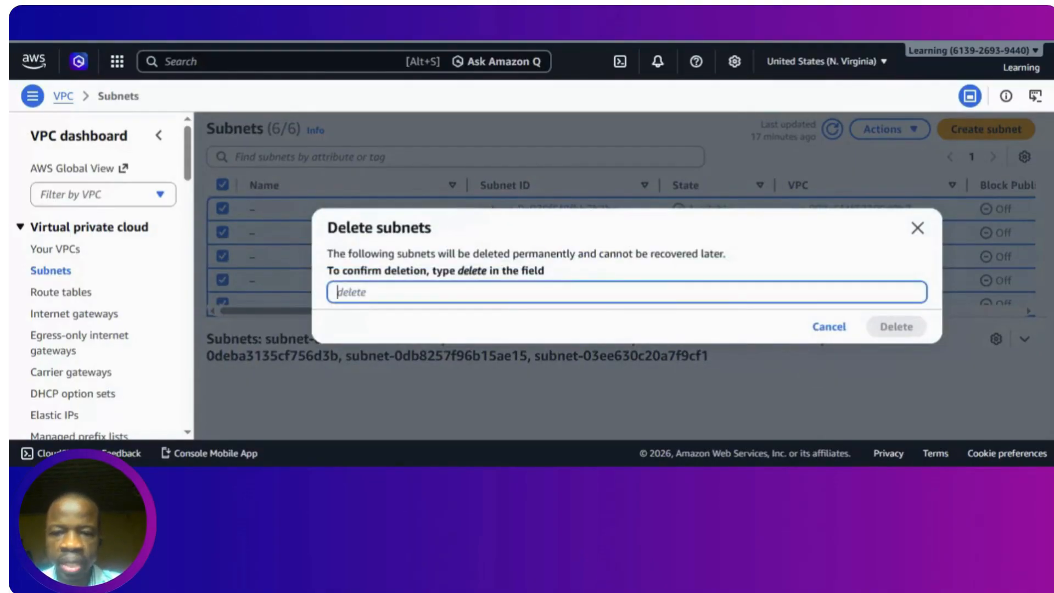
{"action": "type", "text": "de"}
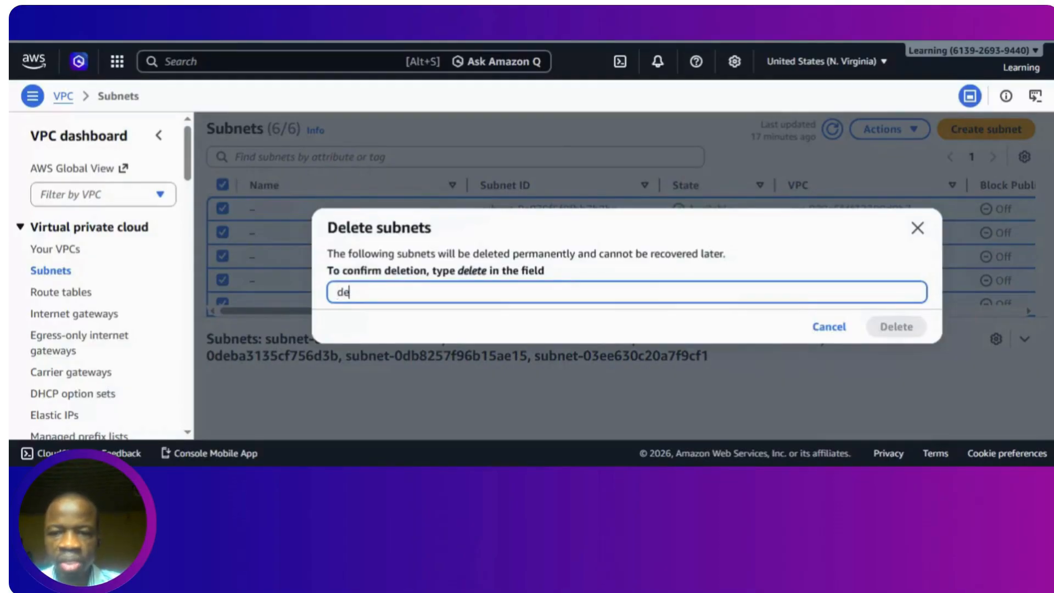
{"action": "type", "text": "lete"}
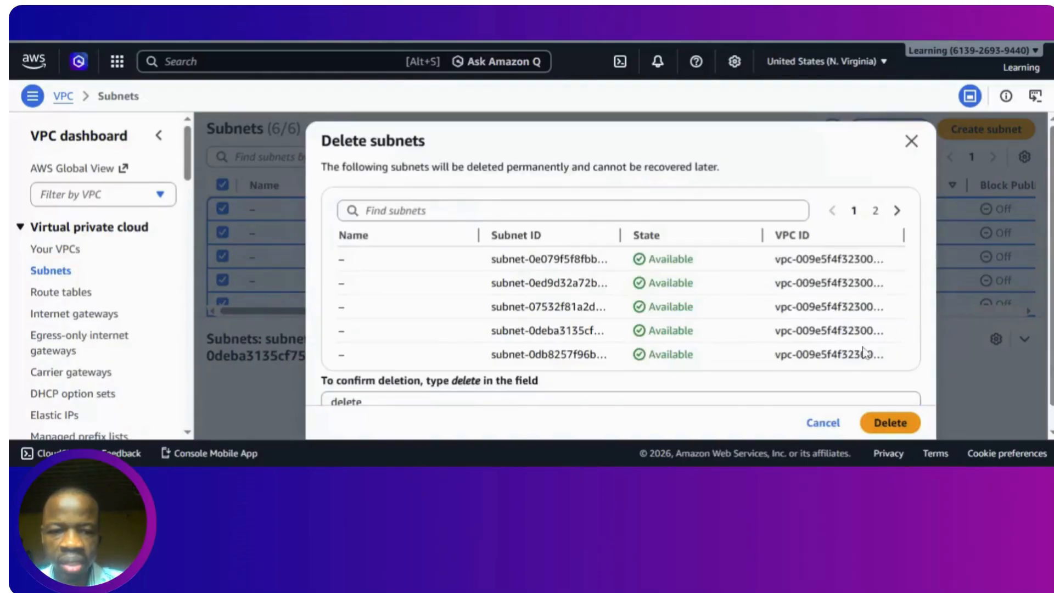
{"action": "left_click", "coordinate": [902, 435]}
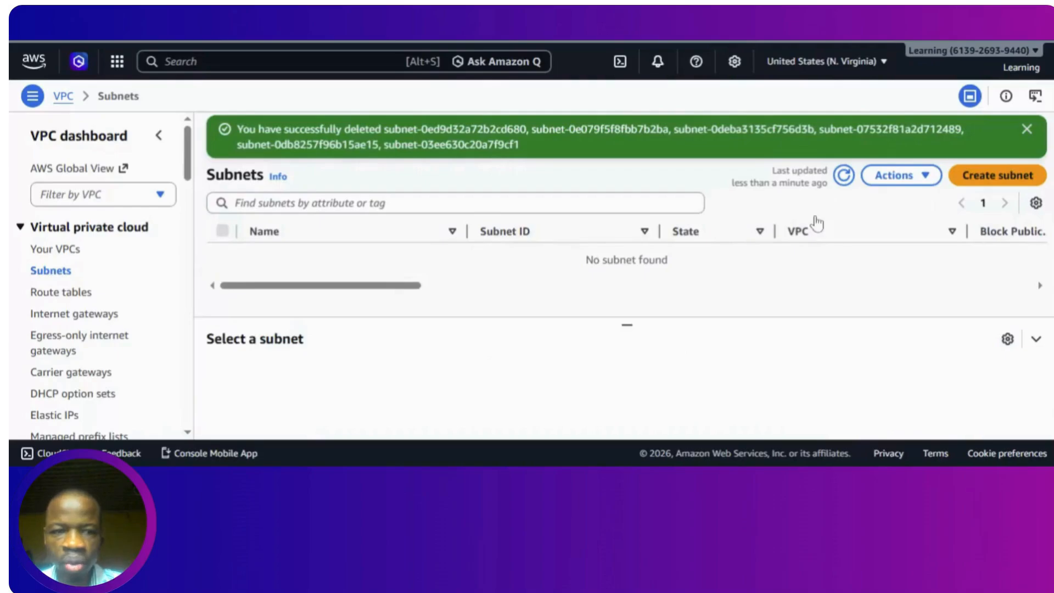
Start creating a subnet and select Fintech-VPC as the VPC it belongs to.
{"action": "left_click", "coordinate": [998, 175]}
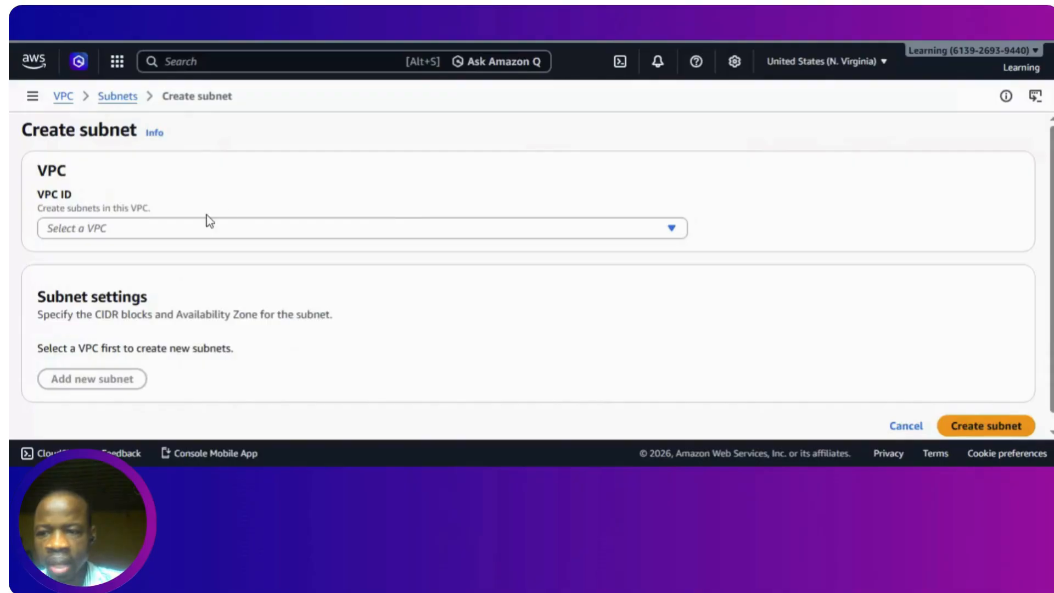
{"action": "left_click", "coordinate": [145, 229]}
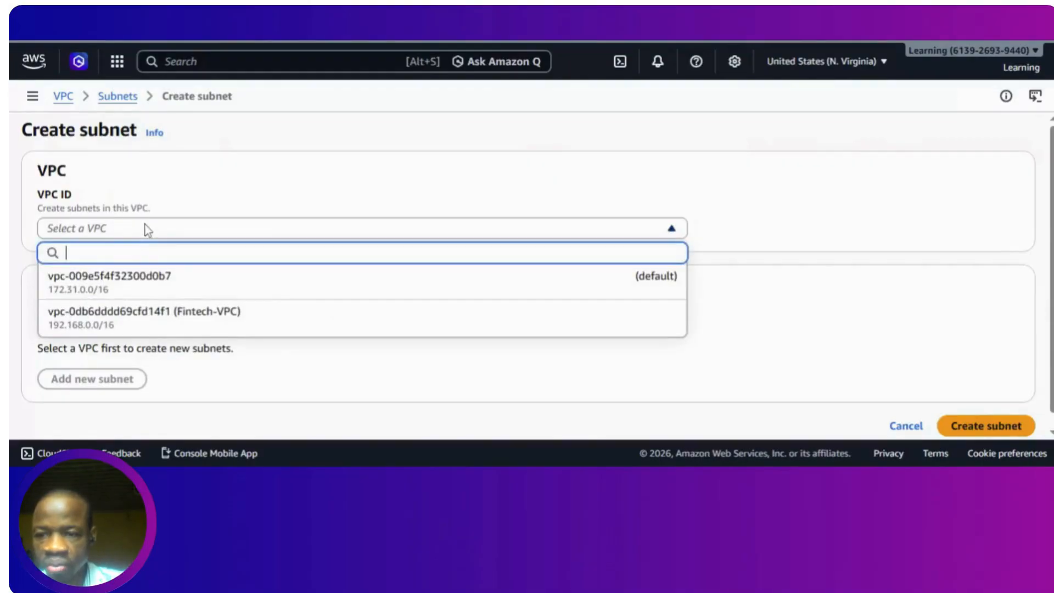
{"action": "left_click", "coordinate": [205, 323]}
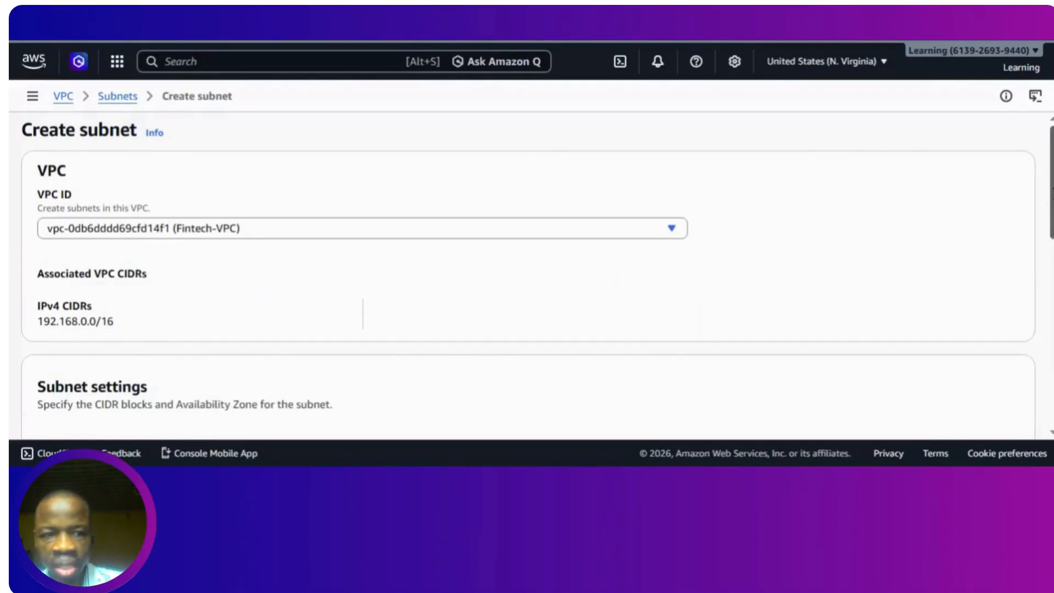
{"action": "scroll", "coordinate": [526, 274], "scroll_direction": "down", "scroll_amount": 3}
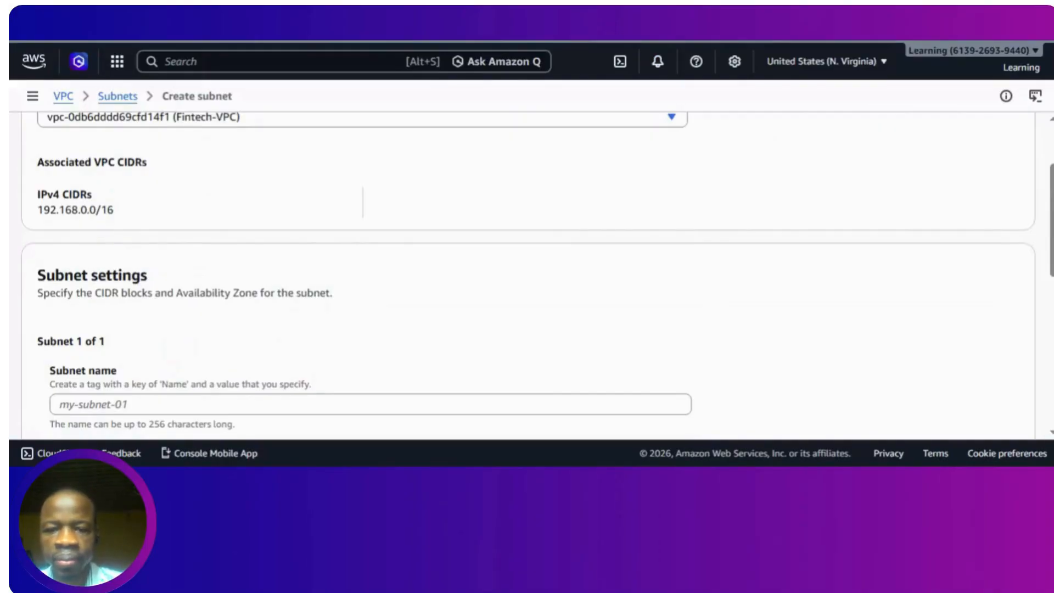
{"action": "scroll", "coordinate": [526, 274], "scroll_direction": "up", "scroll_amount": 3}
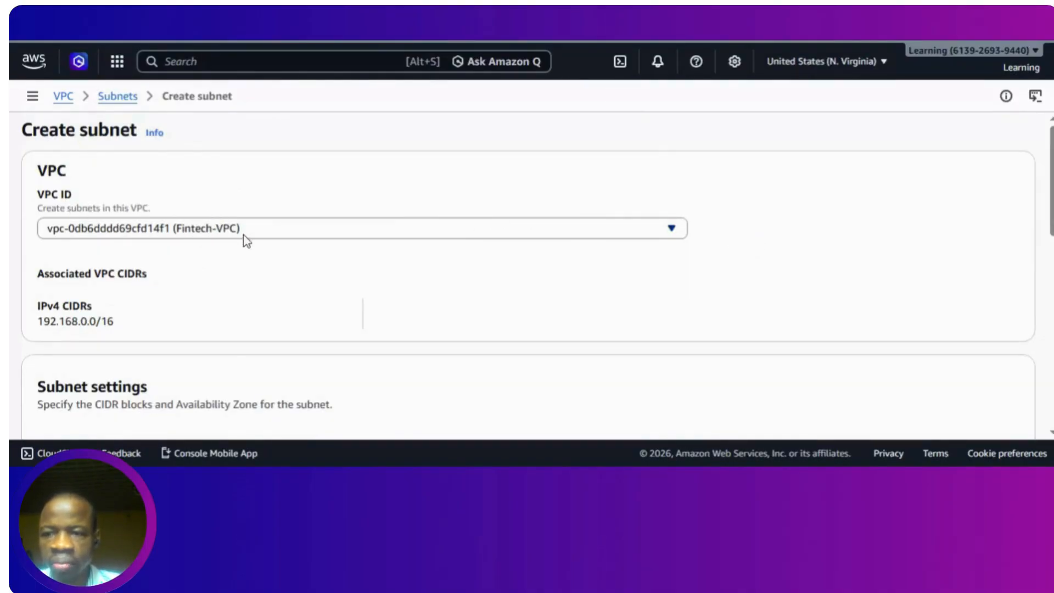
{"action": "left_click", "coordinate": [281, 235]}
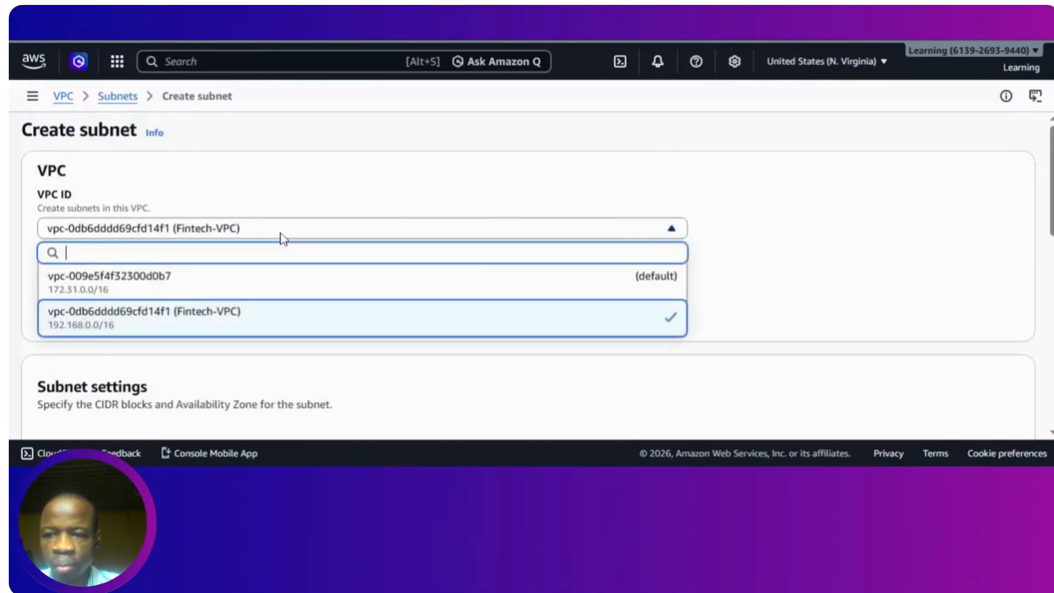
{"action": "left_click", "coordinate": [237, 322]}
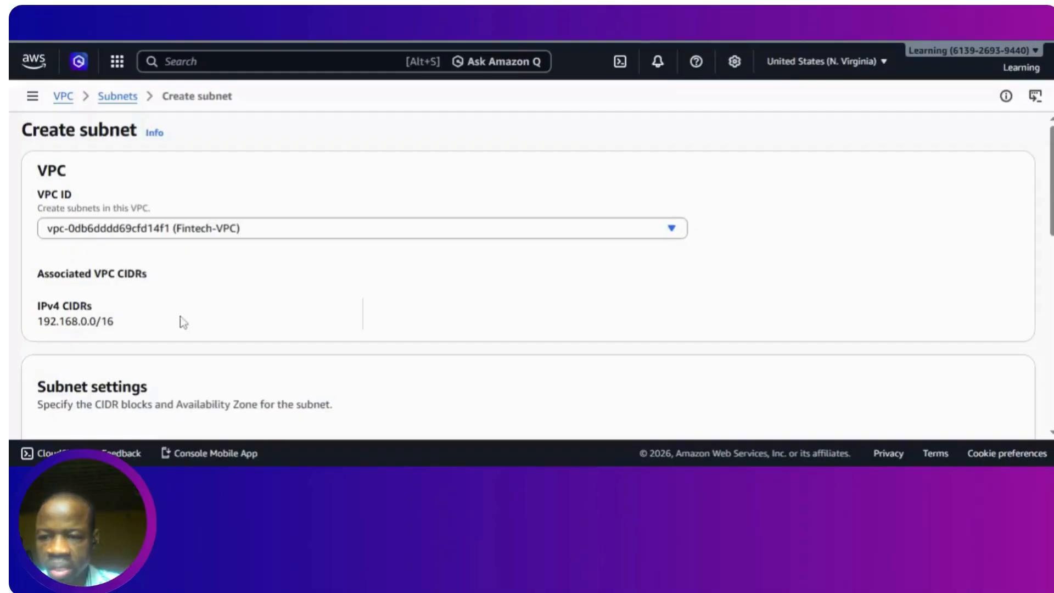
Name the first subnet frontend-subnet and place it in availability zone use1-az1 (us-east-1a).
{"action": "scroll", "coordinate": [184, 322], "scroll_direction": "down", "scroll_amount": 3}
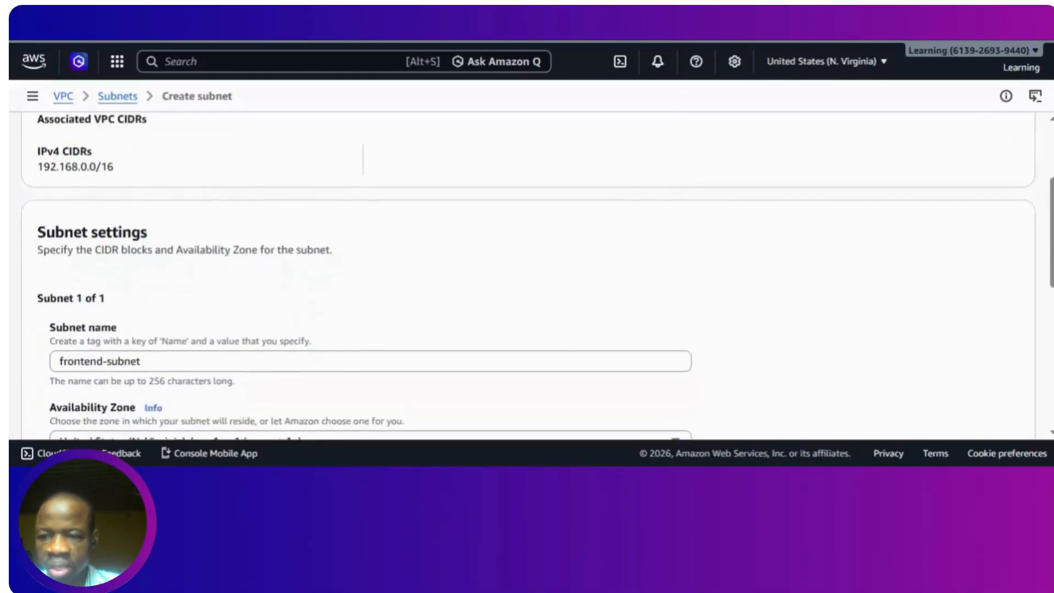
{"action": "scroll", "coordinate": [180, 316], "scroll_direction": "down", "scroll_amount": 3}
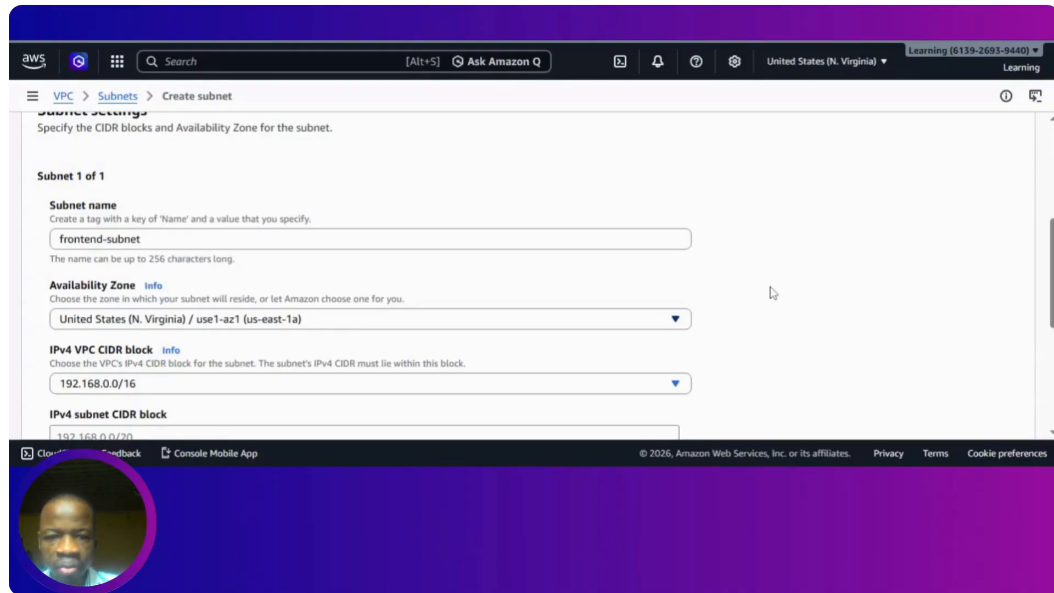
{"action": "key", "text": "Down"}
{"action": "key", "text": "Down"}
{"action": "key", "text": "Up"}
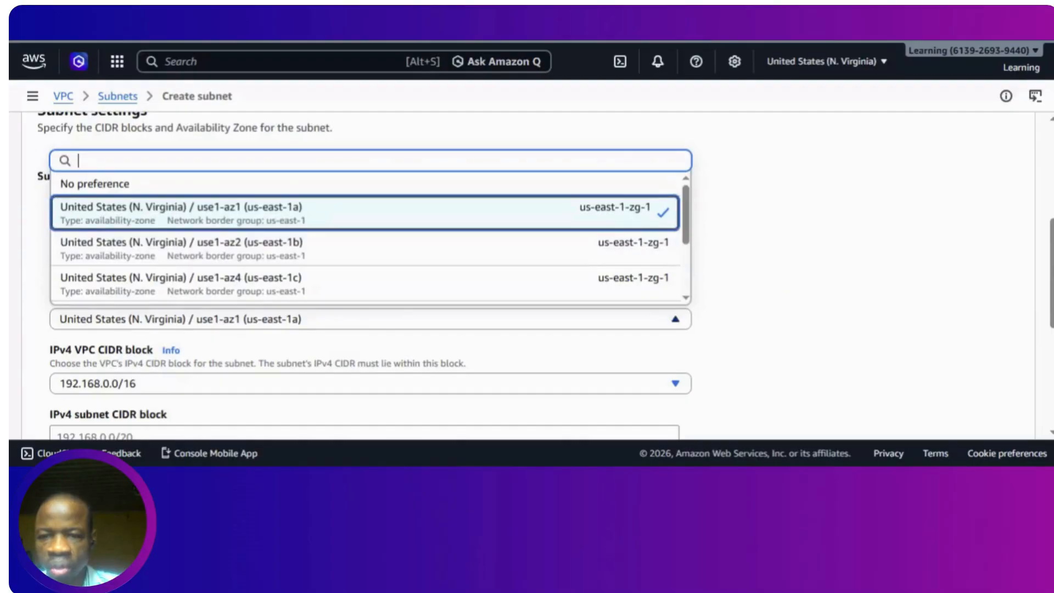
{"action": "key", "text": "Return"}
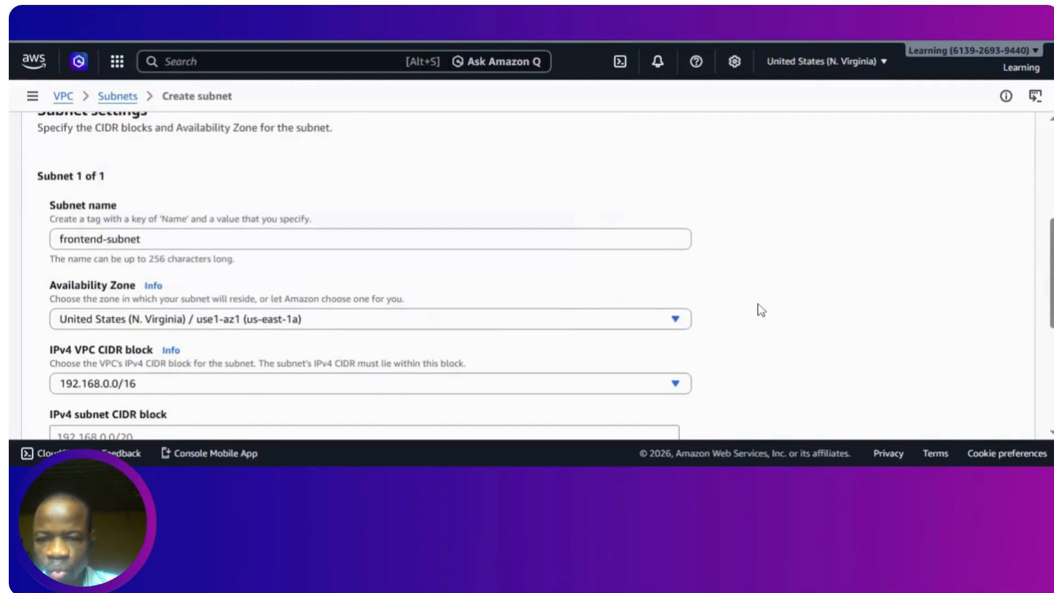
{"action": "scroll", "coordinate": [760, 310], "scroll_direction": "down", "scroll_amount": 3}
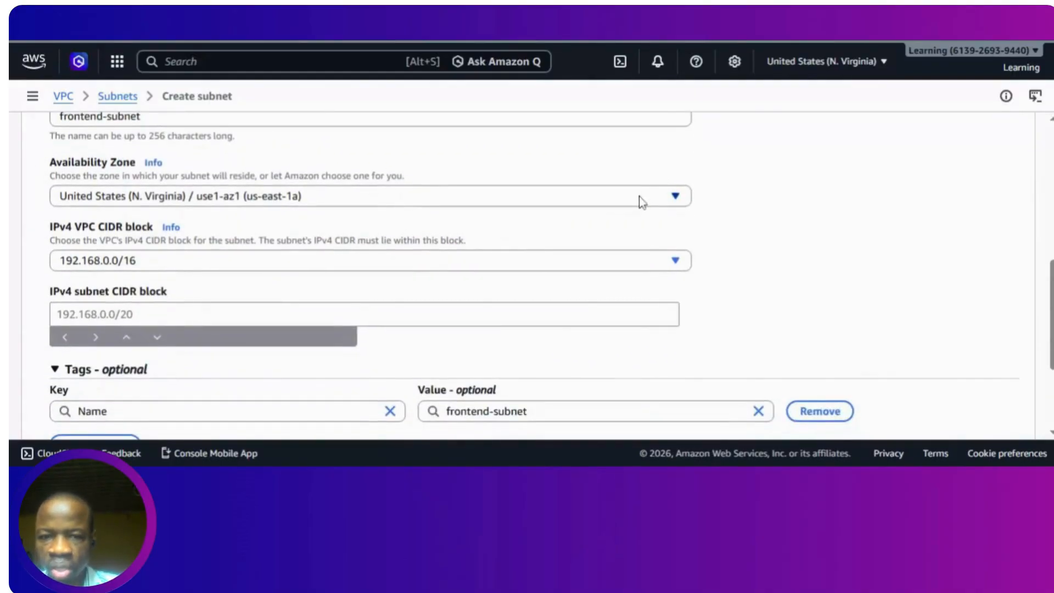
{"action": "left_click", "coordinate": [639, 197]}
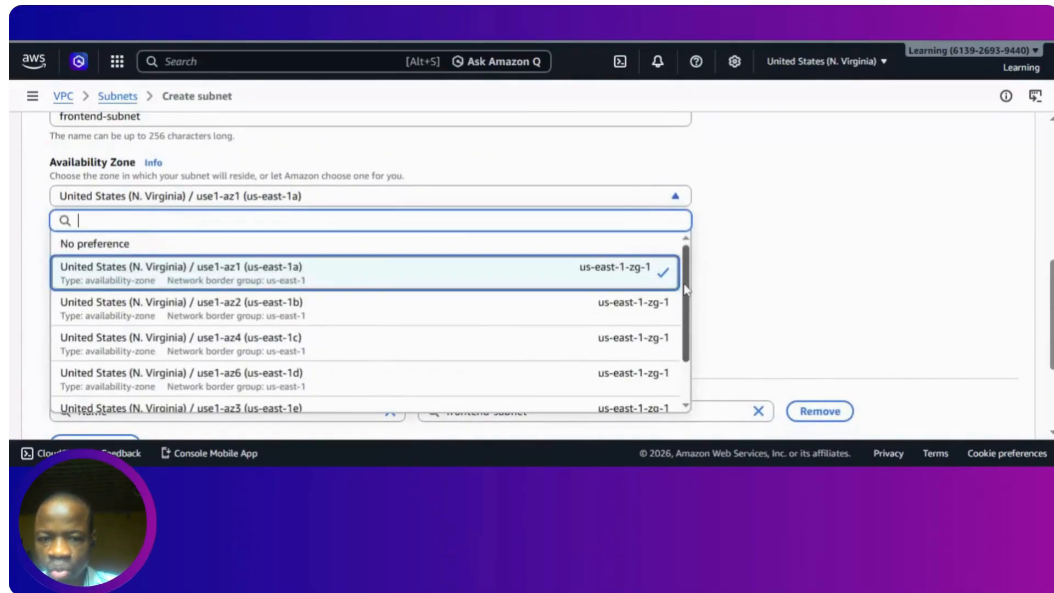
{"action": "left_click_drag", "start_coordinate": [686, 296], "coordinate": [682, 233]}
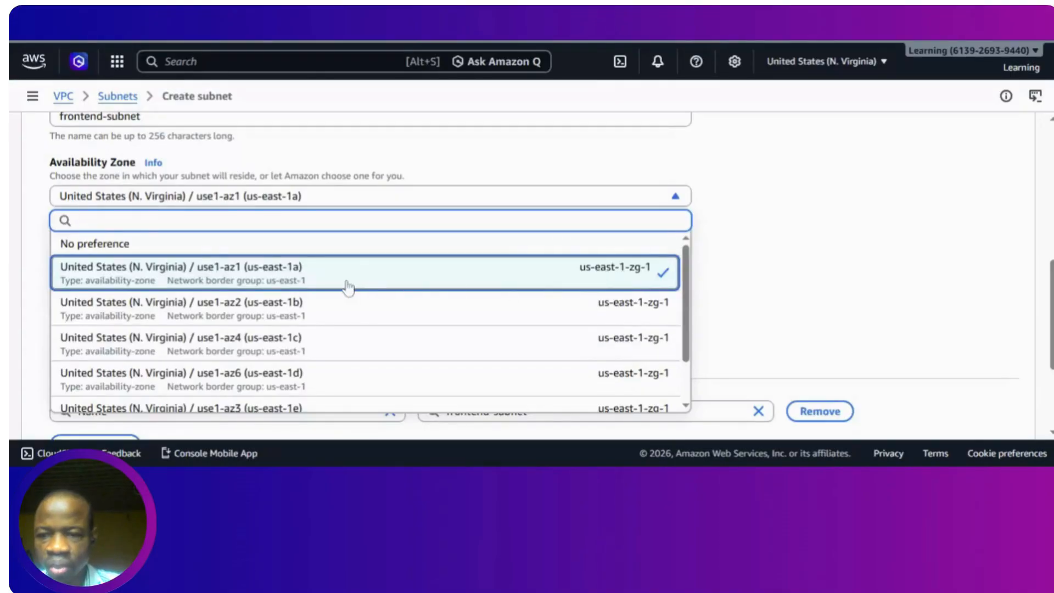
{"action": "left_click", "coordinate": [789, 212]}
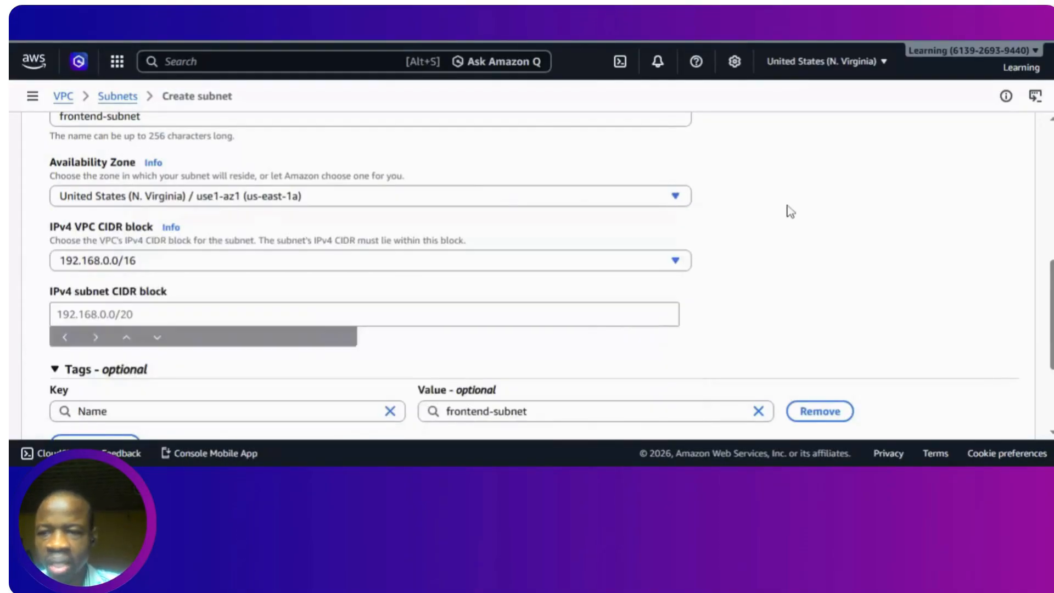
Choose 192.168.0.0/16 as the IPv4 VPC CIDR block and set frontend-subnet's IPv4 subnet CIDR block to 192.168.0.0/24.
{"action": "scroll", "coordinate": [789, 212], "scroll_direction": "down", "scroll_amount": 1}
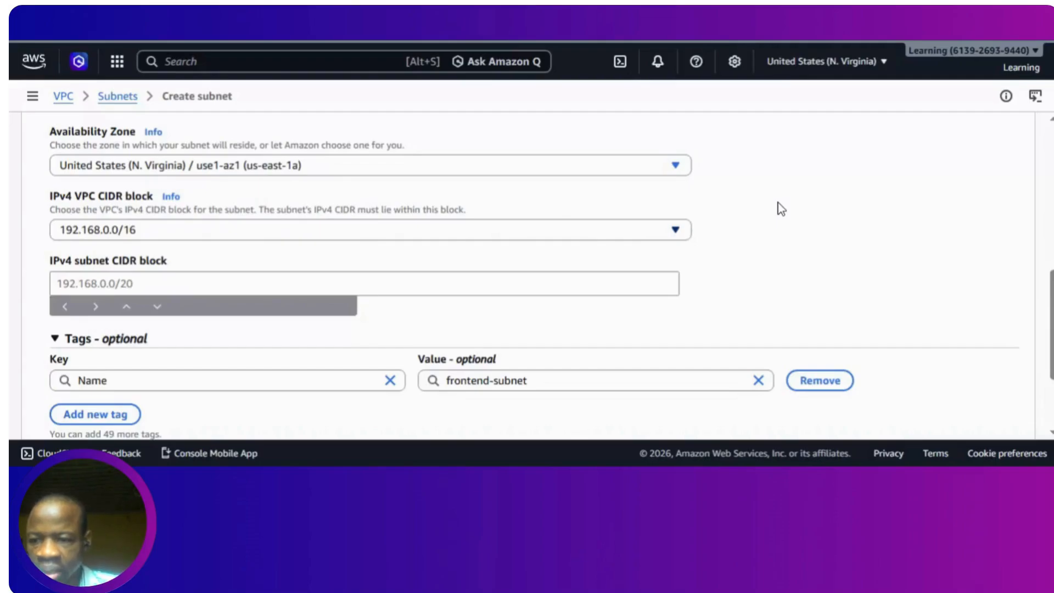
{"action": "key", "text": "Down"}
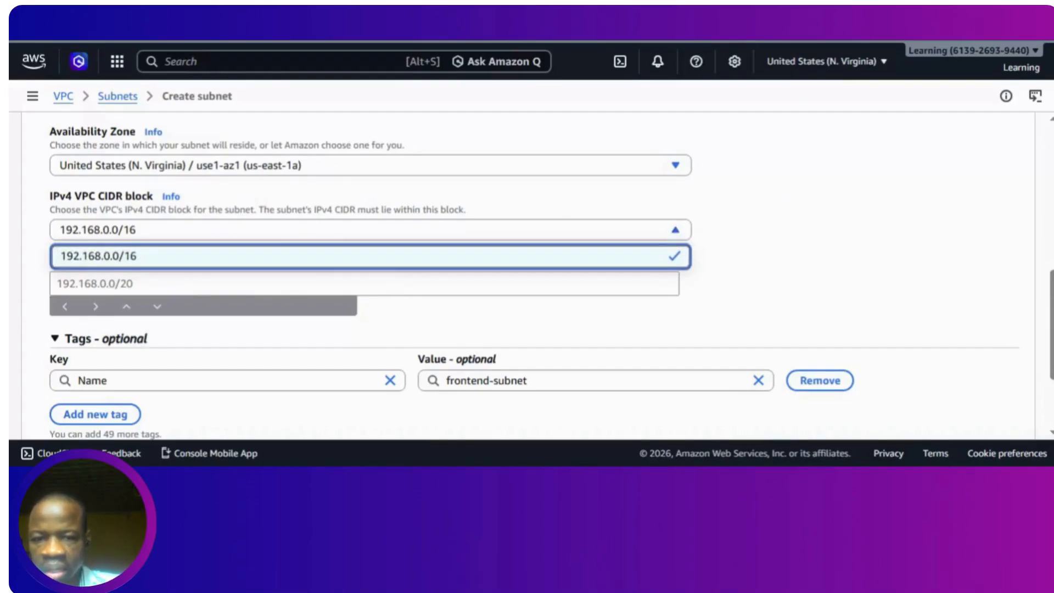
{"action": "left_click", "coordinate": [228, 266]}
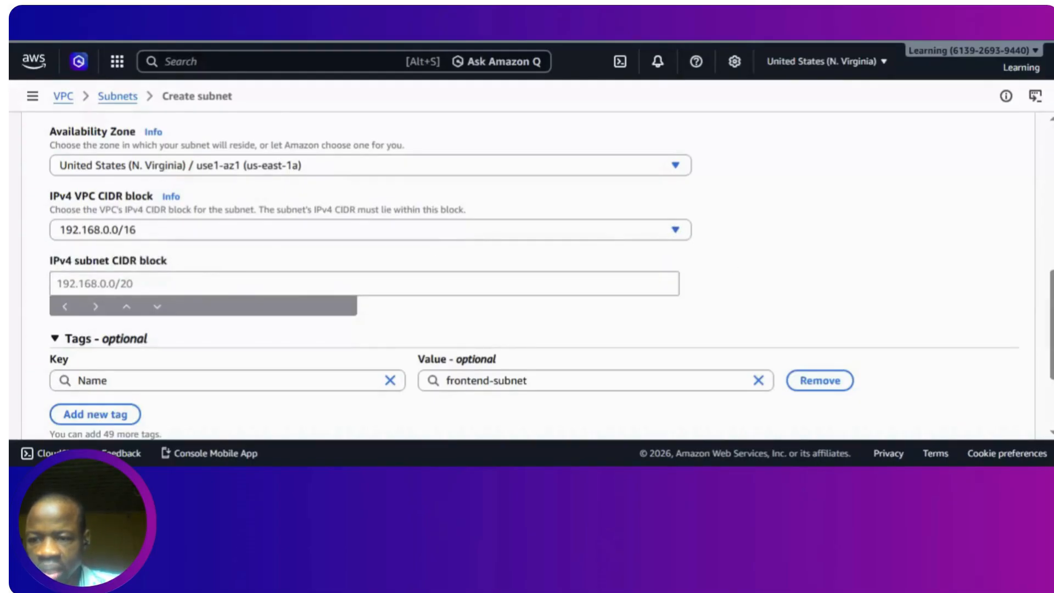
{"action": "left_click", "coordinate": [114, 284]}
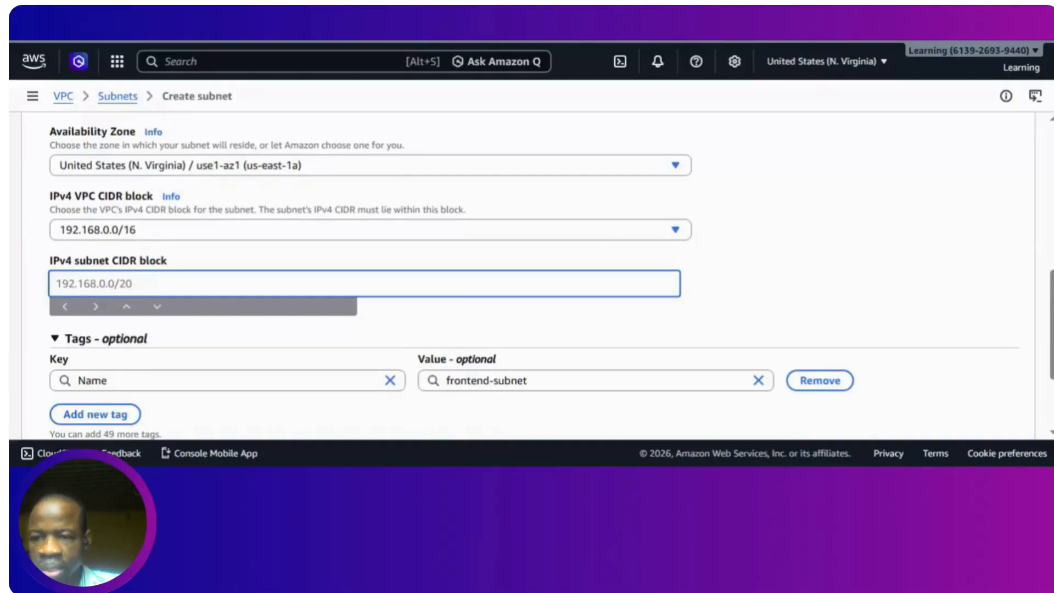
{"action": "type", "text": "192.168.0.0/24"}
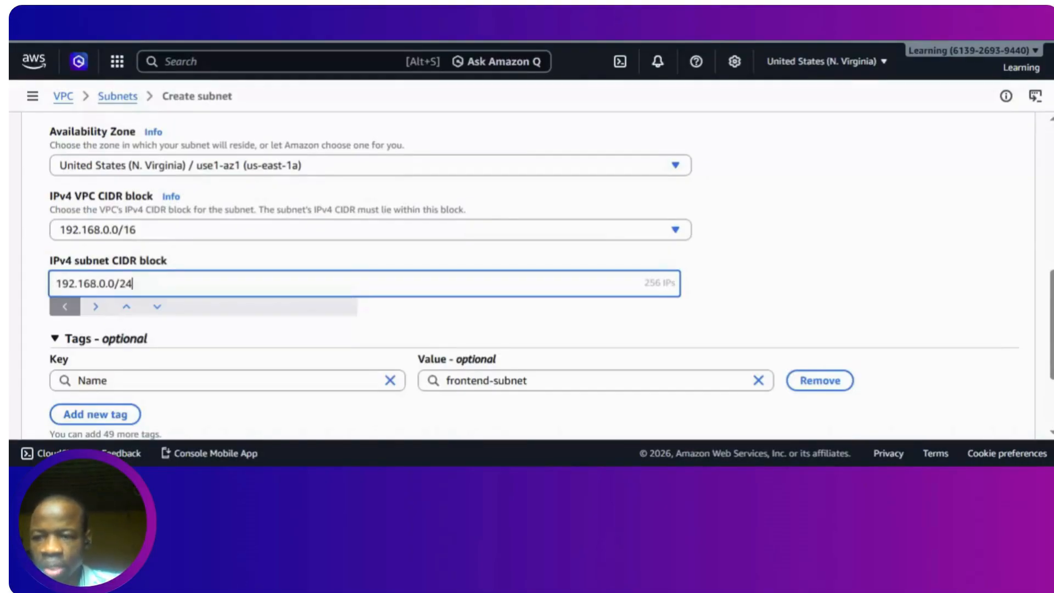
{"action": "left_click", "coordinate": [904, 195]}
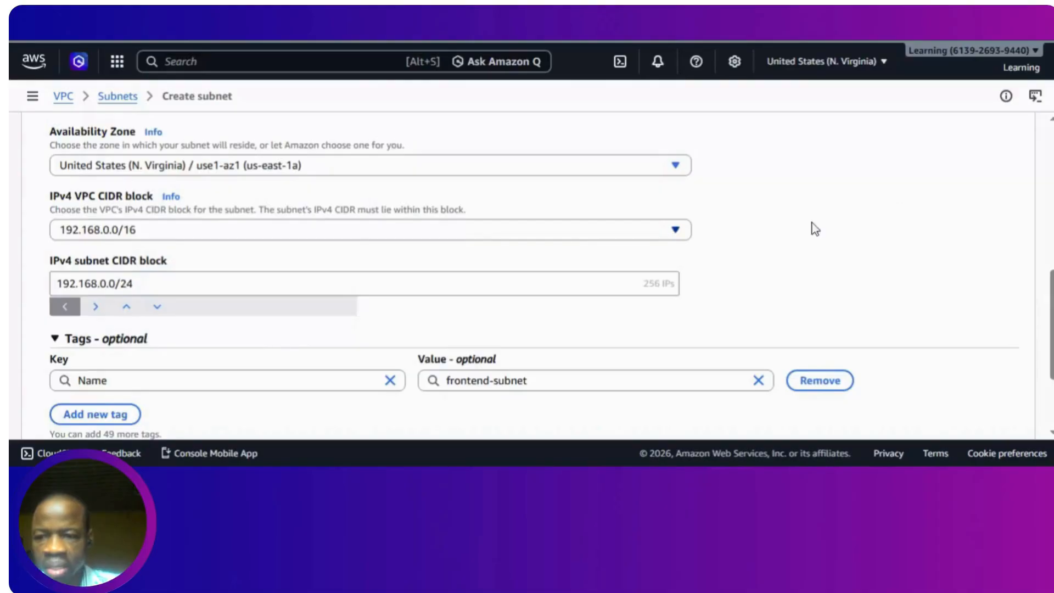
Add another subnet entry below frontend-subnet in the same creation form.
{"action": "scroll", "coordinate": [767, 244], "scroll_direction": "down", "scroll_amount": 2}
{"action": "scroll", "coordinate": [766, 243], "scroll_direction": "down", "scroll_amount": 2}
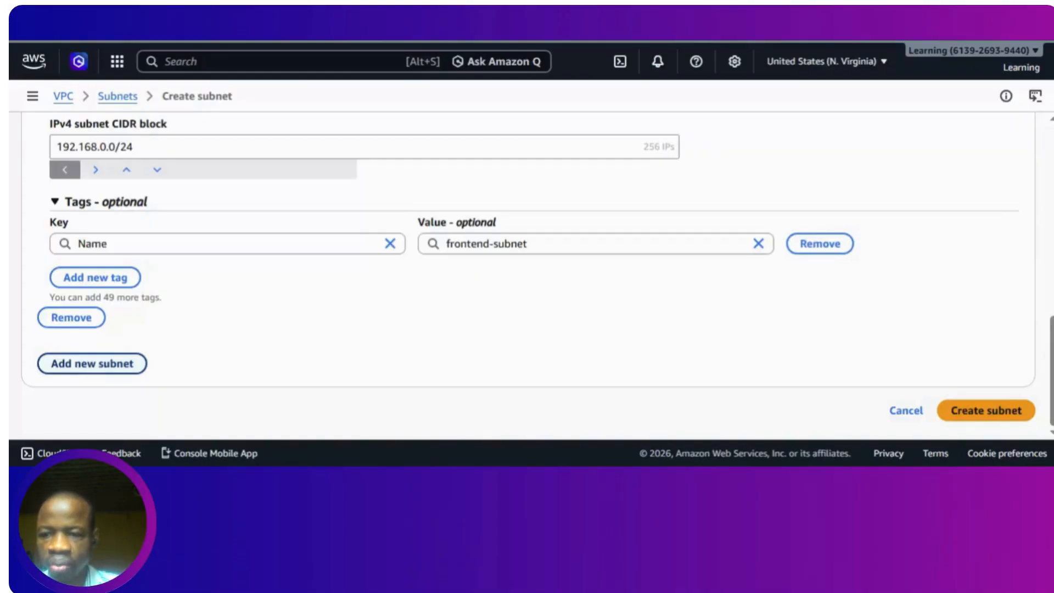
{"action": "left_click", "coordinate": [109, 364]}
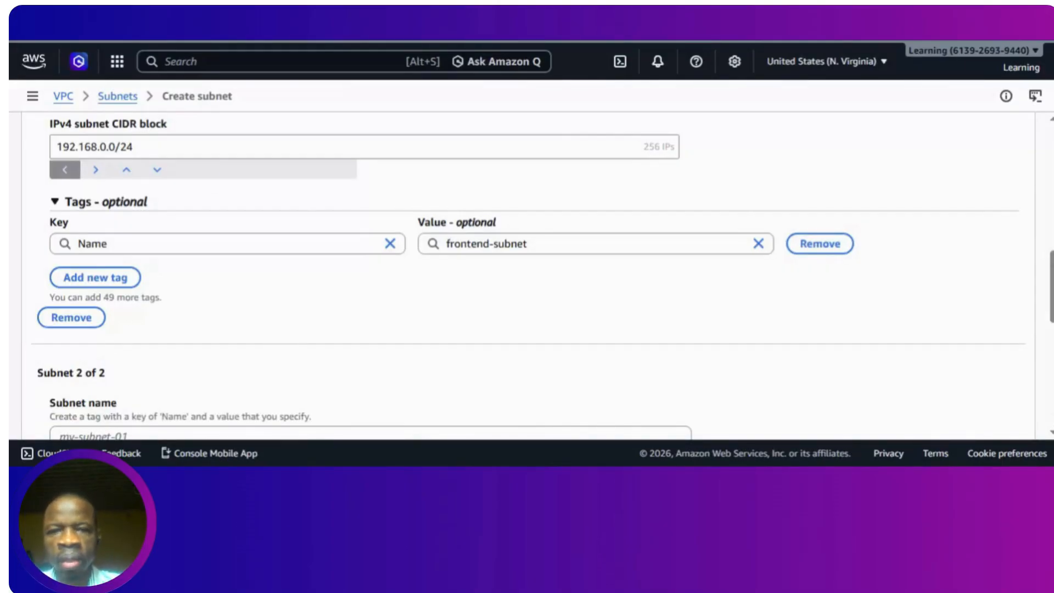
Review the selected Fintech-VPC and frontend-subnet's name, availability zone and CIDR settings in the subnet creation form.
{"action": "scroll", "coordinate": [528, 276], "scroll_direction": "up", "scroll_amount": 10}
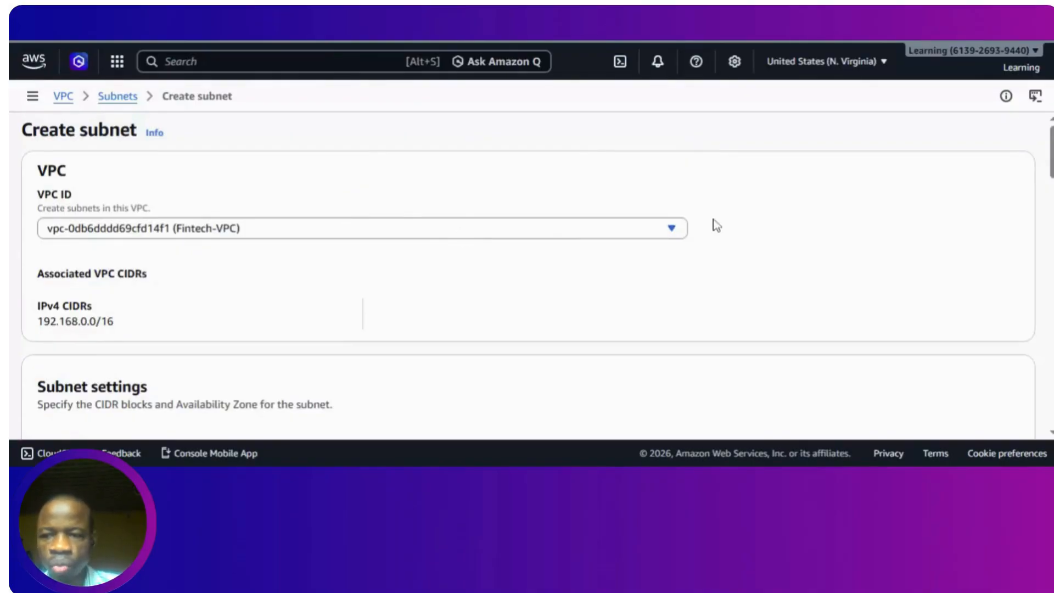
{"action": "scroll", "coordinate": [716, 225], "scroll_direction": "down", "scroll_amount": 3}
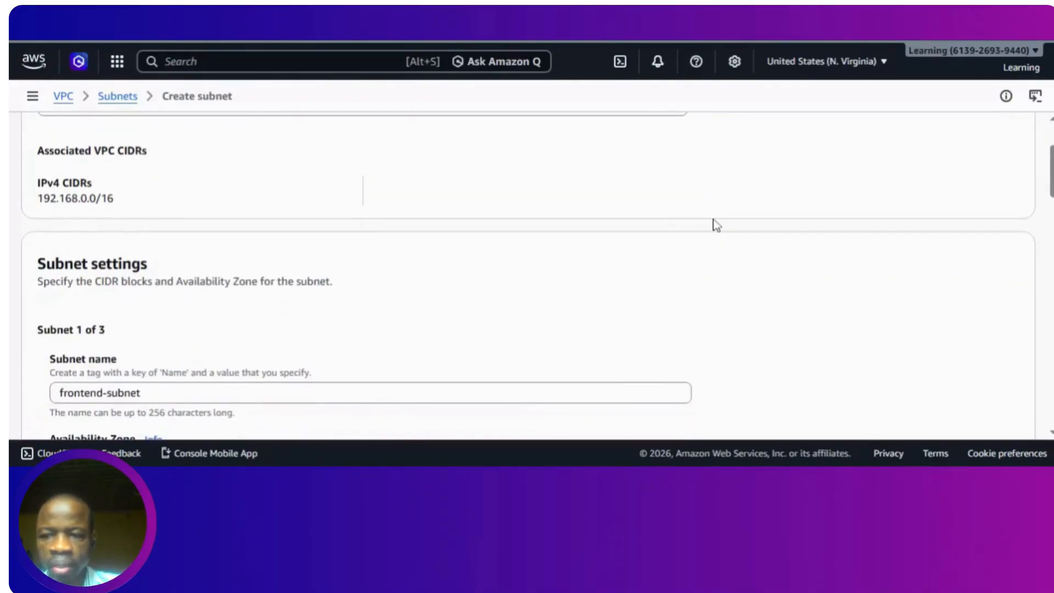
{"action": "scroll", "coordinate": [716, 225], "scroll_direction": "down", "scroll_amount": 2}
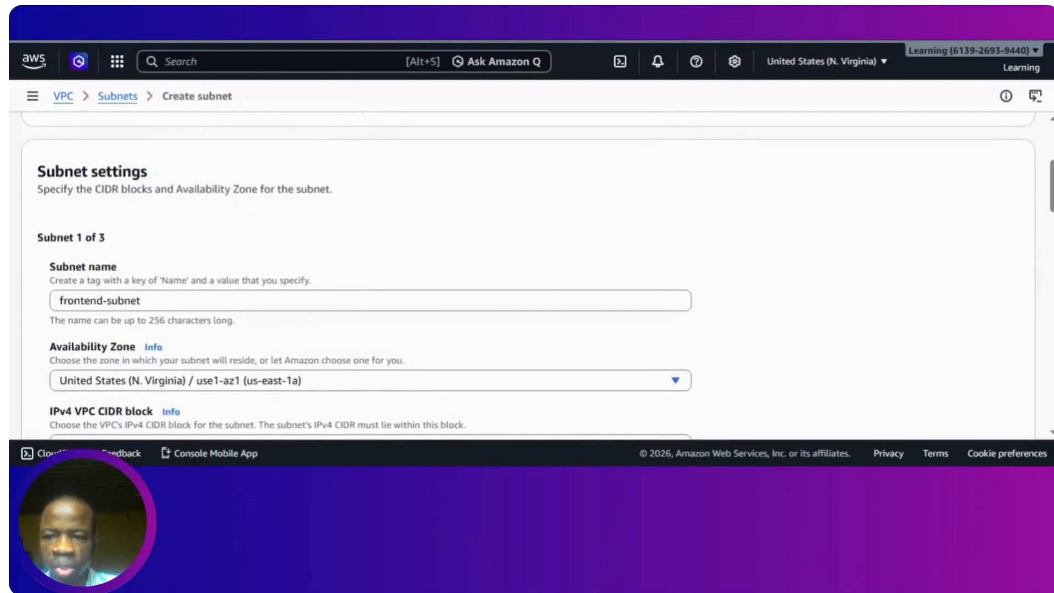
{"action": "scroll", "coordinate": [833, 225], "scroll_direction": "down", "scroll_amount": 2}
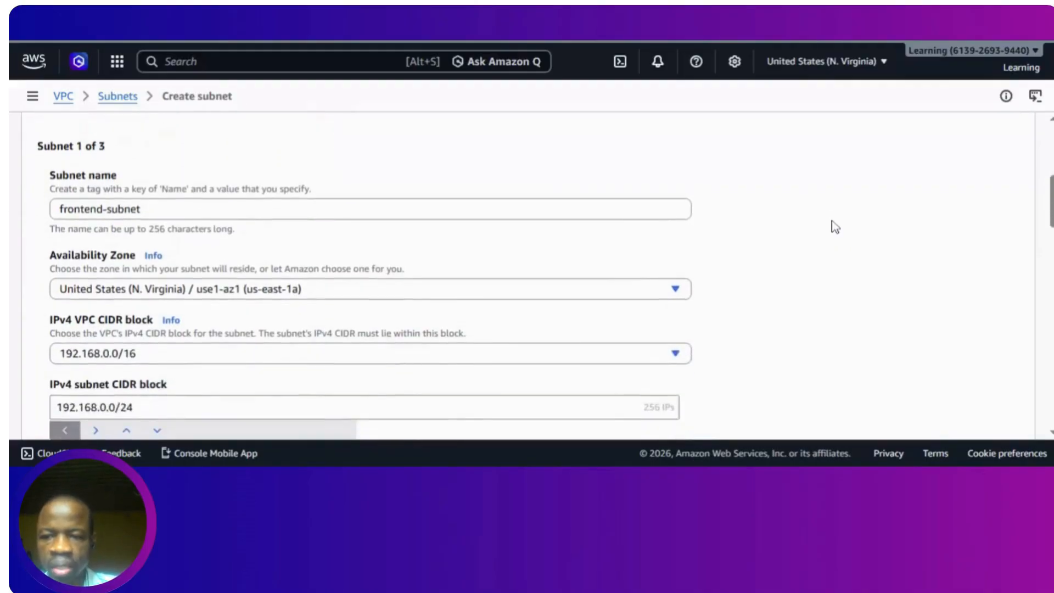
{"action": "scroll", "coordinate": [832, 226], "scroll_direction": "down", "scroll_amount": 1}
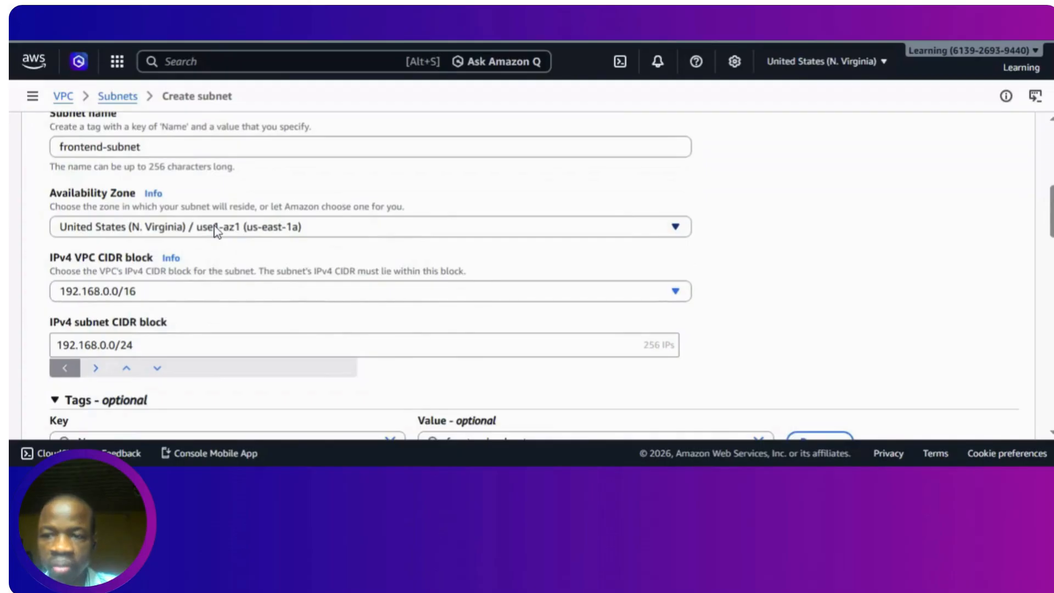
{"action": "left_click", "coordinate": [235, 234]}
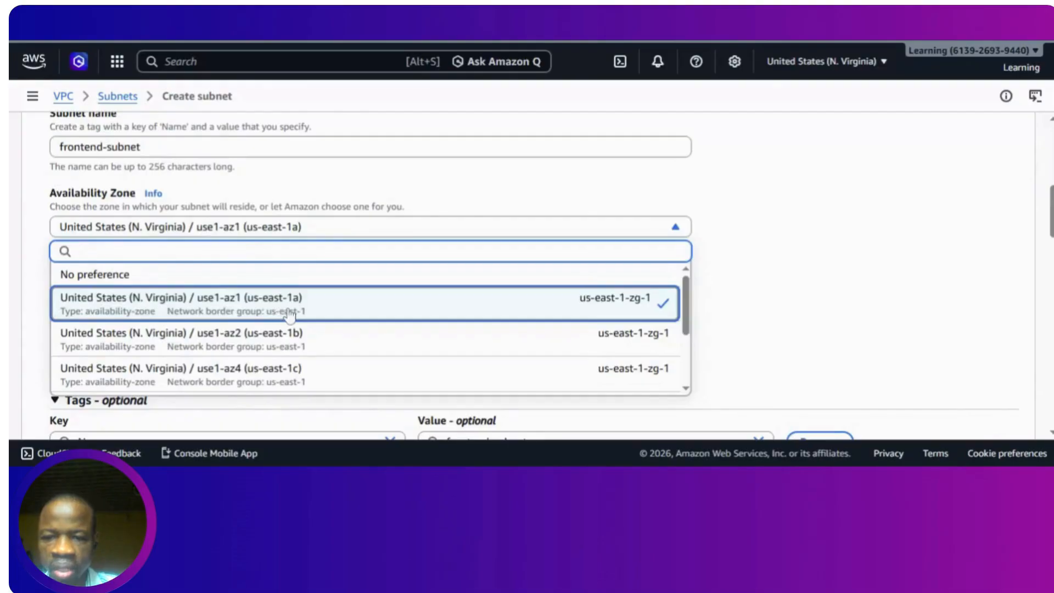
{"action": "left_click", "coordinate": [763, 228]}
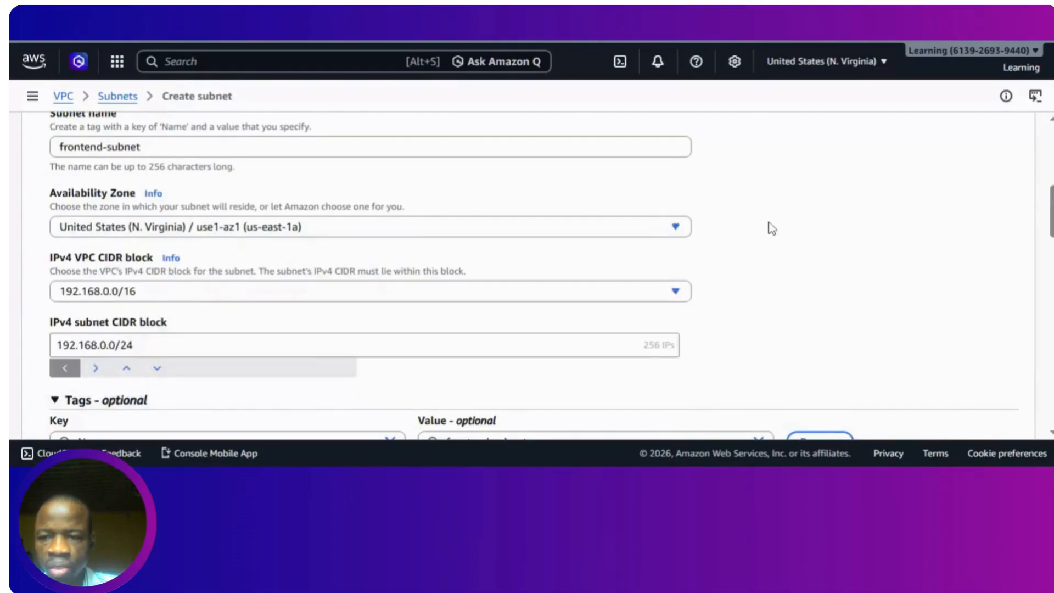
{"action": "scroll", "coordinate": [768, 228], "scroll_direction": "down", "scroll_amount": 1}
{"action": "scroll", "coordinate": [768, 227], "scroll_direction": "down", "scroll_amount": 2}
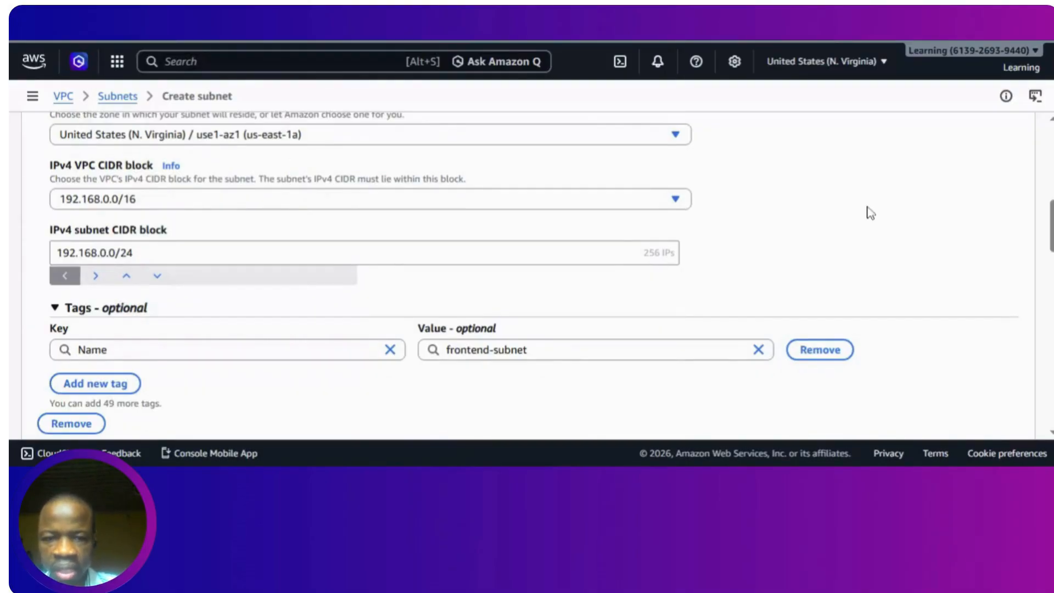
Check backend-subnet's name, availability zone, IPv4 CIDR blocks and tags in the creation form.
{"action": "scroll", "coordinate": [869, 212], "scroll_direction": "down", "scroll_amount": 5}
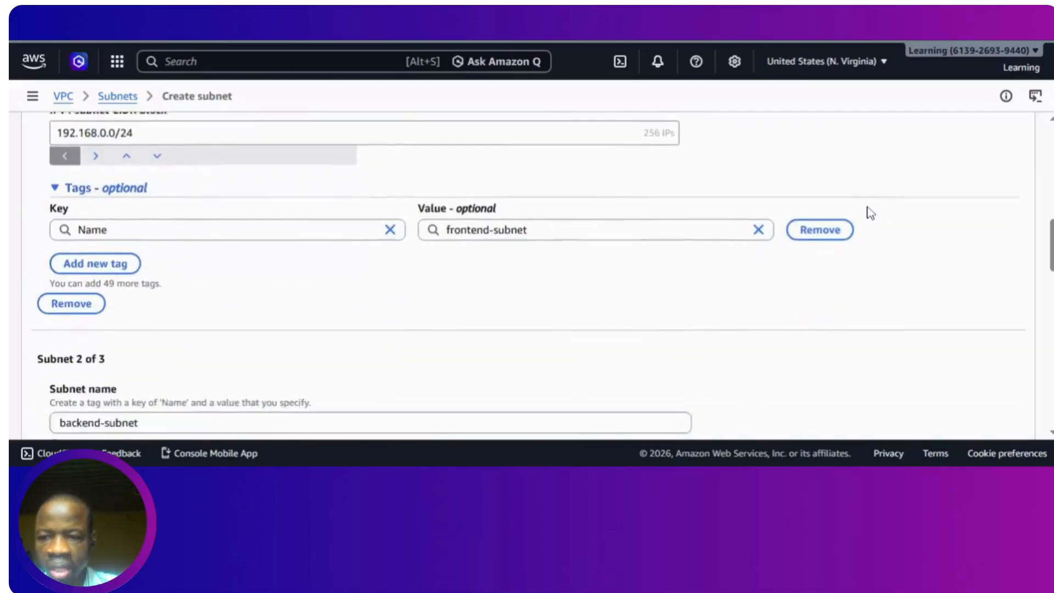
{"action": "scroll", "coordinate": [542, 276], "scroll_direction": "down", "scroll_amount": 5}
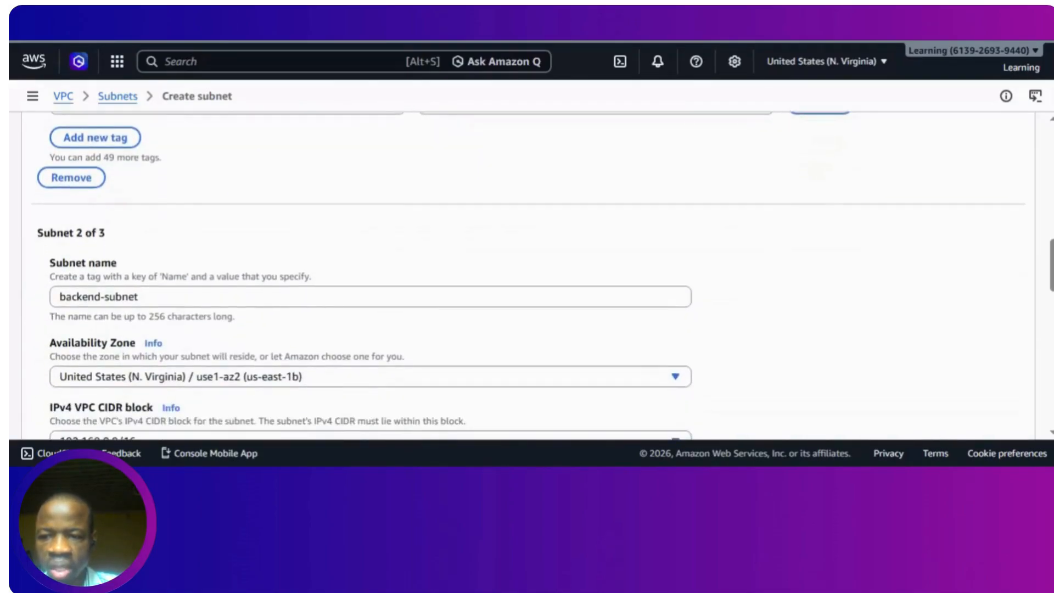
{"action": "scroll", "coordinate": [528, 275], "scroll_direction": "down", "scroll_amount": 5}
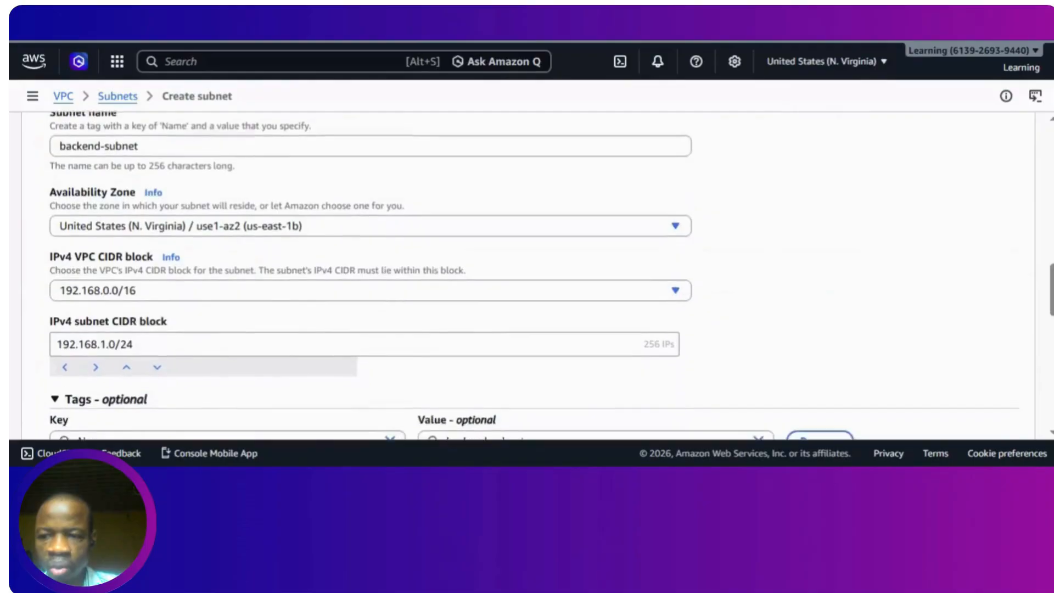
{"action": "scroll", "coordinate": [526, 274], "scroll_direction": "down", "scroll_amount": 2}
{"action": "scroll", "coordinate": [526, 274], "scroll_direction": "up", "scroll_amount": 3}
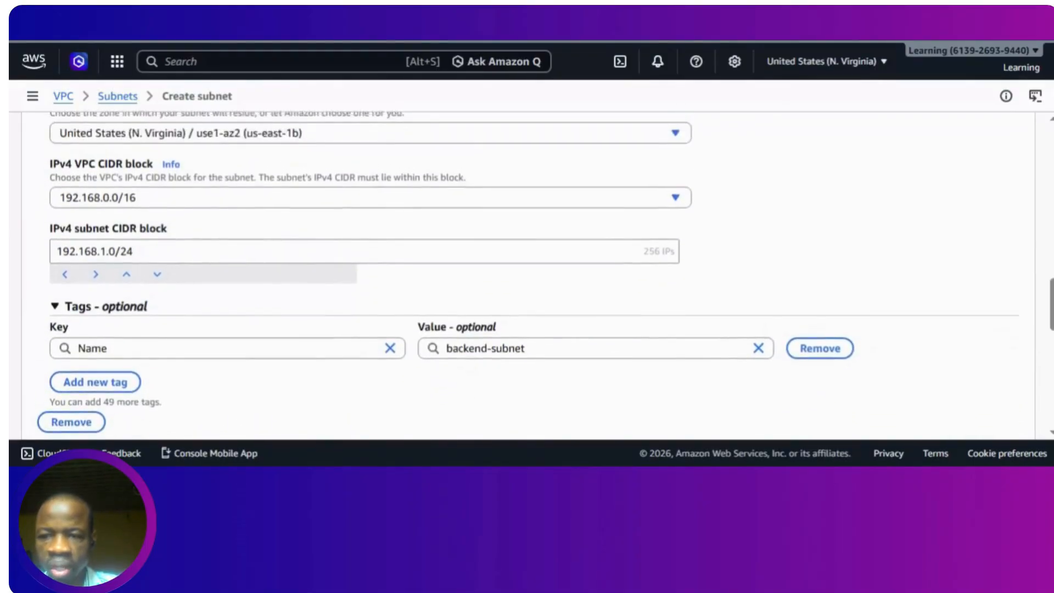
{"action": "scroll", "coordinate": [527, 275], "scroll_direction": "down", "scroll_amount": 4}
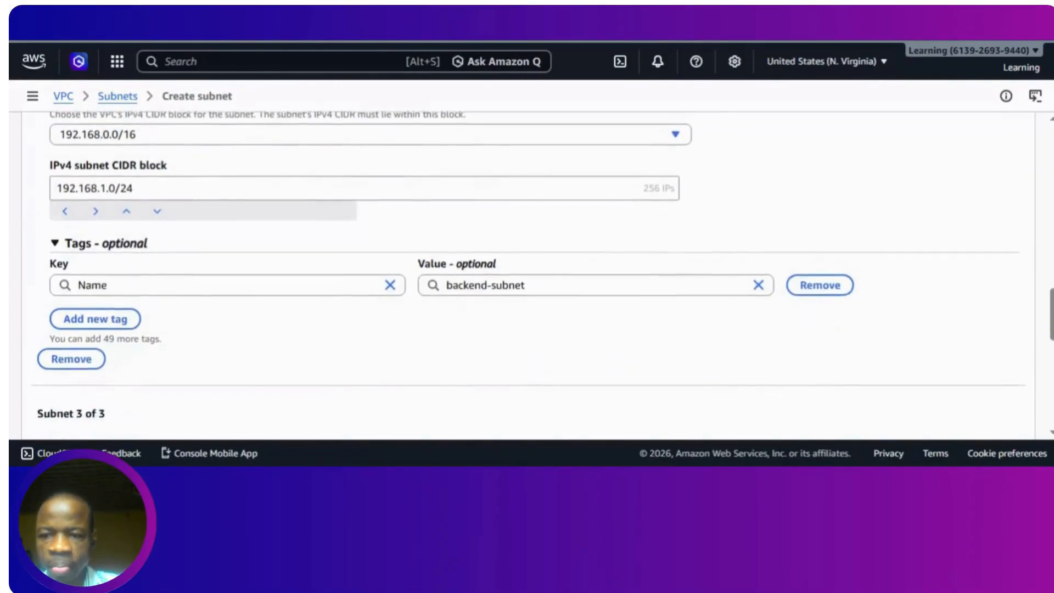
Check database-subnet's settings and create frontend-subnet, backend-subnet and database-subnet in Fintech-VPC.
{"action": "scroll", "coordinate": [526, 275], "scroll_direction": "down", "scroll_amount": 9}
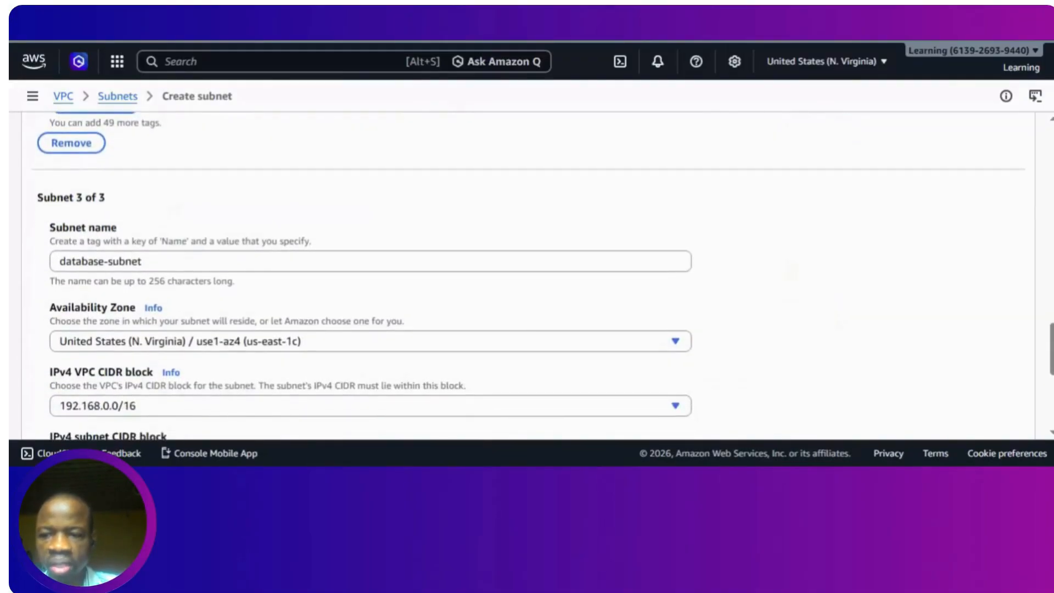
{"action": "scroll", "coordinate": [526, 274], "scroll_direction": "down", "scroll_amount": 1}
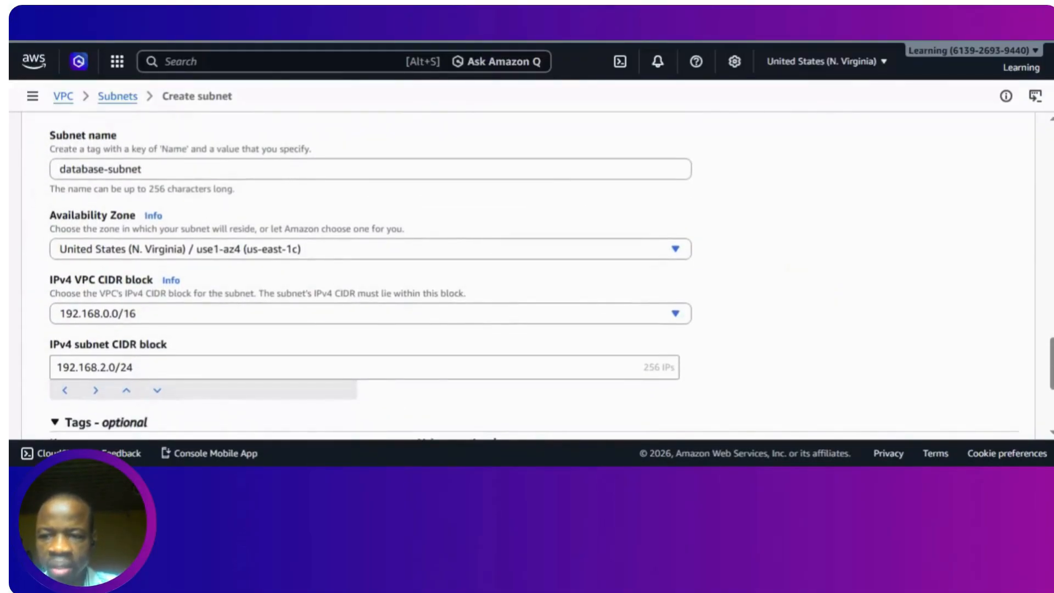
{"action": "scroll", "coordinate": [823, 291], "scroll_direction": "down", "scroll_amount": 1}
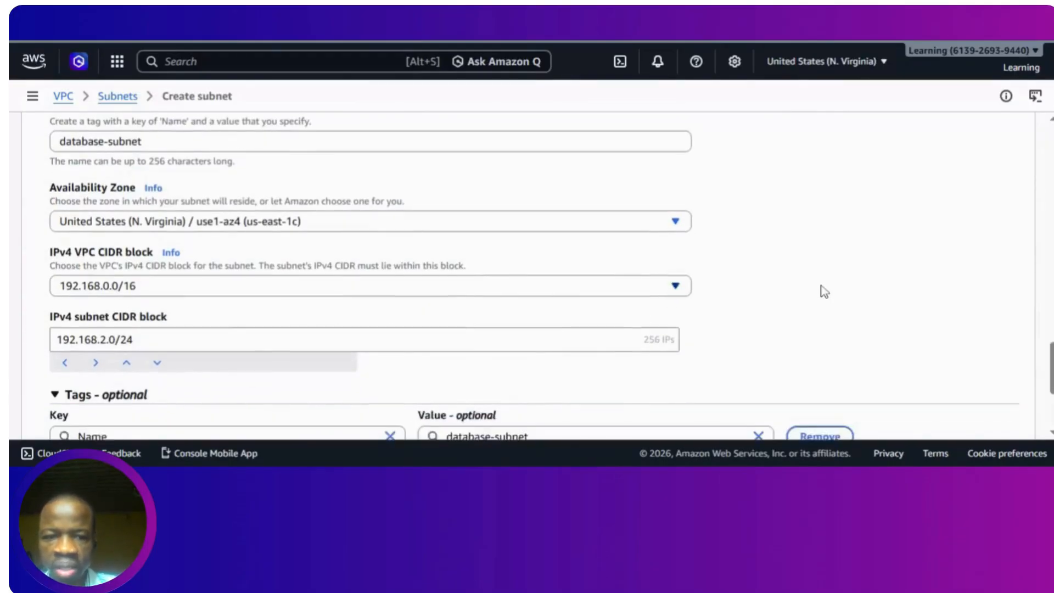
{"action": "scroll", "coordinate": [824, 291], "scroll_direction": "down", "scroll_amount": 5}
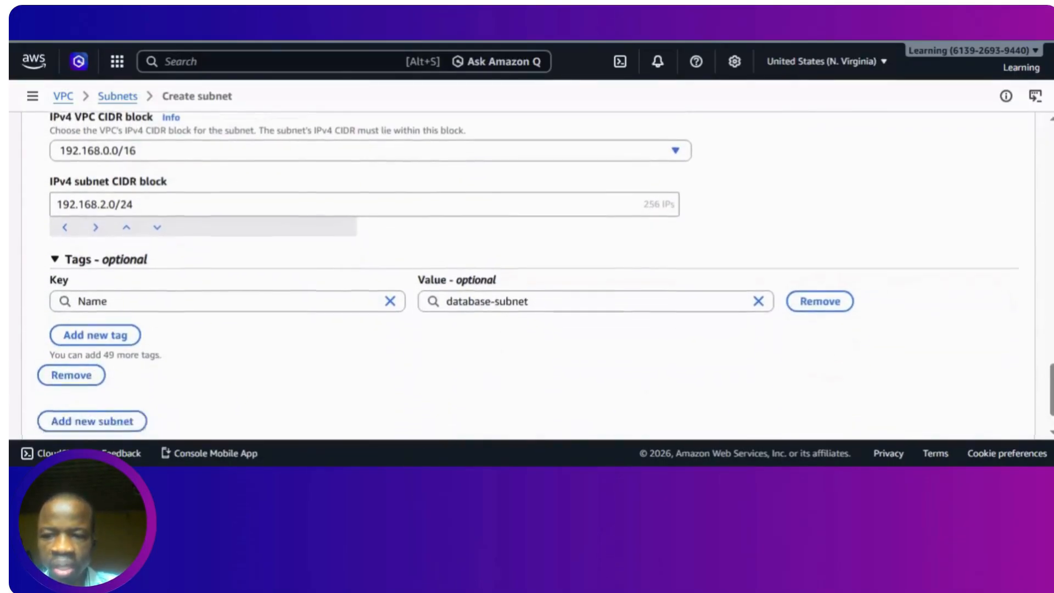
{"action": "scroll", "coordinate": [824, 292], "scroll_direction": "down", "scroll_amount": 2}
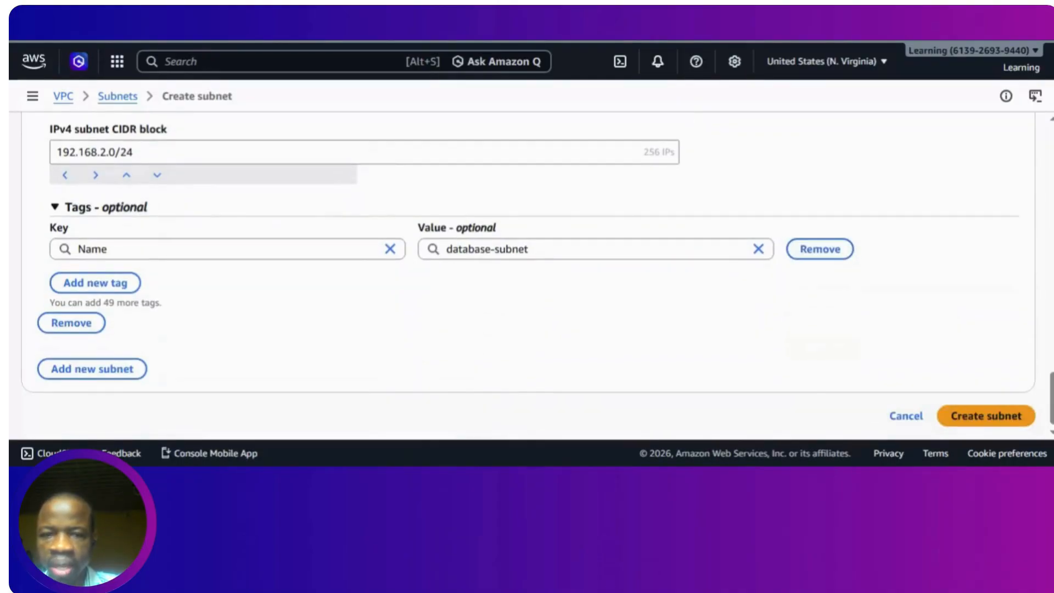
{"action": "scroll", "coordinate": [824, 291], "scroll_direction": "down", "scroll_amount": 1}
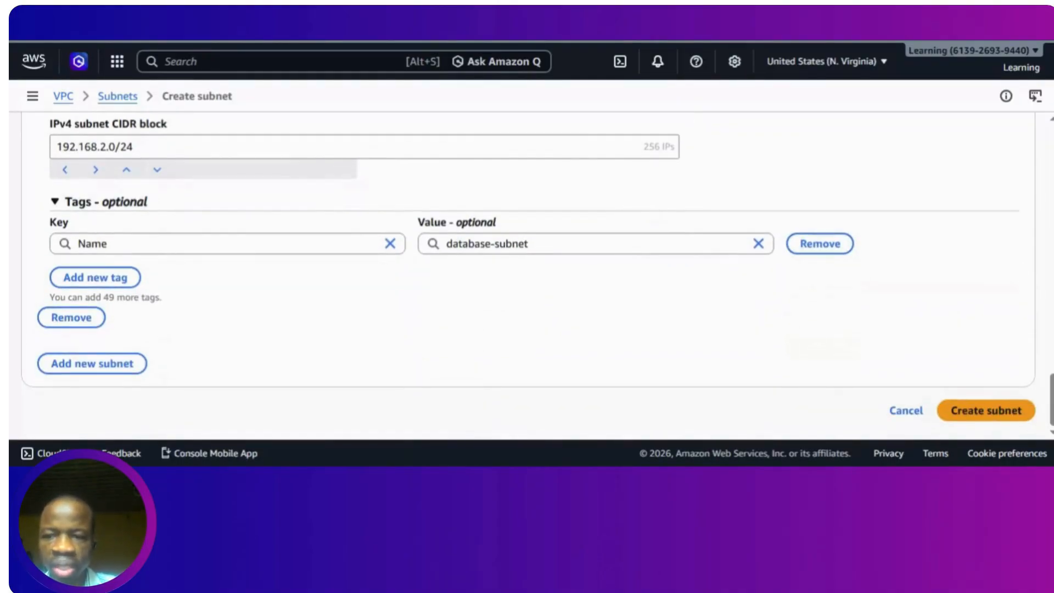
{"action": "left_click", "coordinate": [969, 417]}
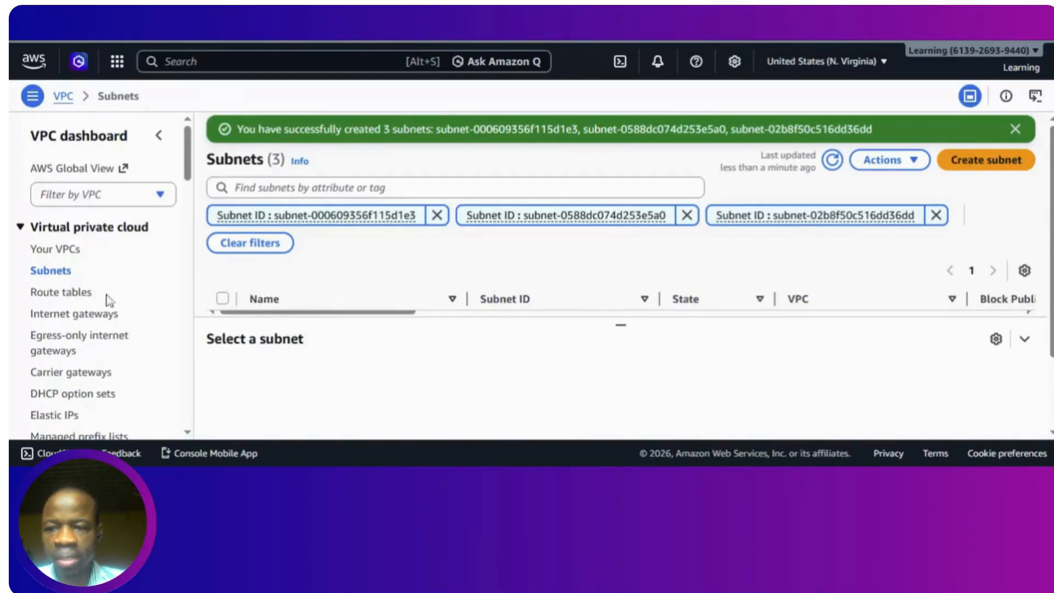
Associate frontend-subnet, backend-subnet and database-subnet with the Fintech-VPC-RT route table and save the associations.
{"action": "left_click", "coordinate": [70, 294]}
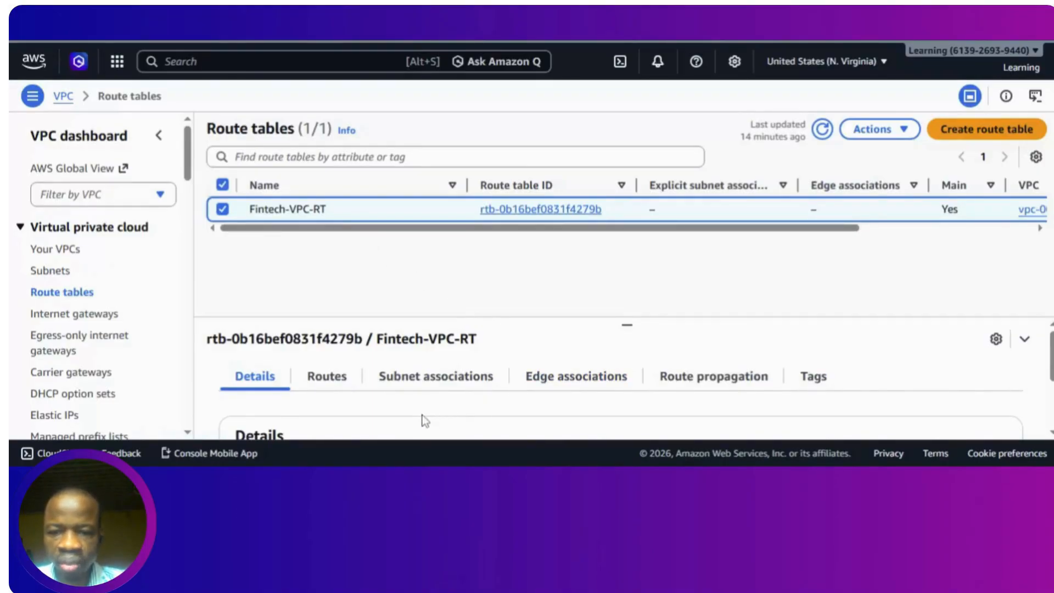
{"action": "left_click", "coordinate": [431, 381]}
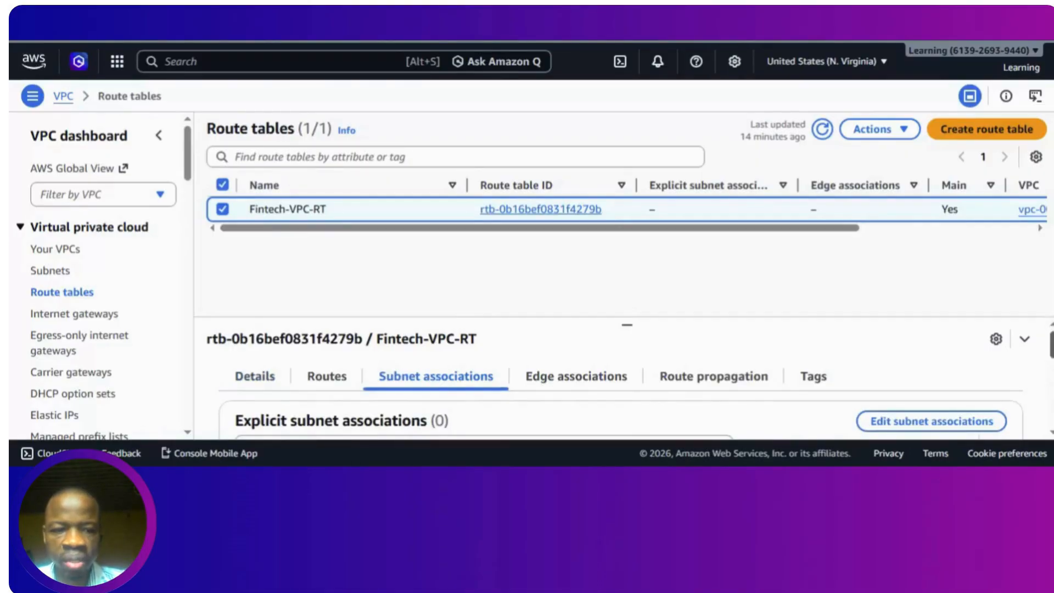
{"action": "mouse_move", "coordinate": [1051, 344]}
{"action": "left_mouse_down"}
{"action": "mouse_move", "coordinate": [1052, 366]}
{"action": "mouse_move", "coordinate": [1051, 344]}
{"action": "left_mouse_up"}
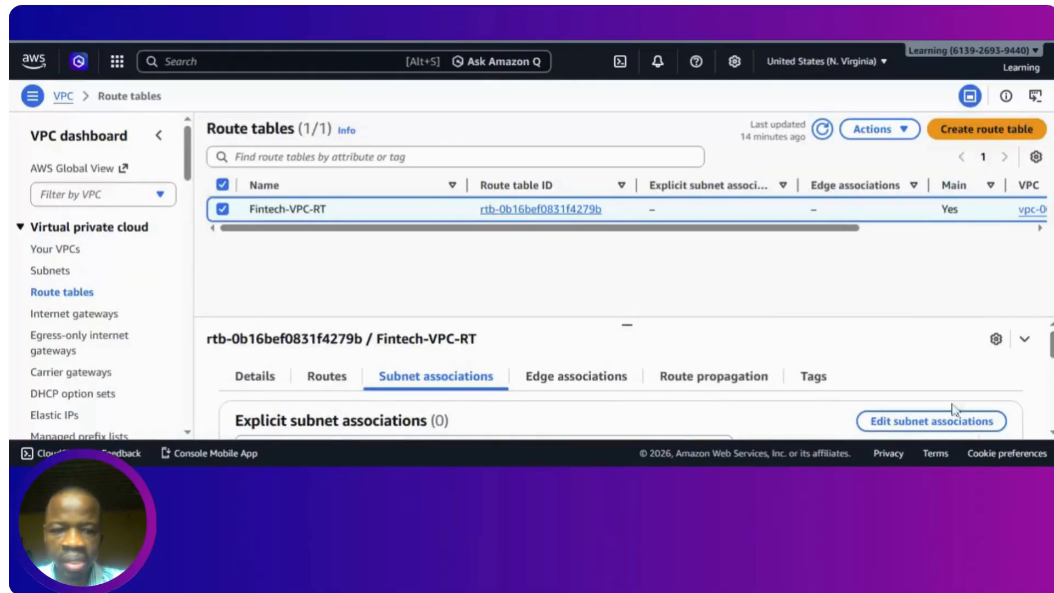
{"action": "left_click", "coordinate": [909, 423]}
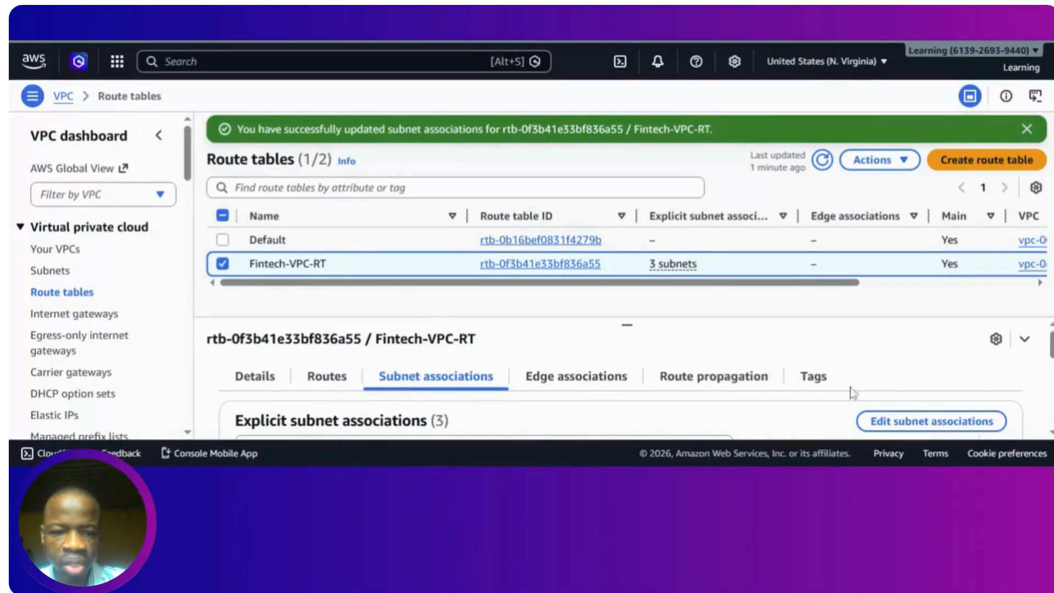
{"action": "left_click", "coordinate": [914, 424]}
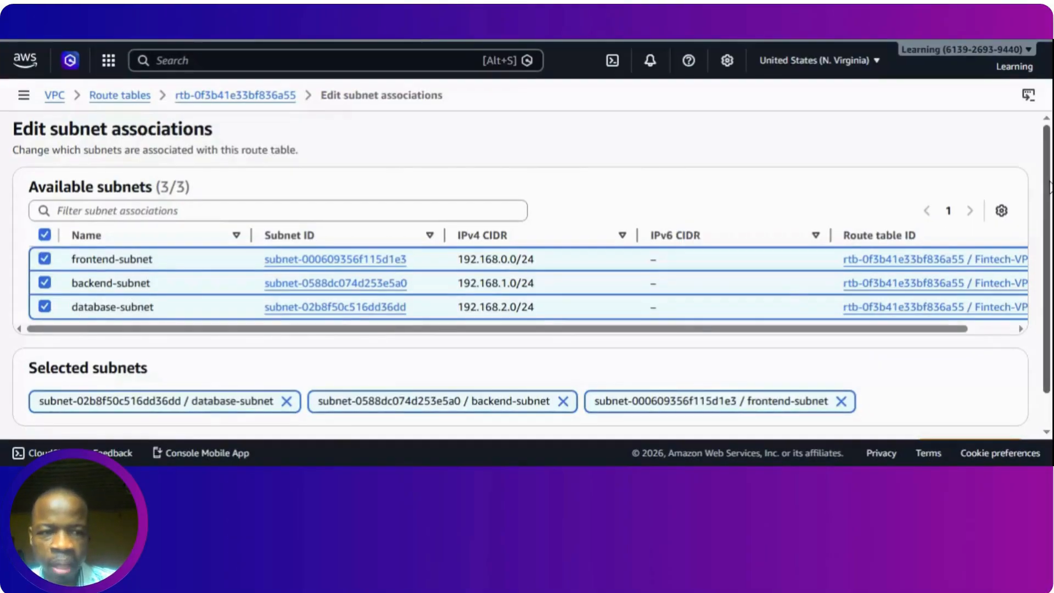
{"action": "scroll", "coordinate": [521, 275], "scroll_direction": "down", "scroll_amount": 2}
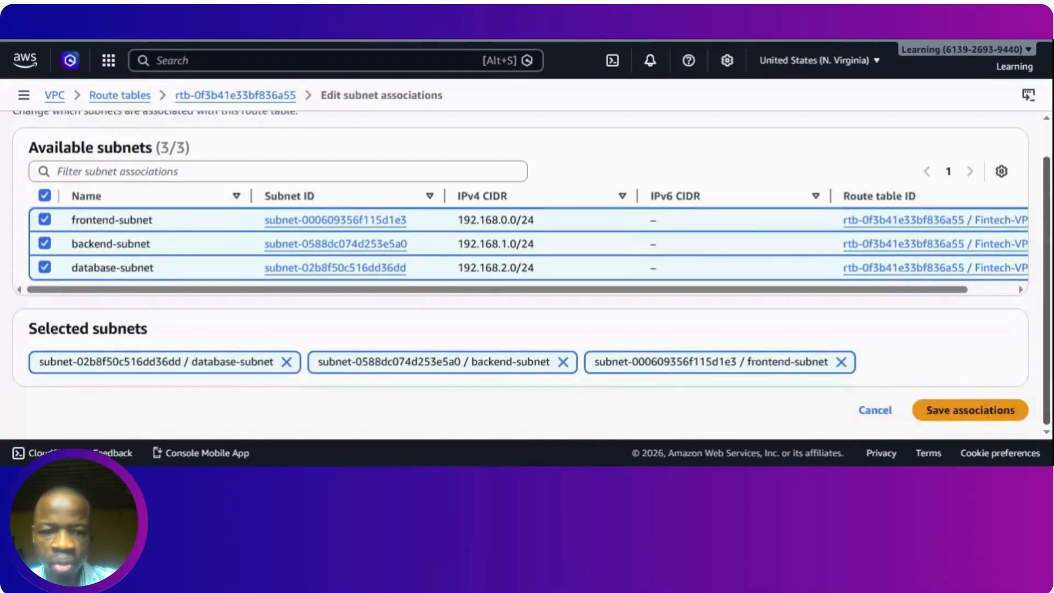
{"action": "left_click", "coordinate": [980, 417]}
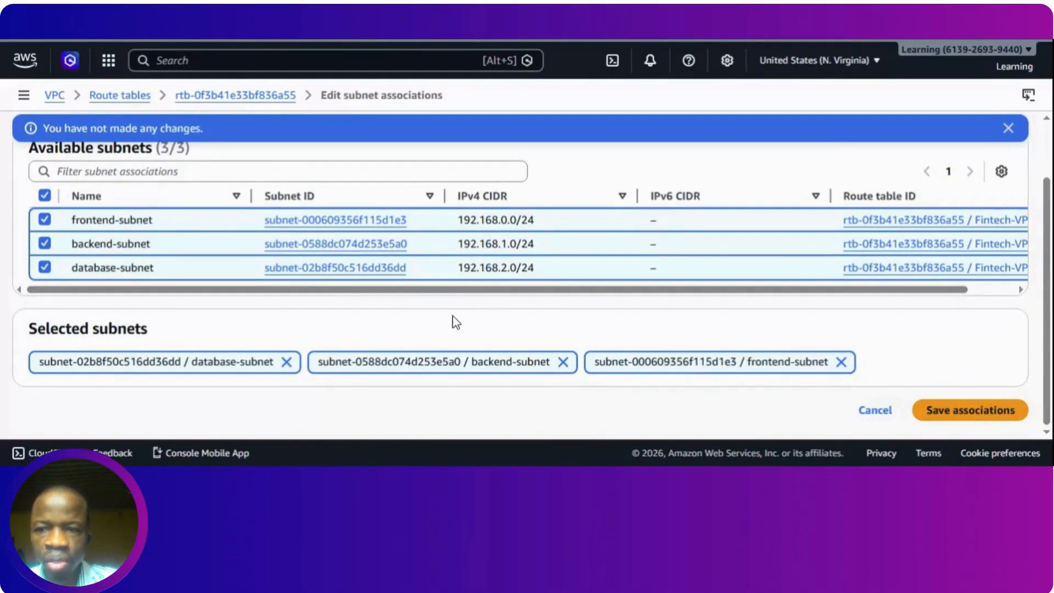
Return to the route tables list and open Fintech-VPC-RT's routes for editing.
{"action": "left_click", "coordinate": [113, 96]}
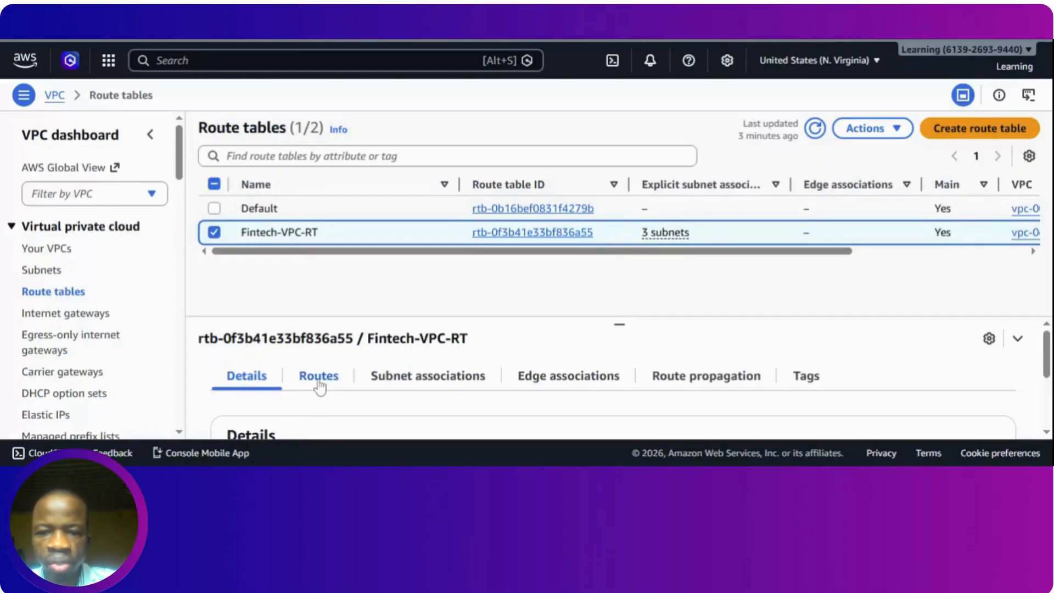
{"action": "left_click", "coordinate": [319, 384]}
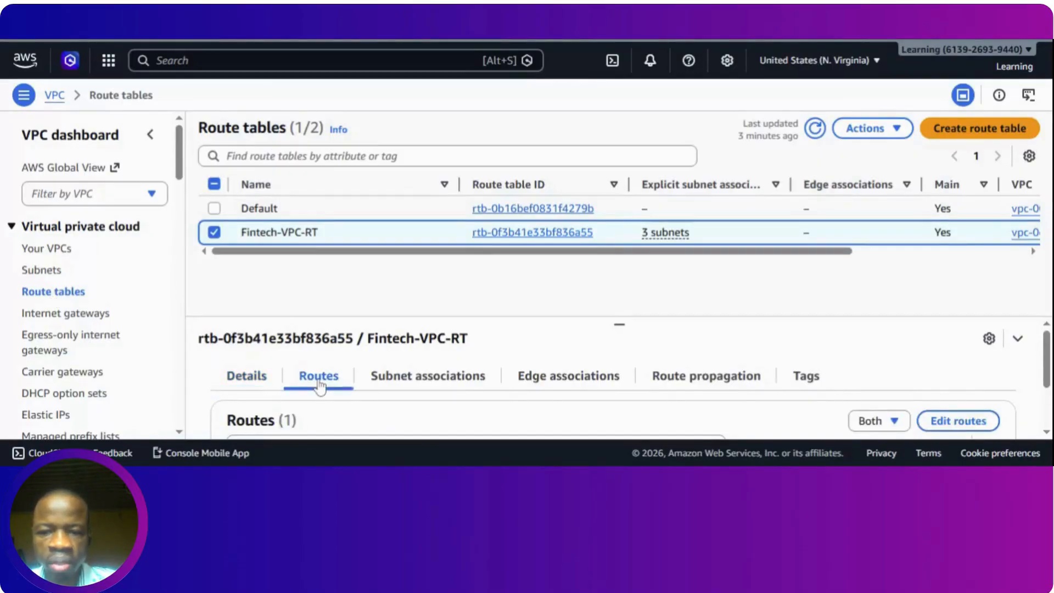
{"action": "left_click", "coordinate": [966, 421]}
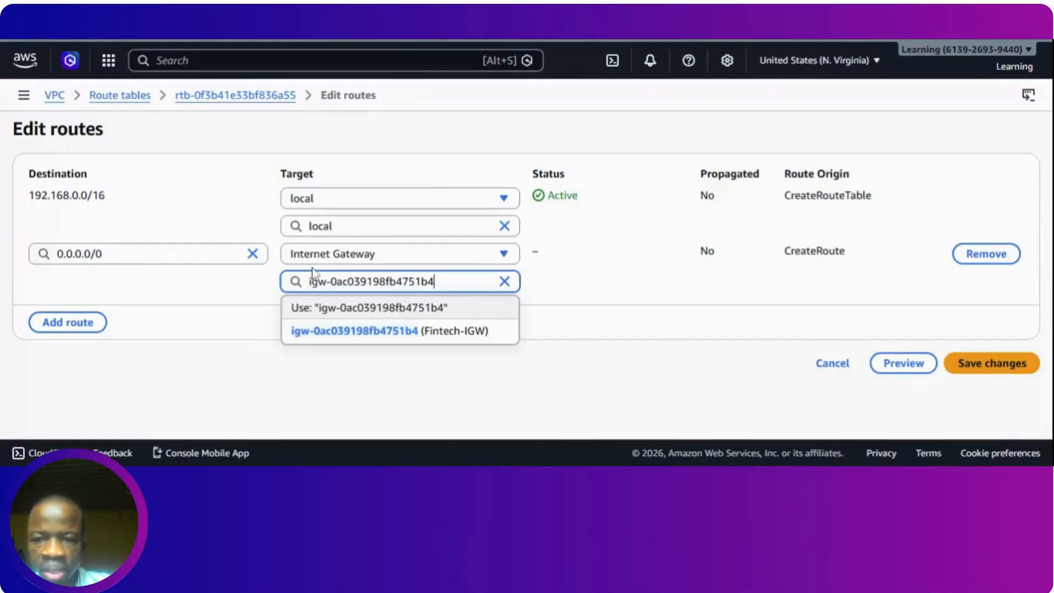
Examine the available target types for the 0.0.0.0/0 route, keeping Internet Gateway as its target.
{"action": "left_click", "coordinate": [462, 254]}
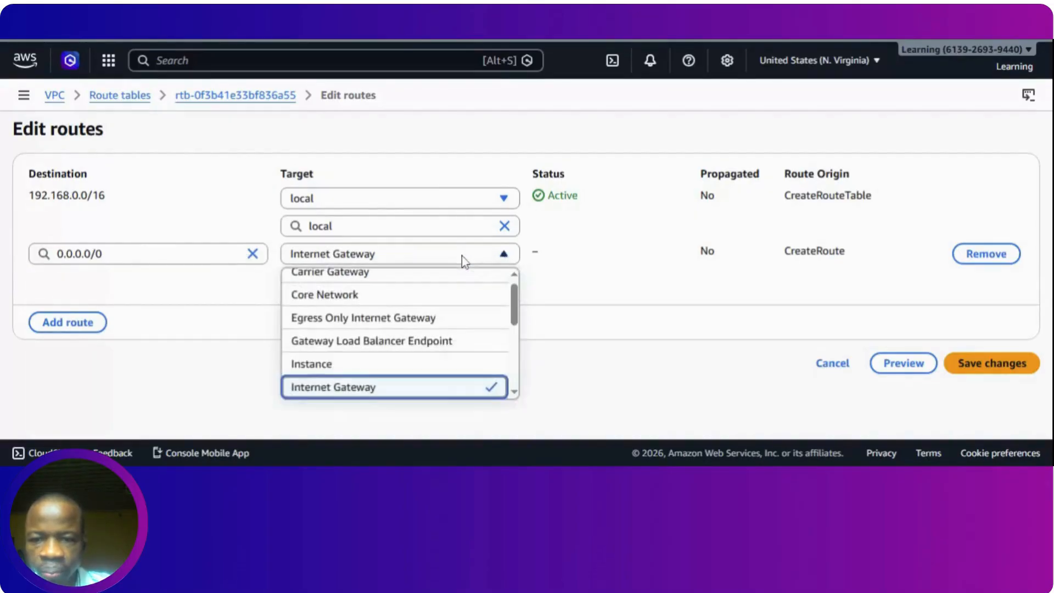
{"action": "left_click", "coordinate": [439, 226]}
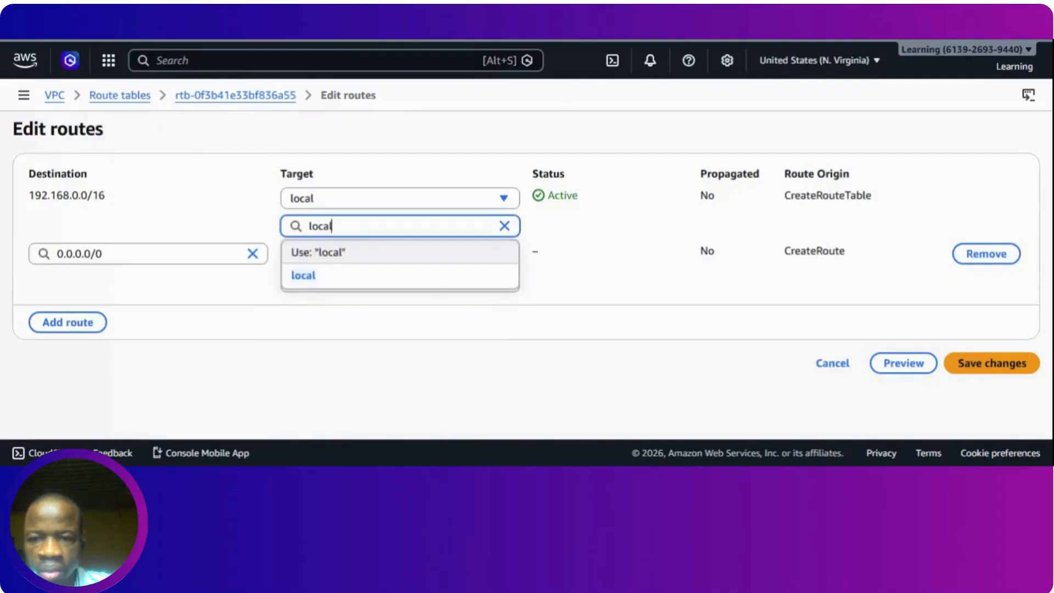
{"action": "left_click", "coordinate": [620, 293]}
{"action": "left_click", "coordinate": [427, 263]}
{"action": "scroll", "coordinate": [430, 271], "scroll_direction": "up", "scroll_amount": 1}
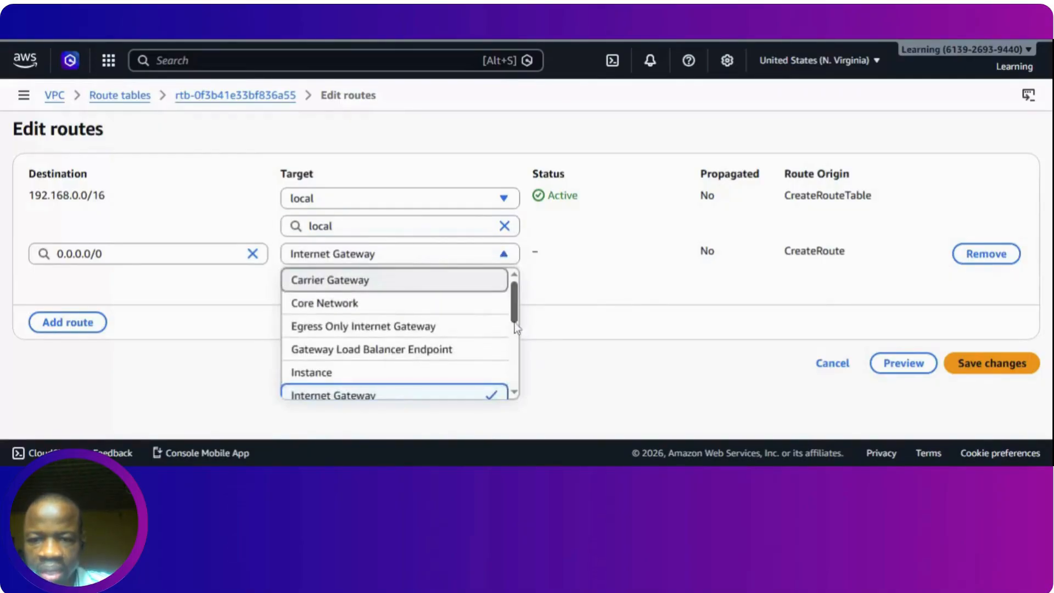
{"action": "scroll", "coordinate": [512, 322], "scroll_direction": "down", "scroll_amount": 3}
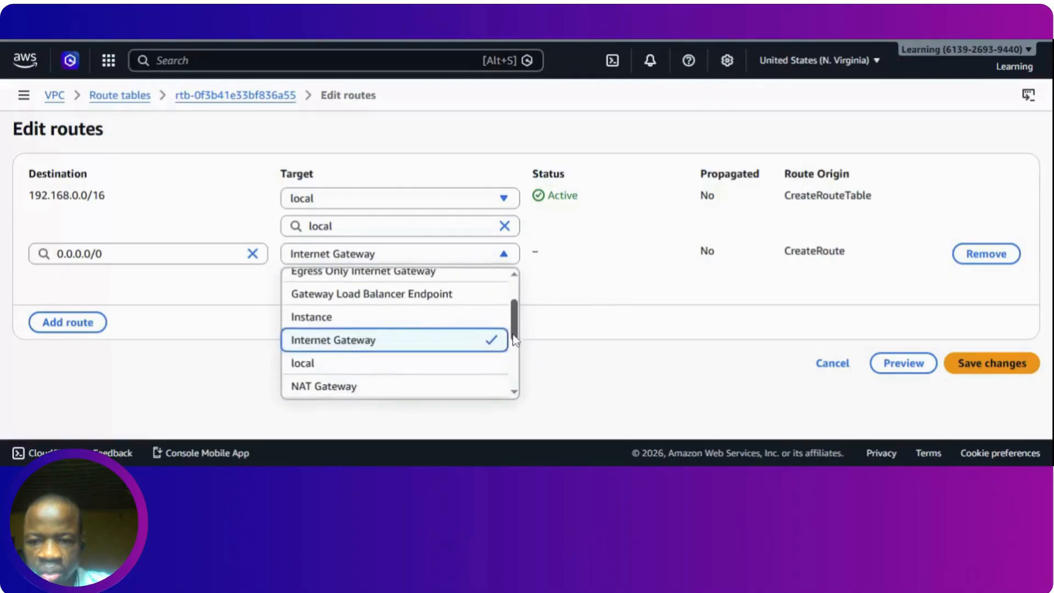
{"action": "left_click", "coordinate": [559, 317]}
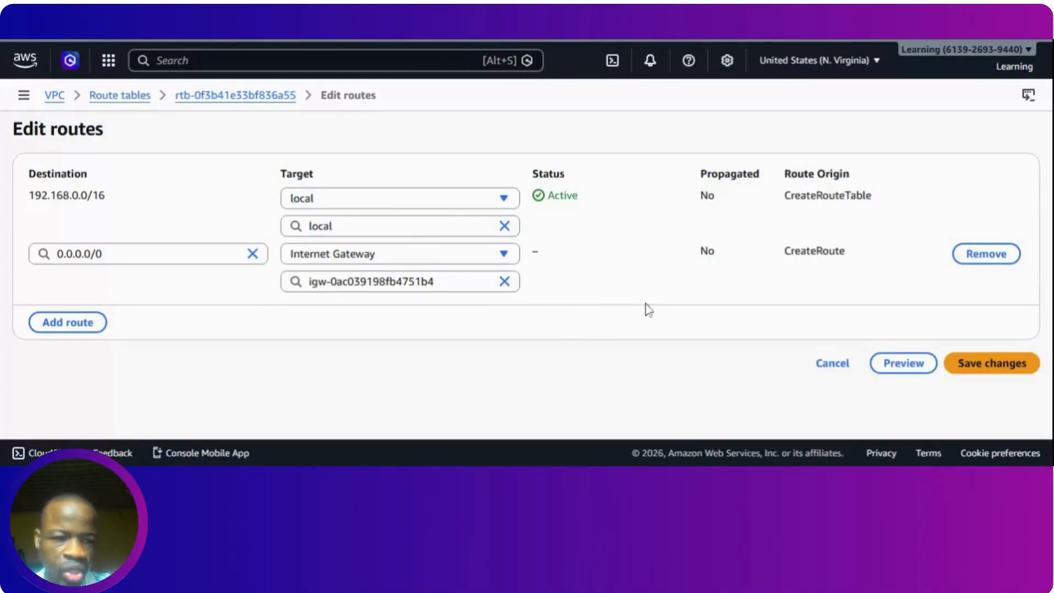
Save Fintech-VPC-RT's route changes and start a new flow log for Fintech-VPC.
{"action": "left_click", "coordinate": [976, 369]}
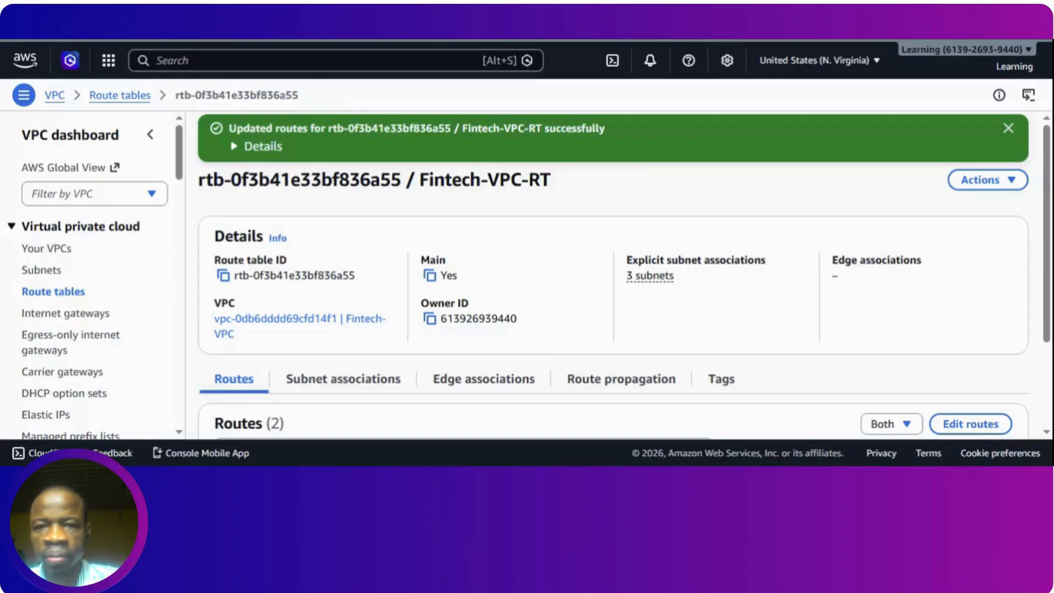
{"action": "left_click", "coordinate": [47, 250]}
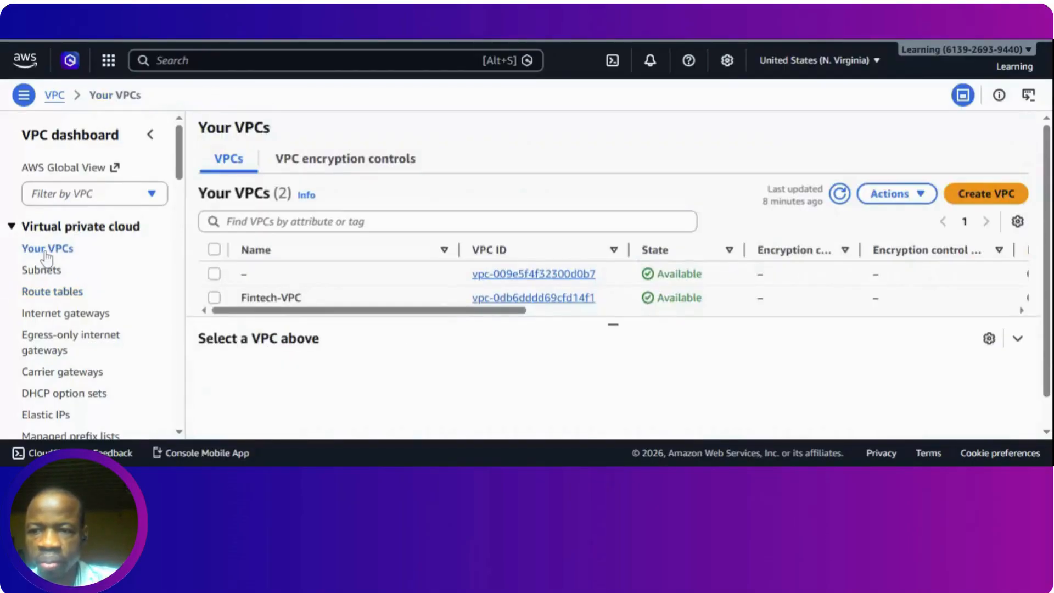
{"action": "left_click", "coordinate": [215, 299]}
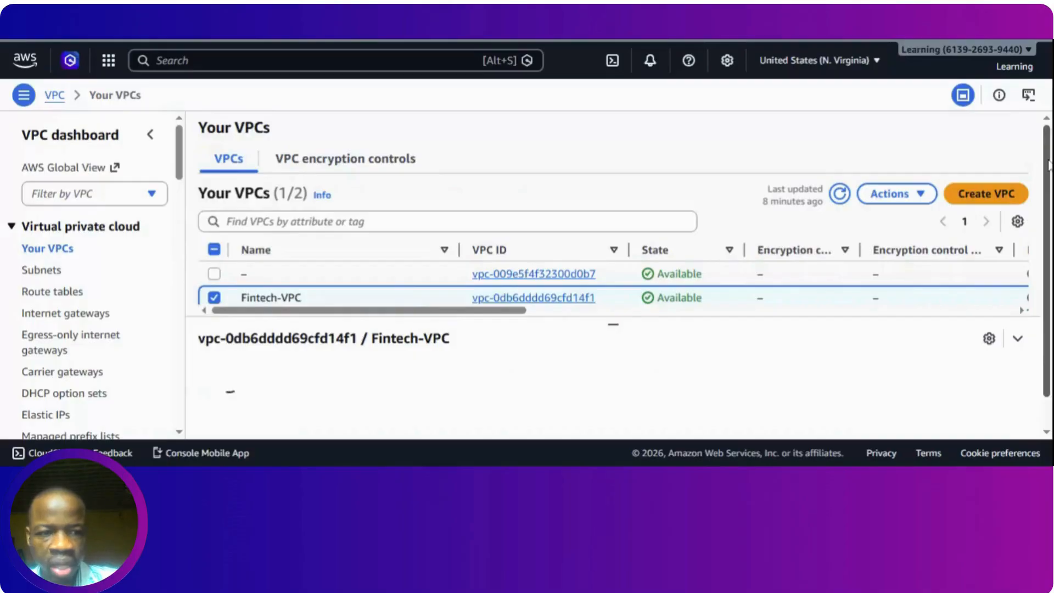
{"action": "left_click_drag", "start_coordinate": [1048, 164], "coordinate": [1050, 207]}
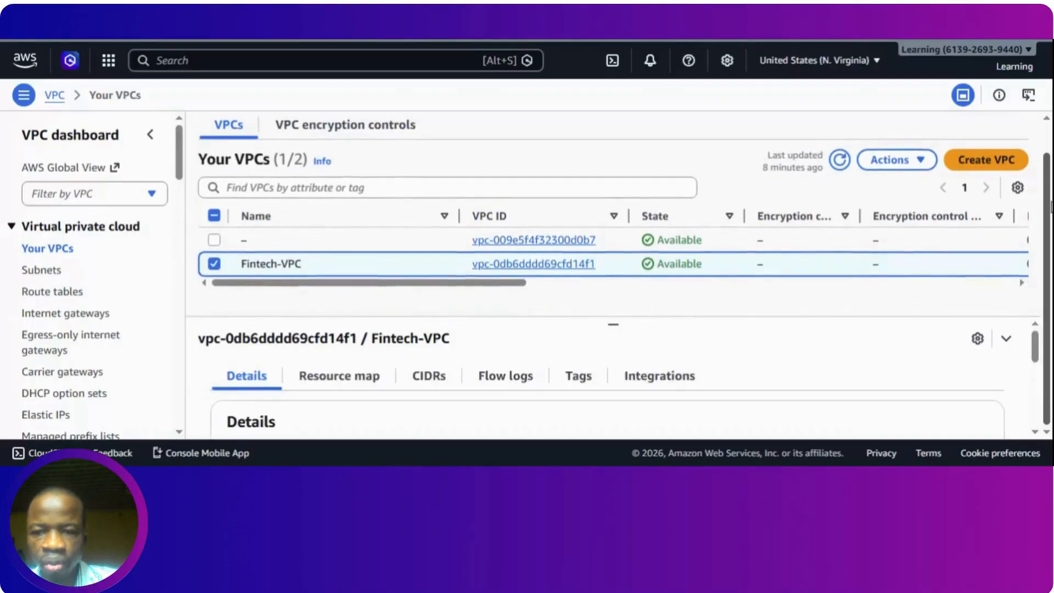
{"action": "left_click", "coordinate": [505, 379]}
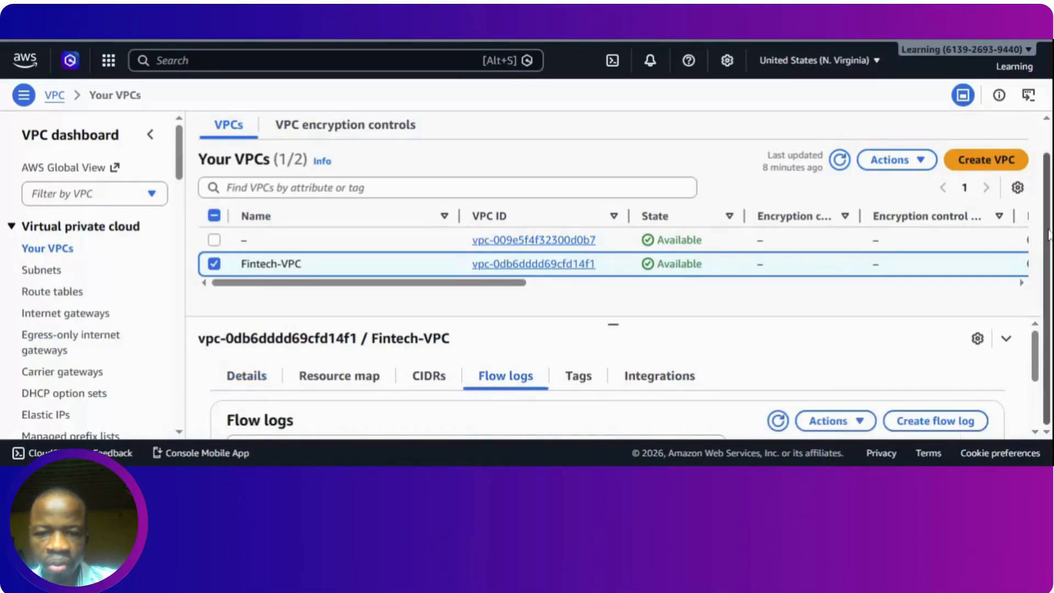
{"action": "left_click", "coordinate": [942, 420]}
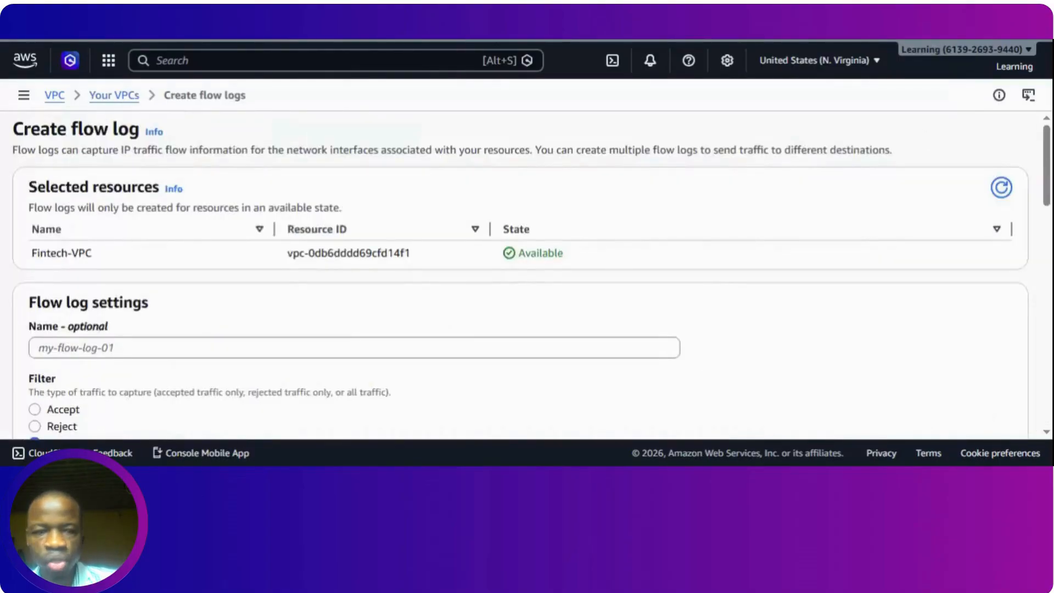
Name the flow log Flowlog-Accept and set its traffic filter to Accept.
{"action": "left_click_drag", "start_coordinate": [1046, 137], "coordinate": [1042, 162]}
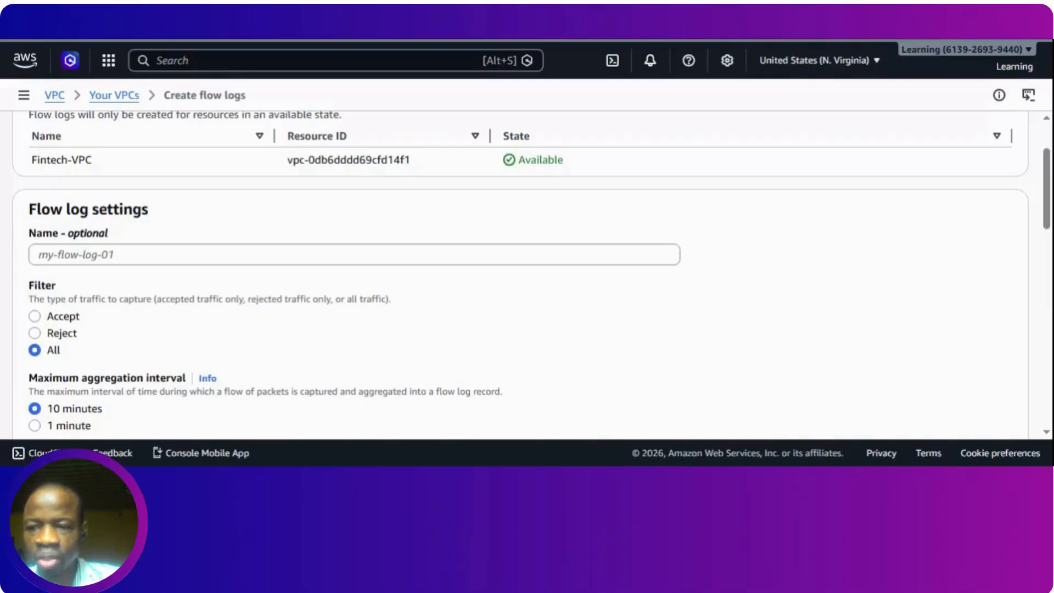
{"action": "left_click", "coordinate": [76, 254]}
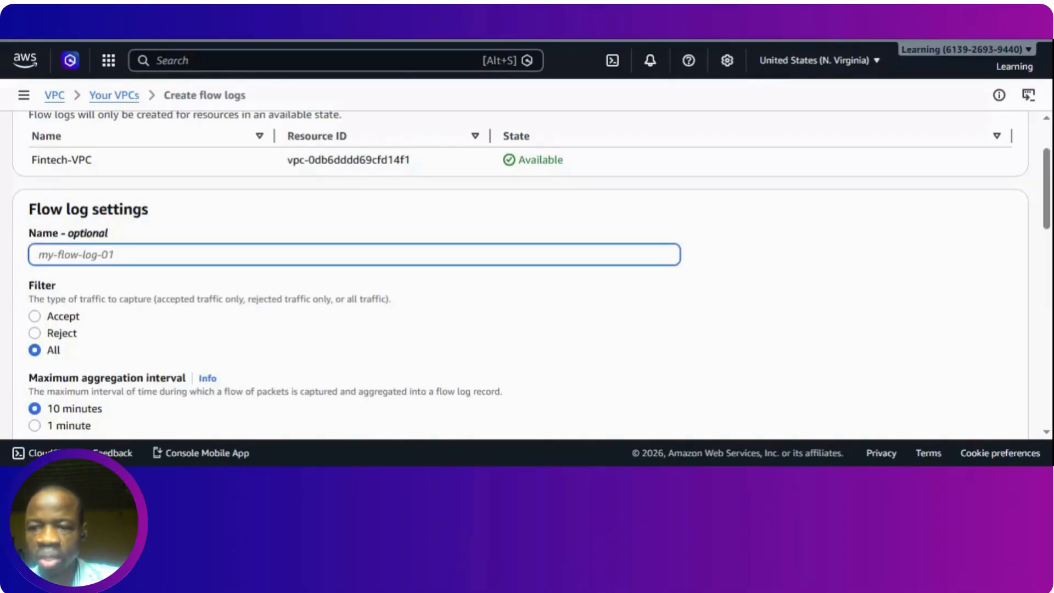
{"action": "type", "text": "F"}
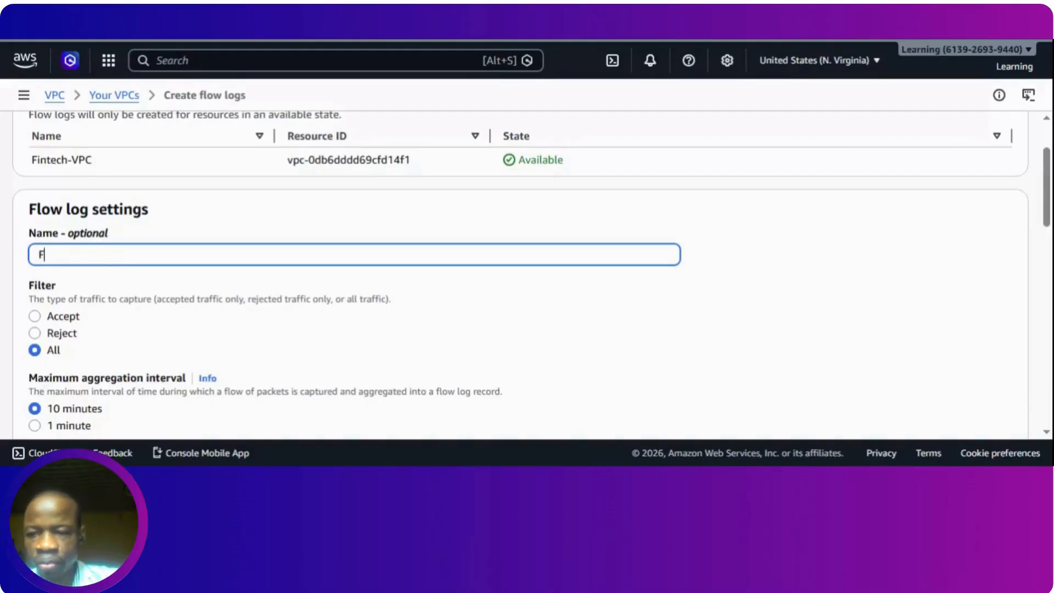
{"action": "type", "text": "lowlo"}
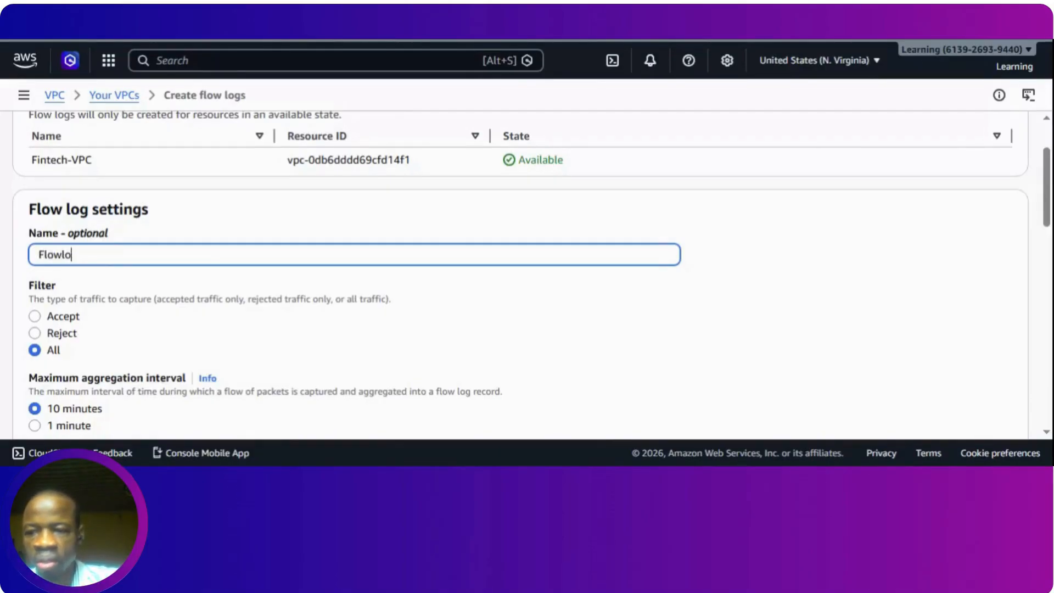
{"action": "type", "text": "g-Accept"}
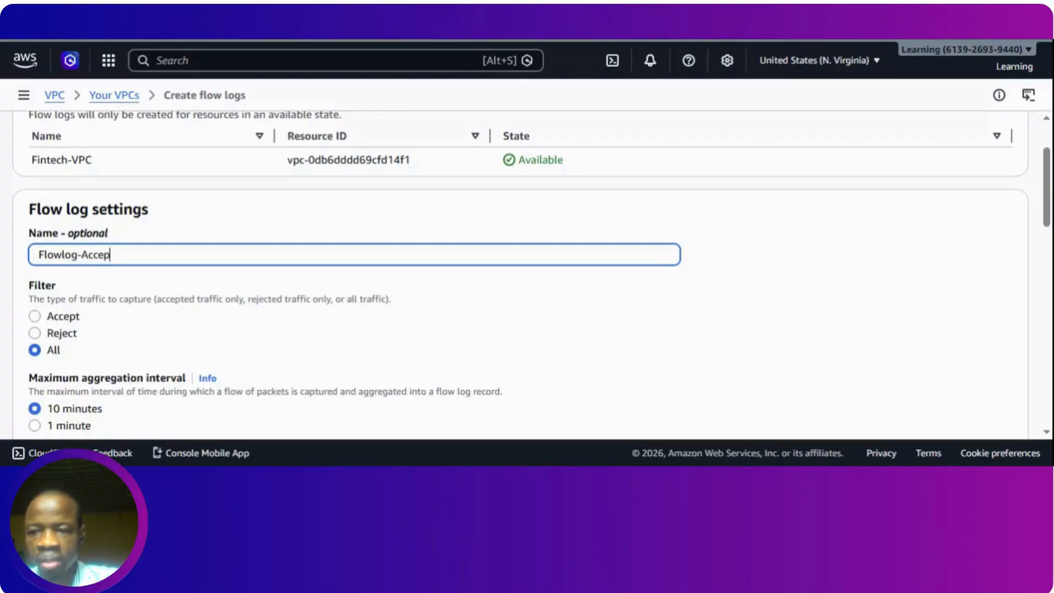
{"action": "left_click", "coordinate": [36, 319]}
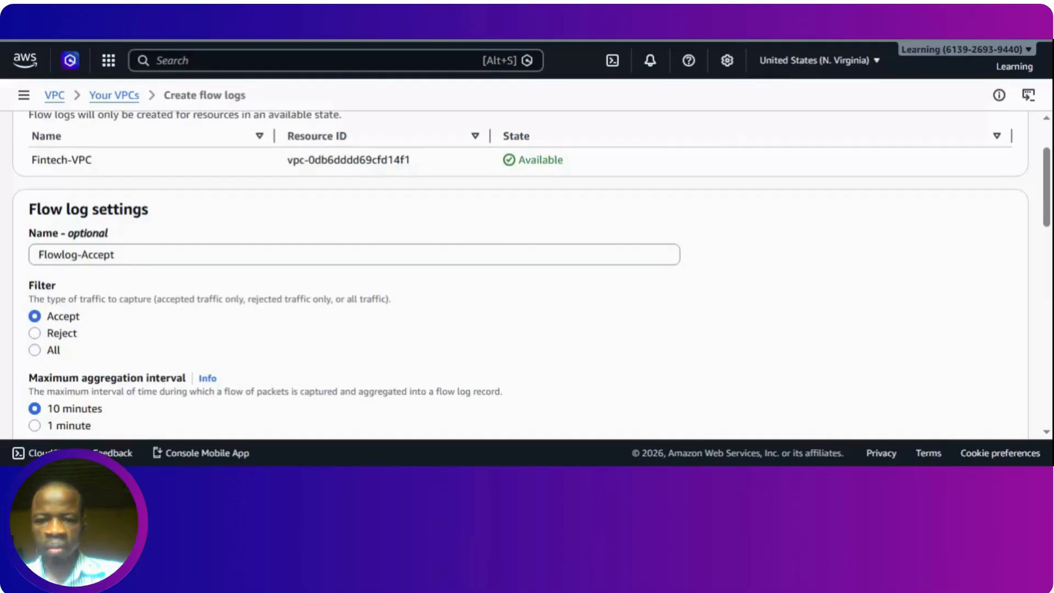
Keep the Amazon S3 bucket destination and set the flow log's bucket ARN to arn:aws:s3:::fintech-flowlog-bucket.
{"action": "scroll", "coordinate": [527, 275], "scroll_direction": "up", "scroll_amount": 2}
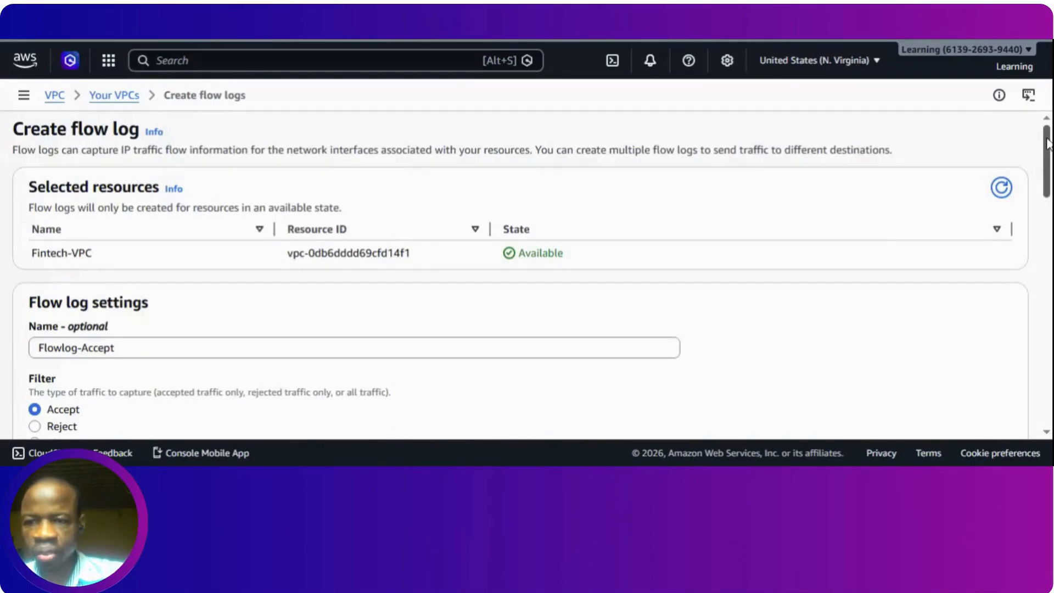
{"action": "scroll", "coordinate": [1048, 155], "scroll_direction": "down", "scroll_amount": 3}
{"action": "left_click_drag", "start_coordinate": [1046, 193], "coordinate": [1047, 195]}
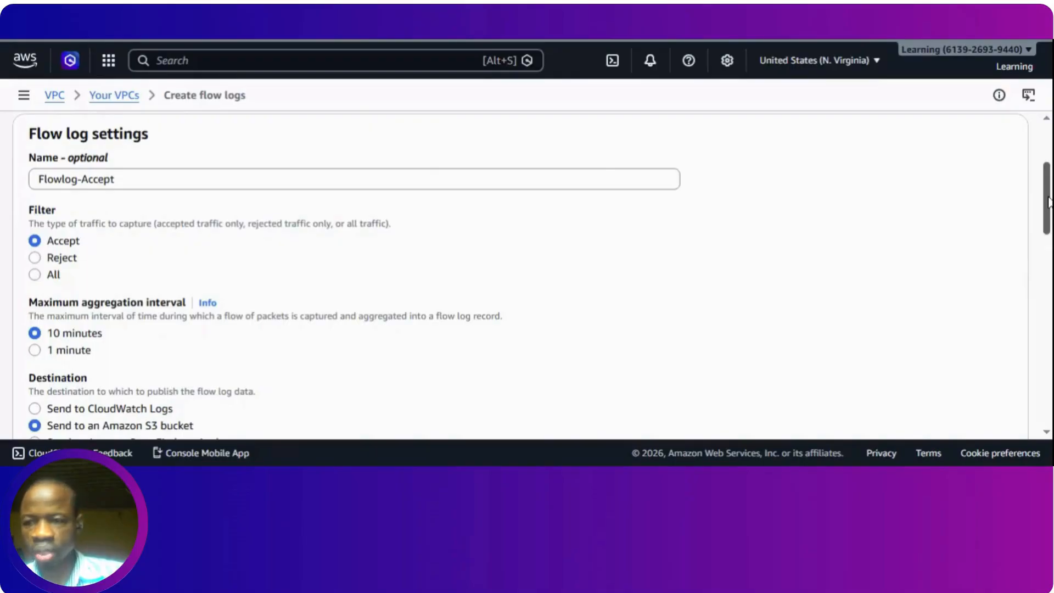
{"action": "scroll", "coordinate": [1048, 202], "scroll_direction": "down", "scroll_amount": 1}
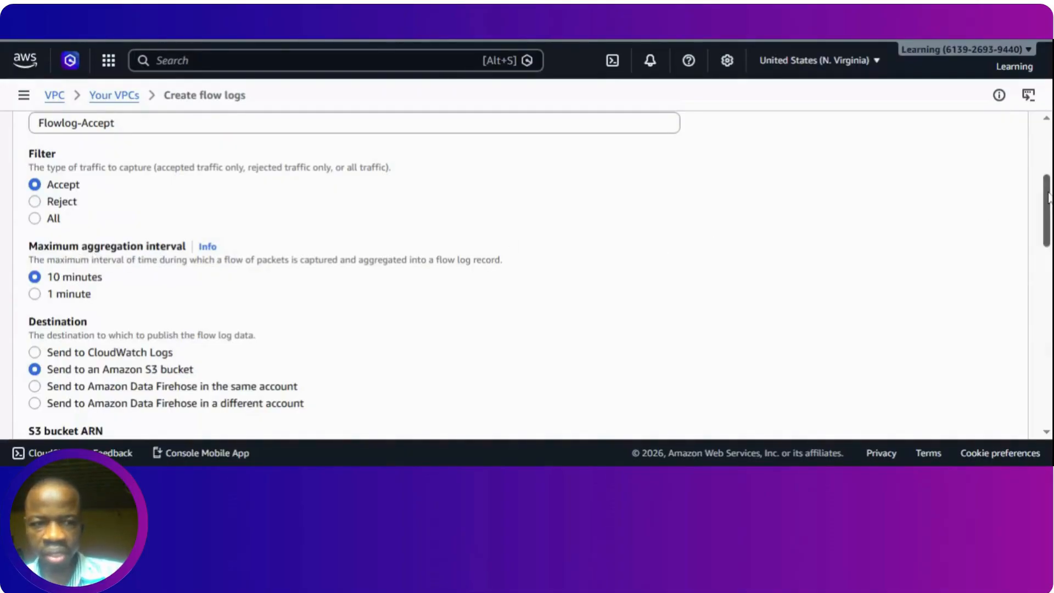
{"action": "scroll", "coordinate": [1048, 205], "scroll_direction": "down", "scroll_amount": 1}
{"action": "left_click_drag", "start_coordinate": [1048, 206], "coordinate": [1048, 239]}
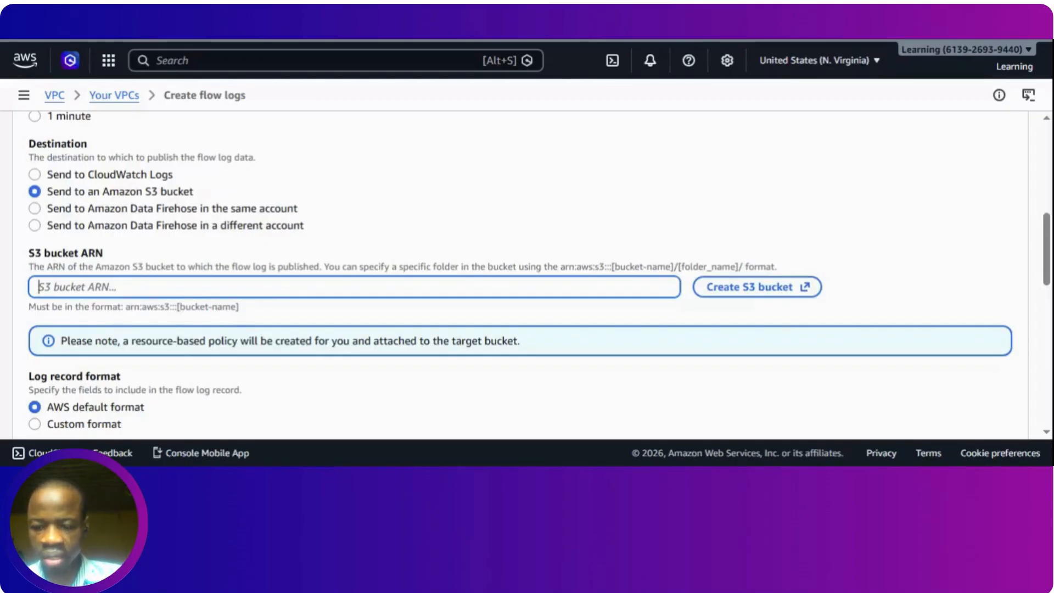
{"action": "type", "text": "arn:aws:s3:::fintech-flowlog-bucket"}
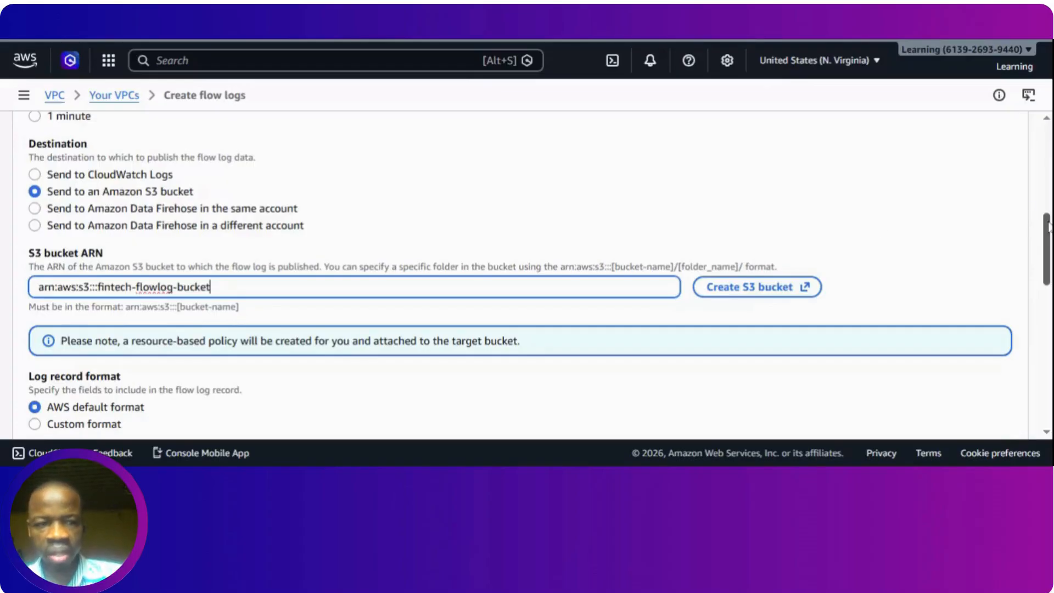
Include Amazon ECS metadata in the log record format, keep the text file format, and create the Flowlog-Accept flow log.
{"action": "scroll", "coordinate": [1048, 266], "scroll_direction": "down", "scroll_amount": 3}
{"action": "left_click_drag", "start_coordinate": [1049, 266], "coordinate": [1049, 293]}
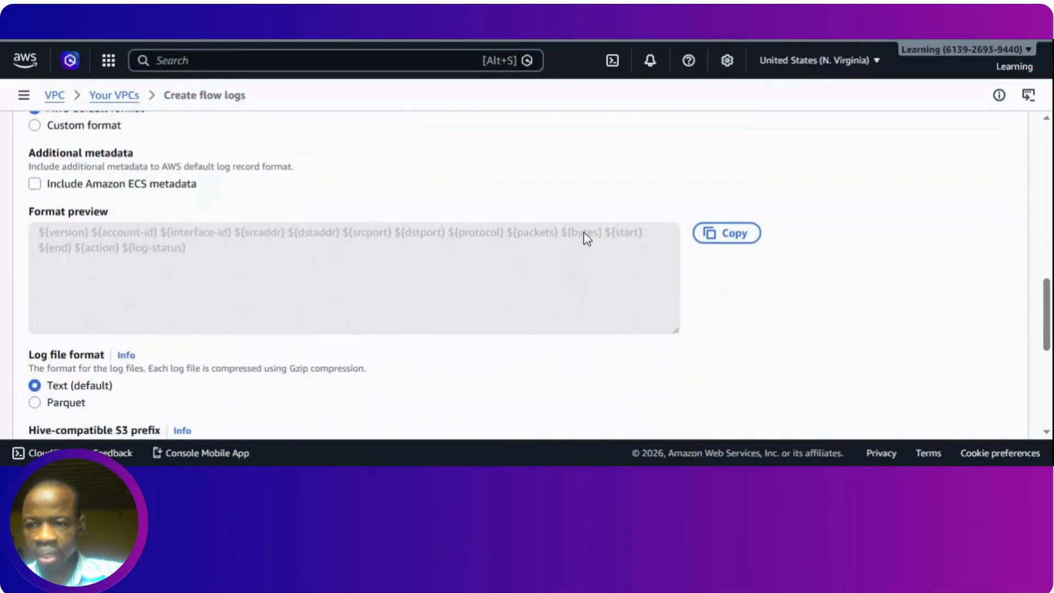
{"action": "left_click", "coordinate": [34, 185]}
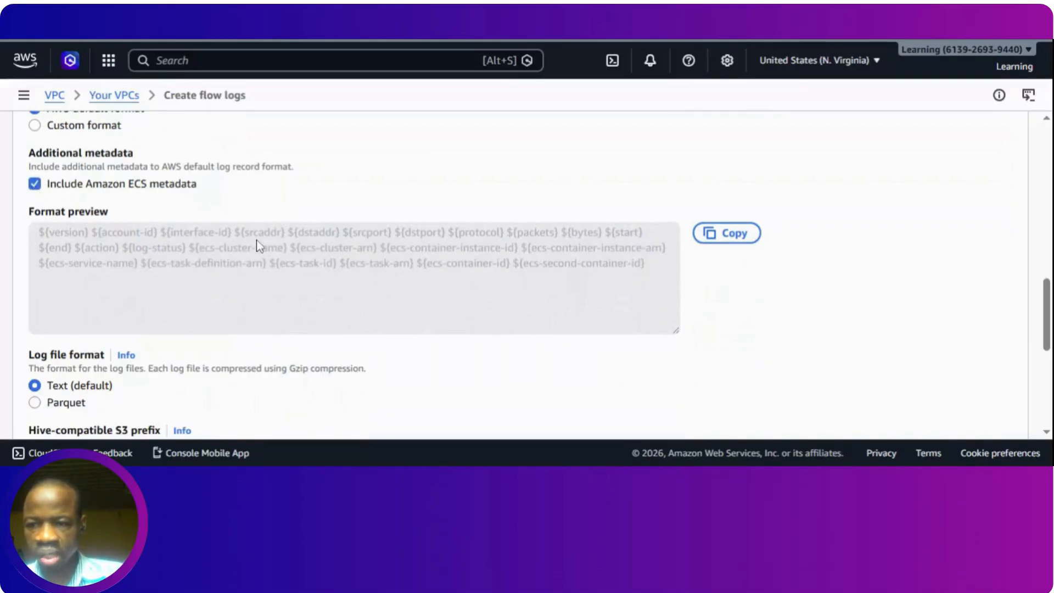
{"action": "left_click_drag", "start_coordinate": [245, 236], "coordinate": [264, 237]}
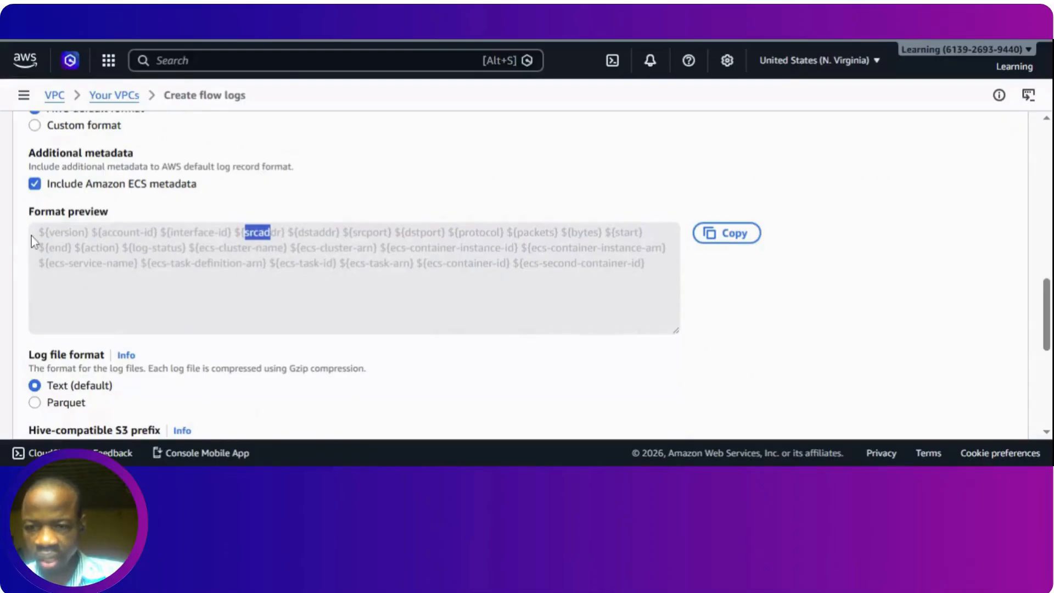
{"action": "left_click_drag", "start_coordinate": [38, 235], "coordinate": [429, 262]}
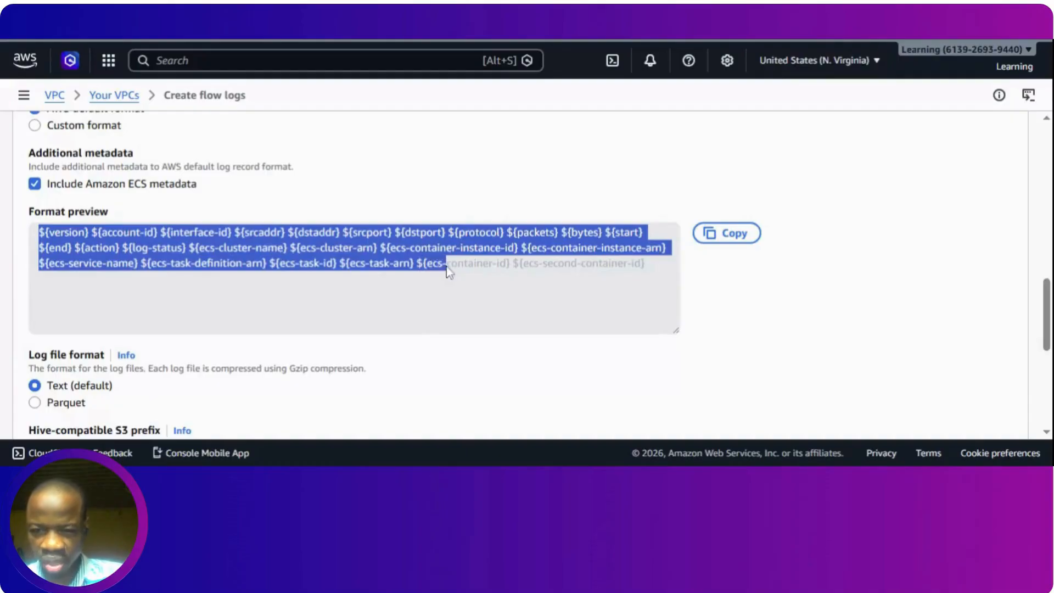
{"action": "left_click_drag", "start_coordinate": [527, 269], "coordinate": [618, 281]}
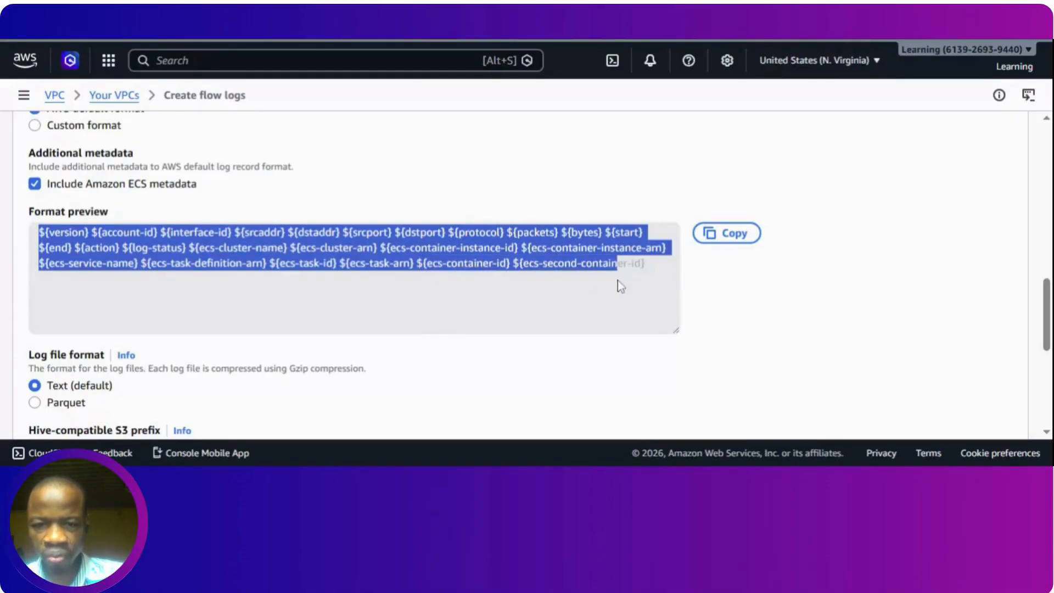
{"action": "left_click", "coordinate": [848, 268]}
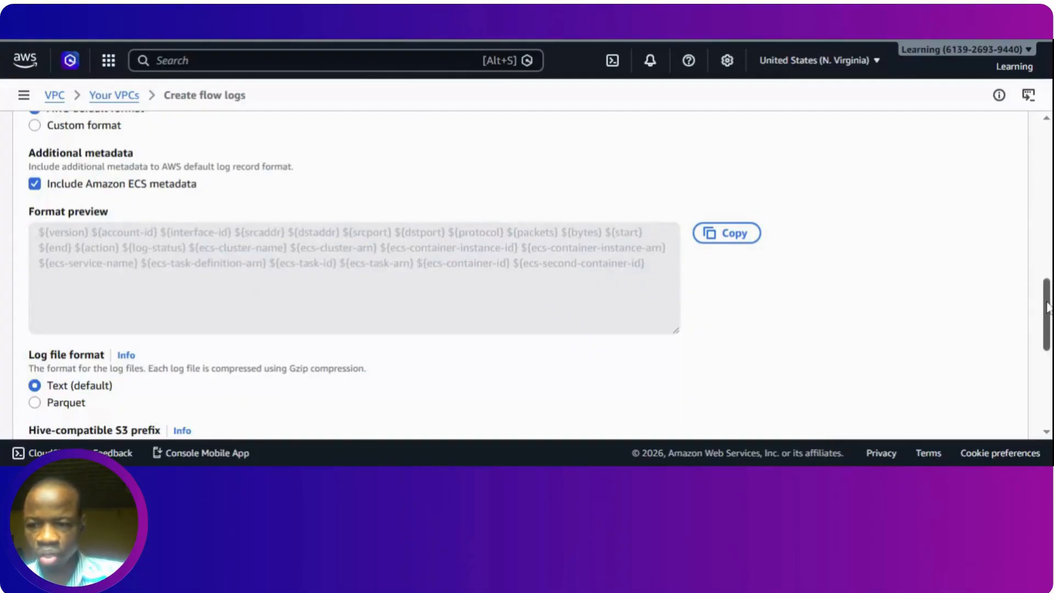
{"action": "left_click_drag", "start_coordinate": [1047, 300], "coordinate": [1048, 380]}
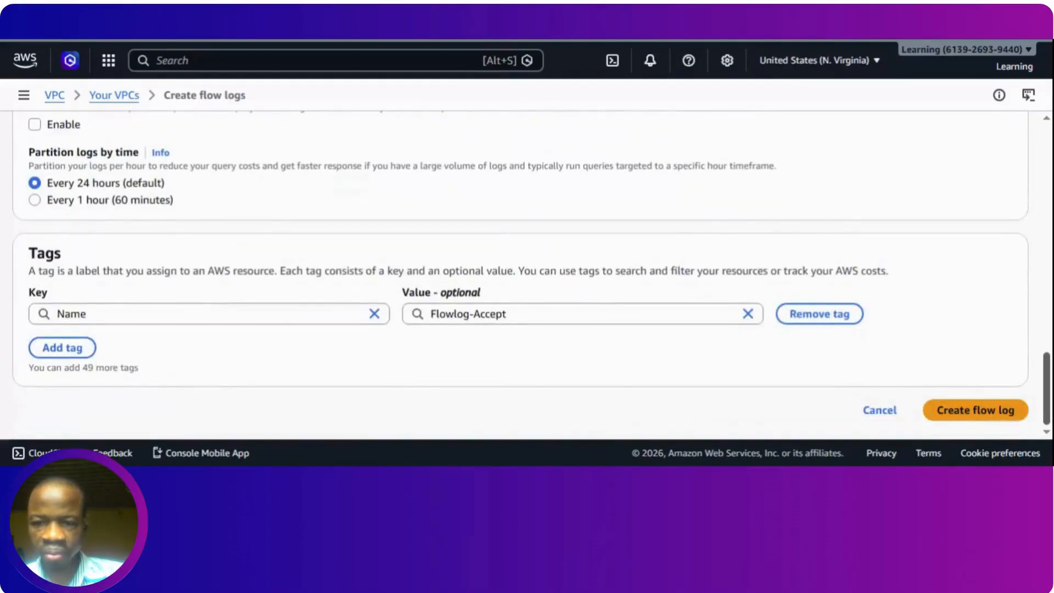
{"action": "left_click", "coordinate": [972, 421]}
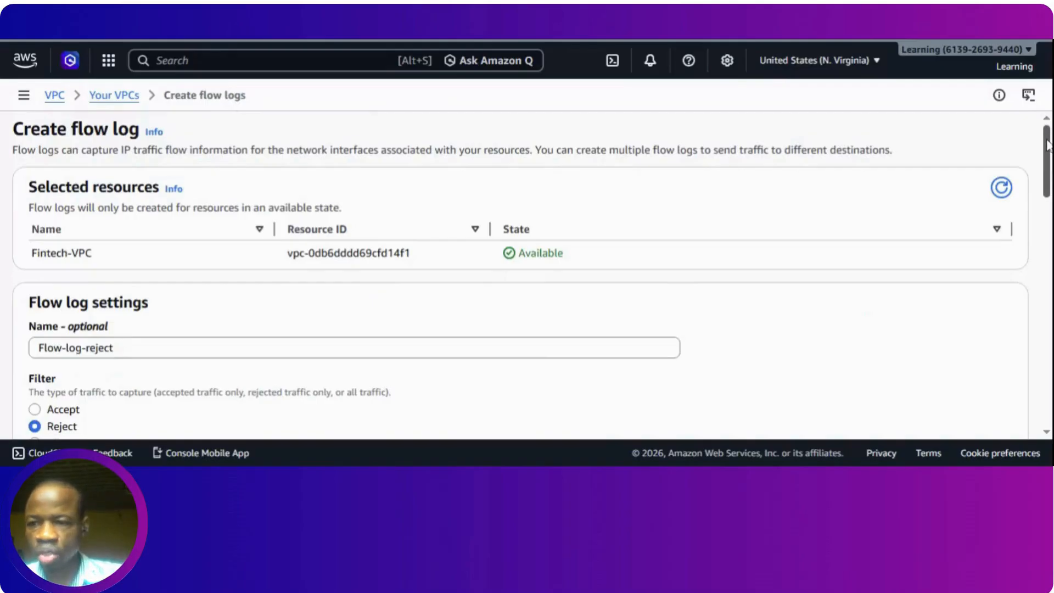
Check Flow-log-reject's Reject filter and fintech-flowlog-bucket destination, and create this second flow log for Fintech-VPC.
{"action": "mouse_move", "coordinate": [1048, 141]}
{"action": "left_mouse_down"}
{"action": "mouse_move", "coordinate": [1047, 88]}
{"action": "mouse_move", "coordinate": [1048, 149]}
{"action": "mouse_move", "coordinate": [1048, 127]}
{"action": "left_mouse_up"}
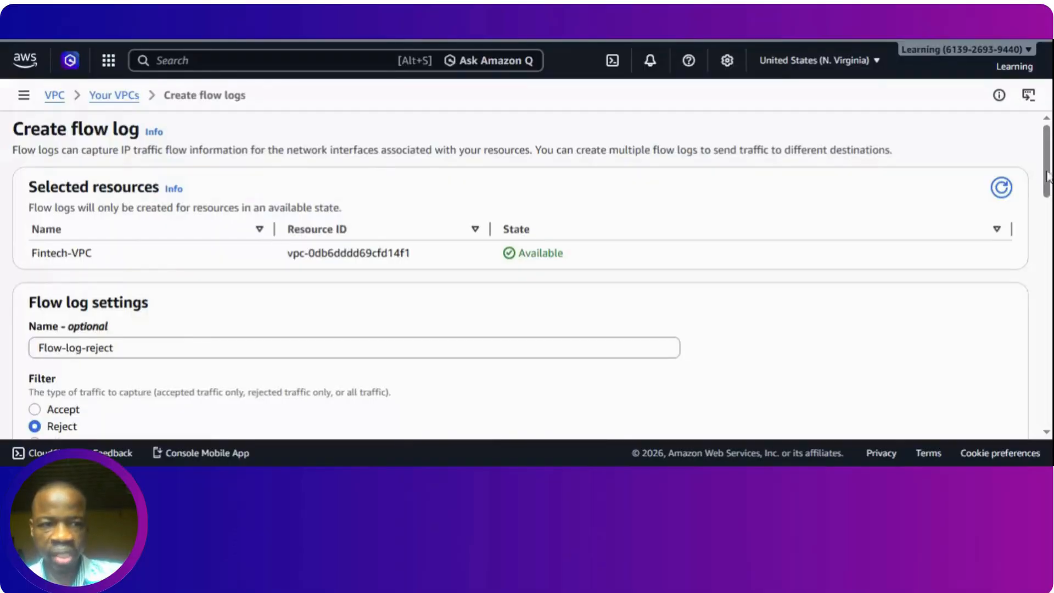
{"action": "scroll", "coordinate": [1042, 176], "scroll_direction": "down", "scroll_amount": 5}
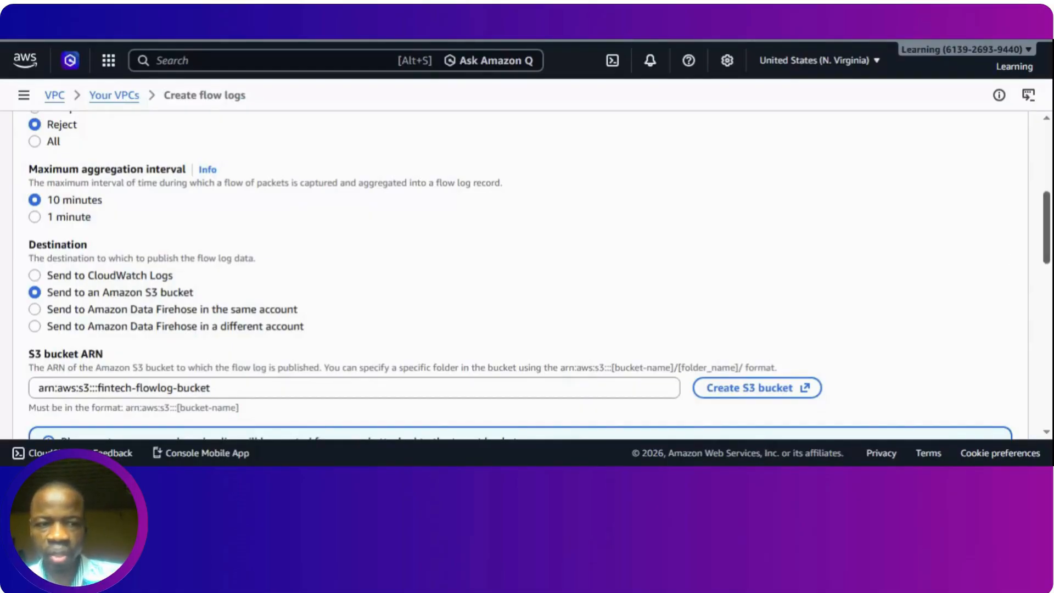
{"action": "left_click_drag", "start_coordinate": [1048, 236], "coordinate": [1048, 258]}
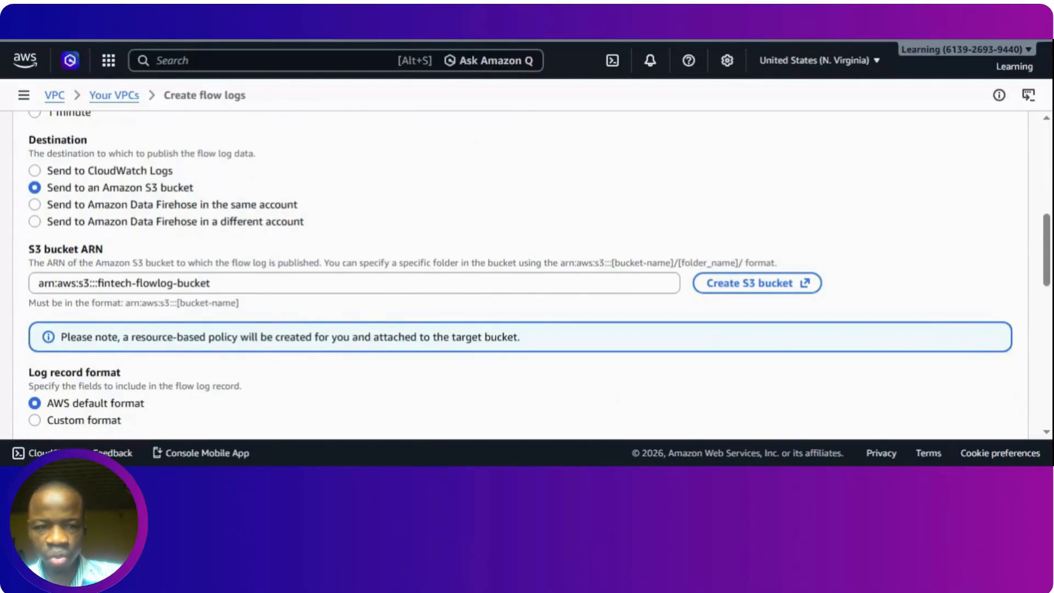
{"action": "left_click_drag", "start_coordinate": [1048, 242], "coordinate": [1047, 382]}
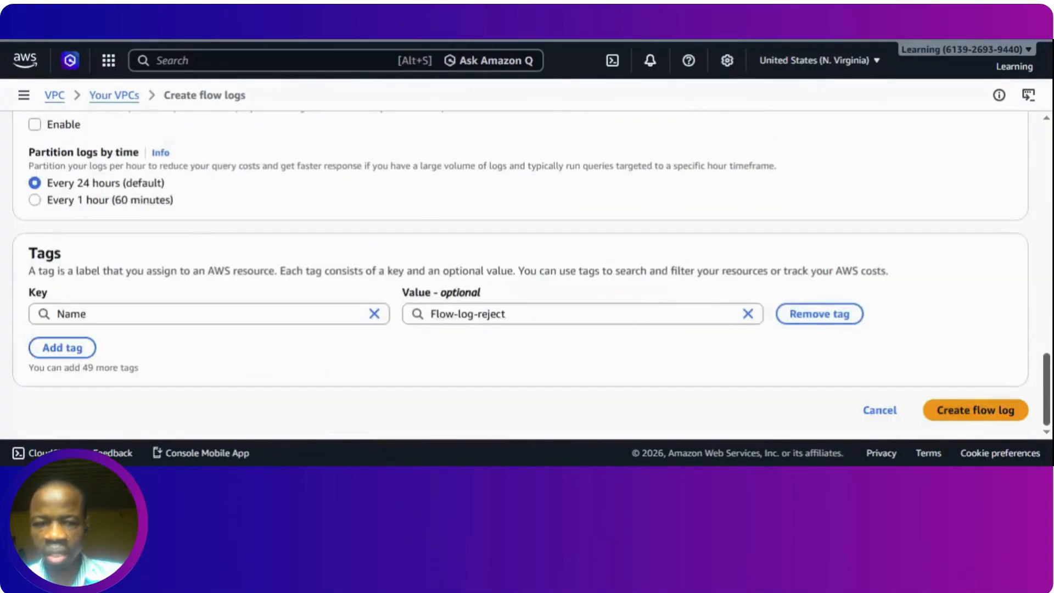
{"action": "left_click", "coordinate": [957, 417]}
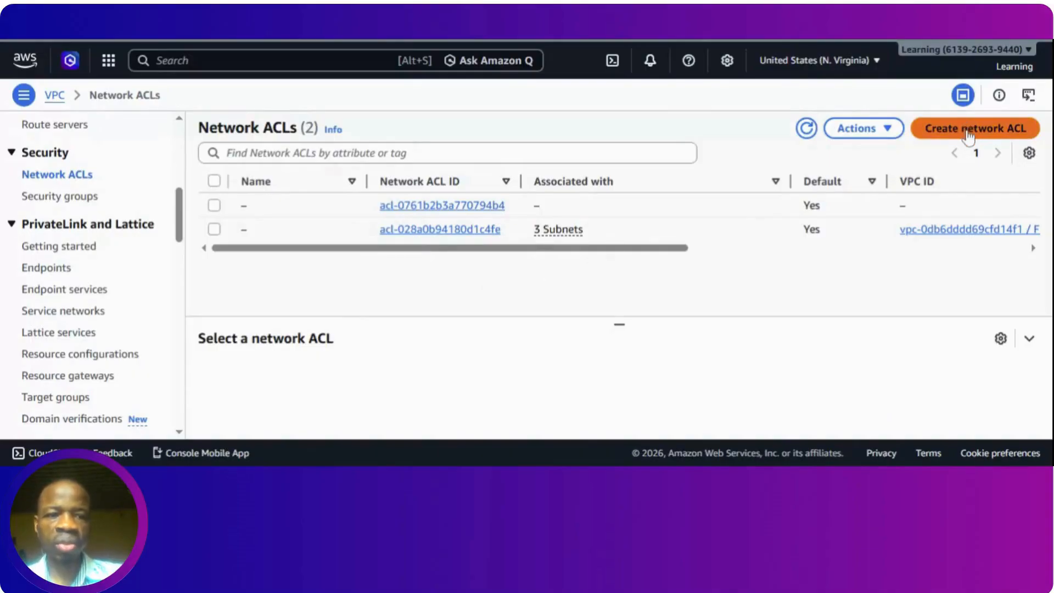
Create a network ACL named Frontend-NACLs in Fintech-VPC with a Name tag of Frontend-NACLs.
{"action": "left_click", "coordinate": [968, 132]}
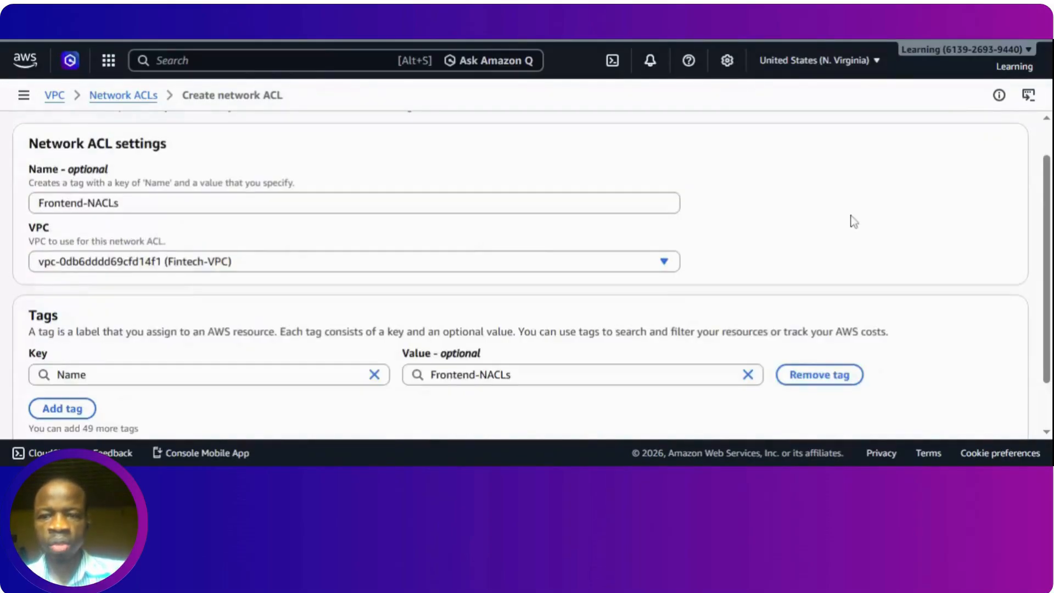
{"action": "mouse_move", "coordinate": [1048, 186]}
{"action": "left_mouse_down"}
{"action": "mouse_move", "coordinate": [1046, 173]}
{"action": "mouse_move", "coordinate": [1048, 208]}
{"action": "left_mouse_up"}
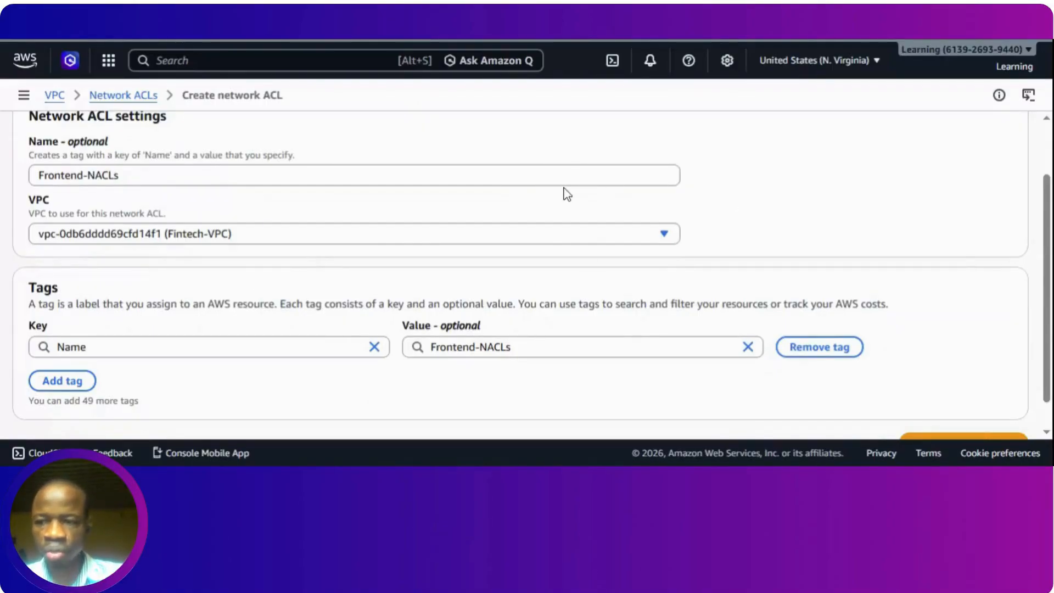
{"action": "left_click", "coordinate": [371, 233]}
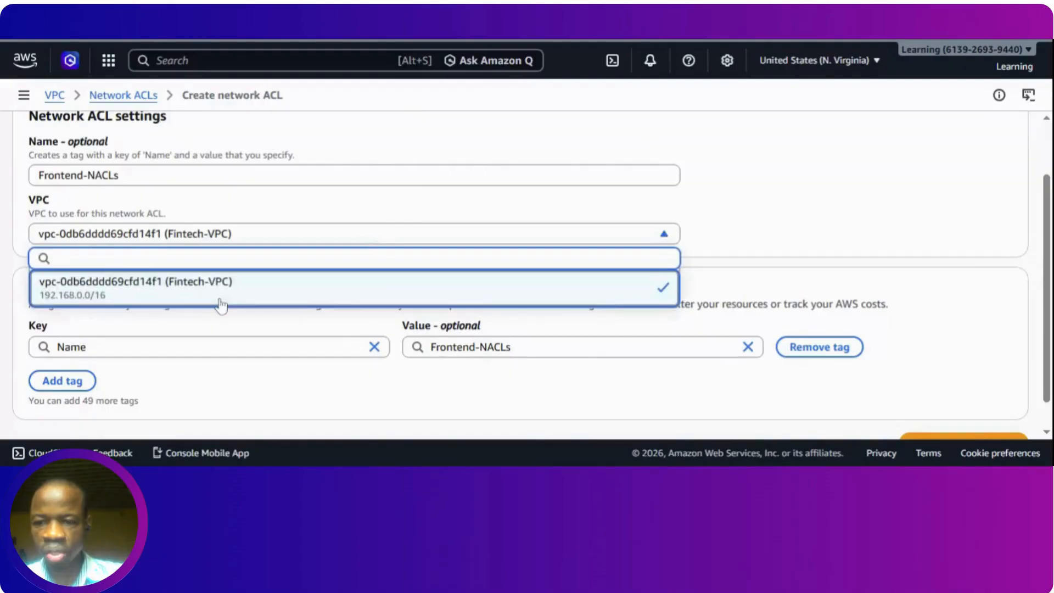
{"action": "left_click", "coordinate": [239, 290]}
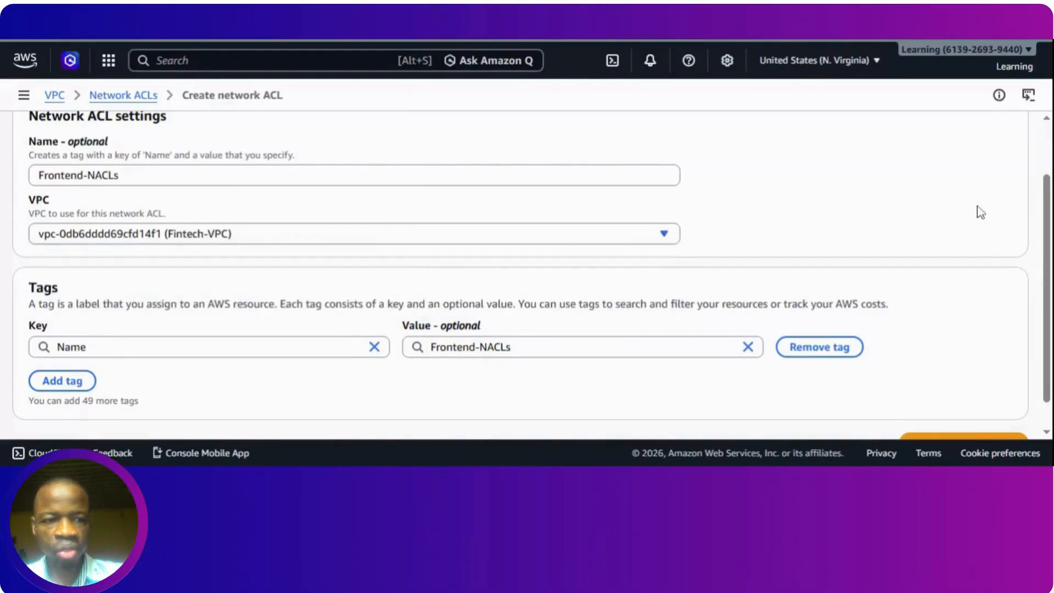
{"action": "scroll", "coordinate": [1047, 230], "scroll_direction": "down", "scroll_amount": 1}
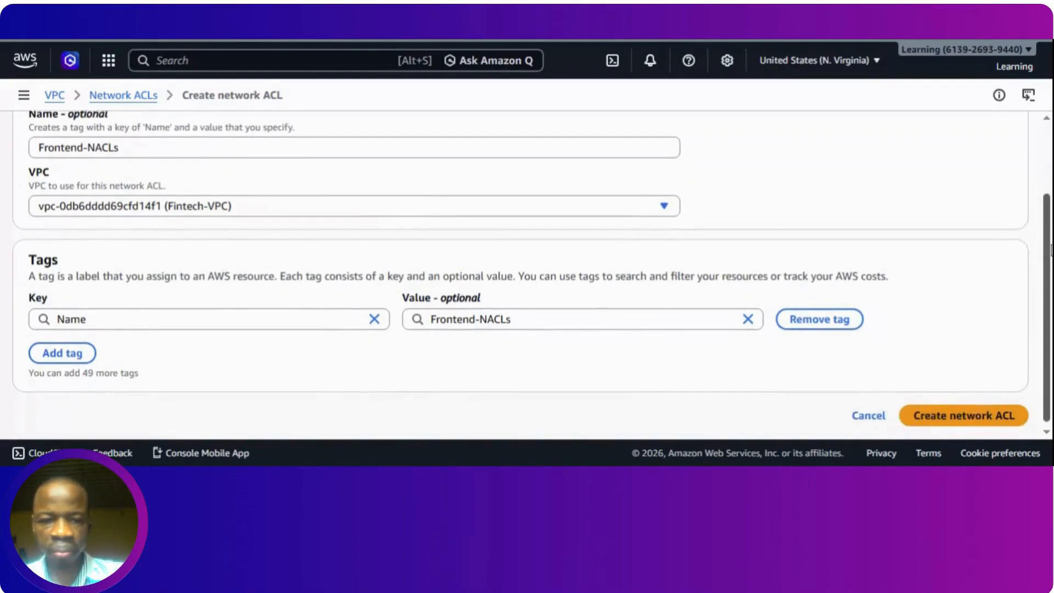
{"action": "left_click", "coordinate": [943, 415]}
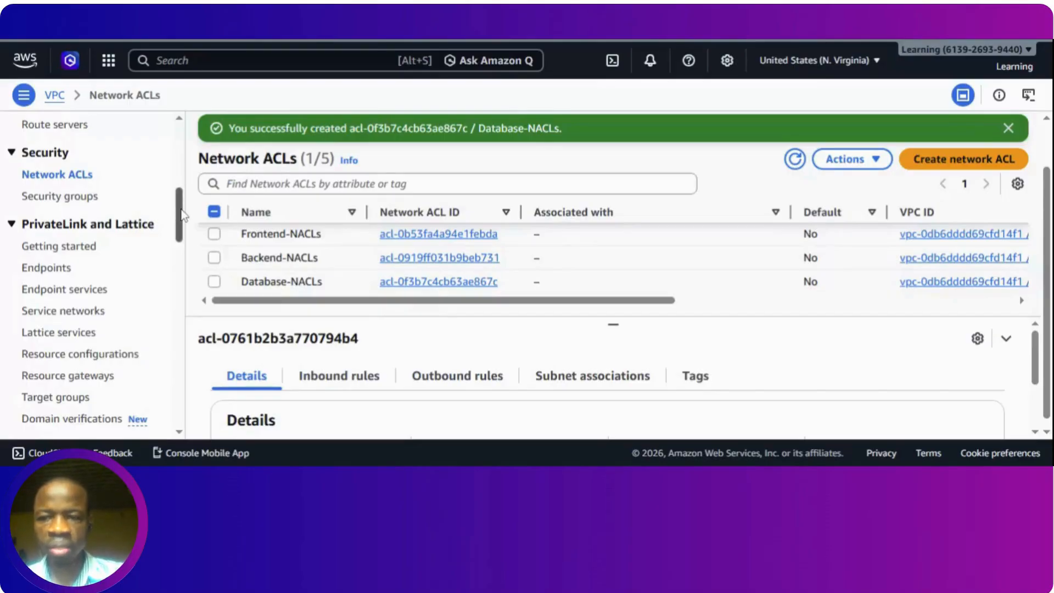
Open the network ACL association of frontend-subnet for editing.
{"action": "left_click_drag", "start_coordinate": [181, 216], "coordinate": [183, 160]}
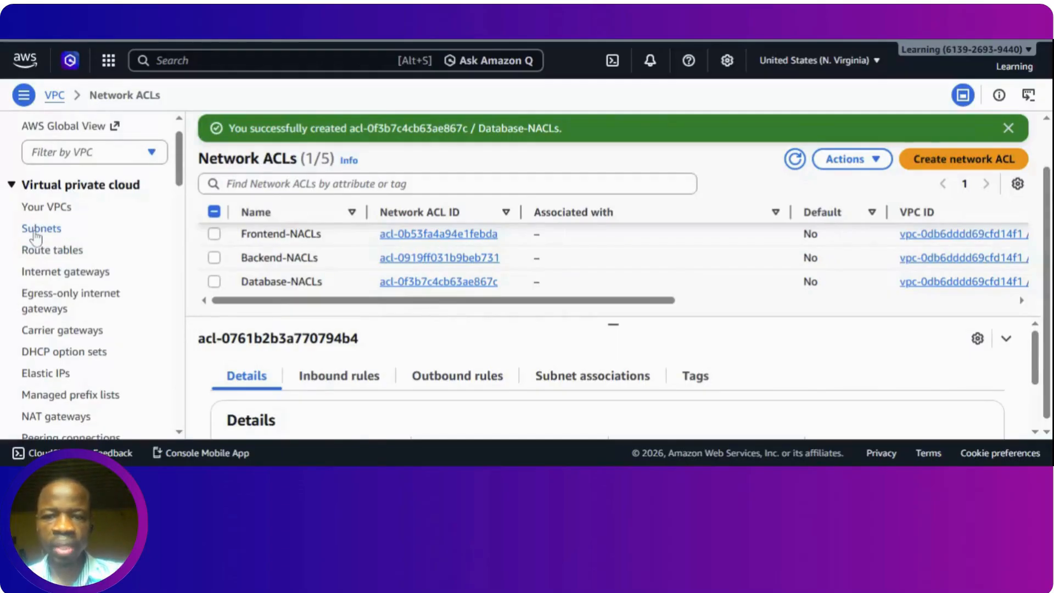
{"action": "left_click", "coordinate": [36, 229]}
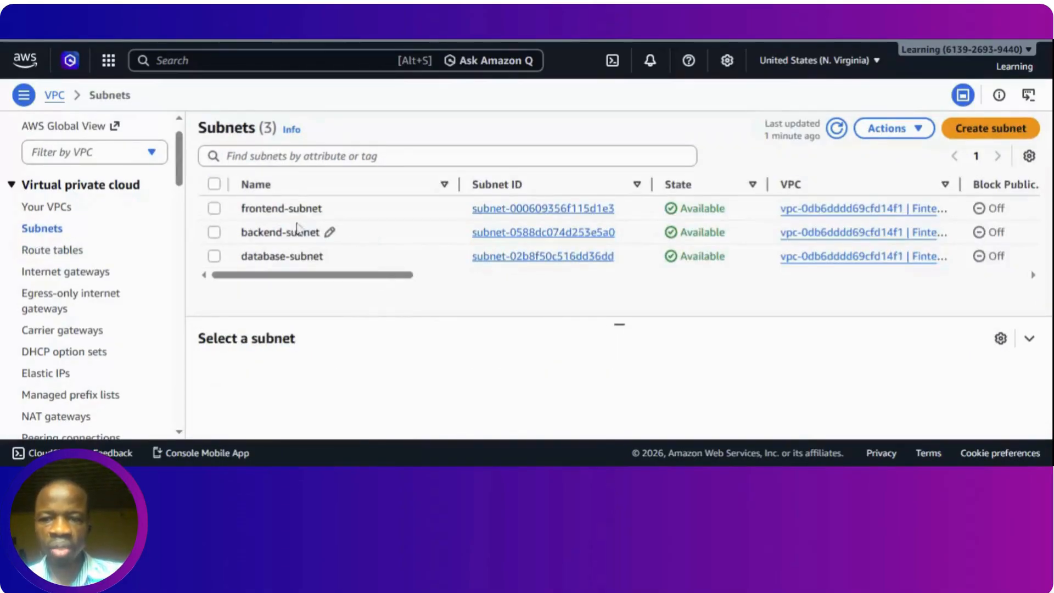
{"action": "left_click", "coordinate": [214, 208]}
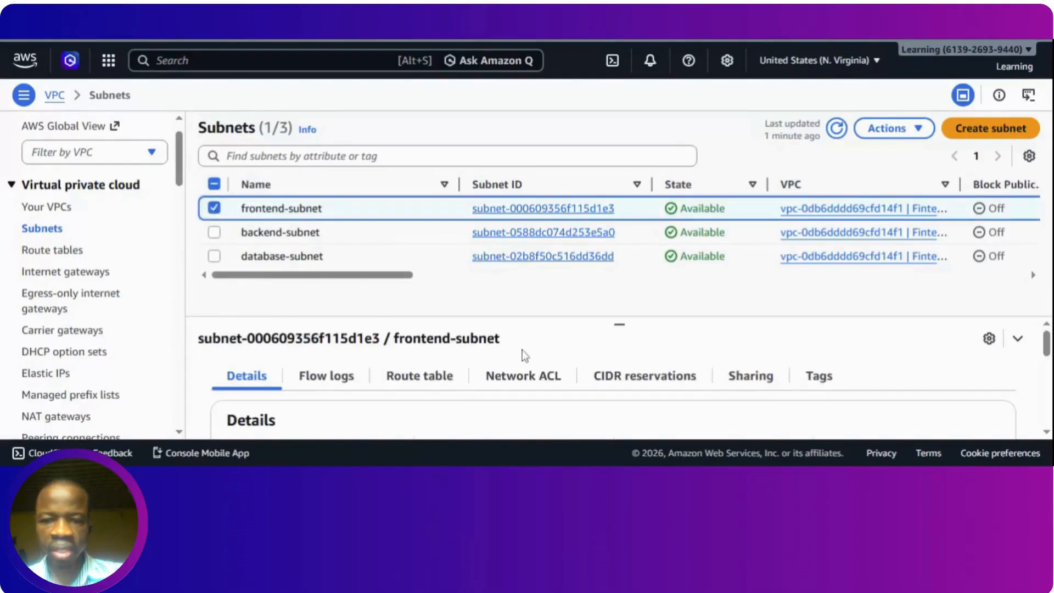
{"action": "left_click", "coordinate": [527, 379]}
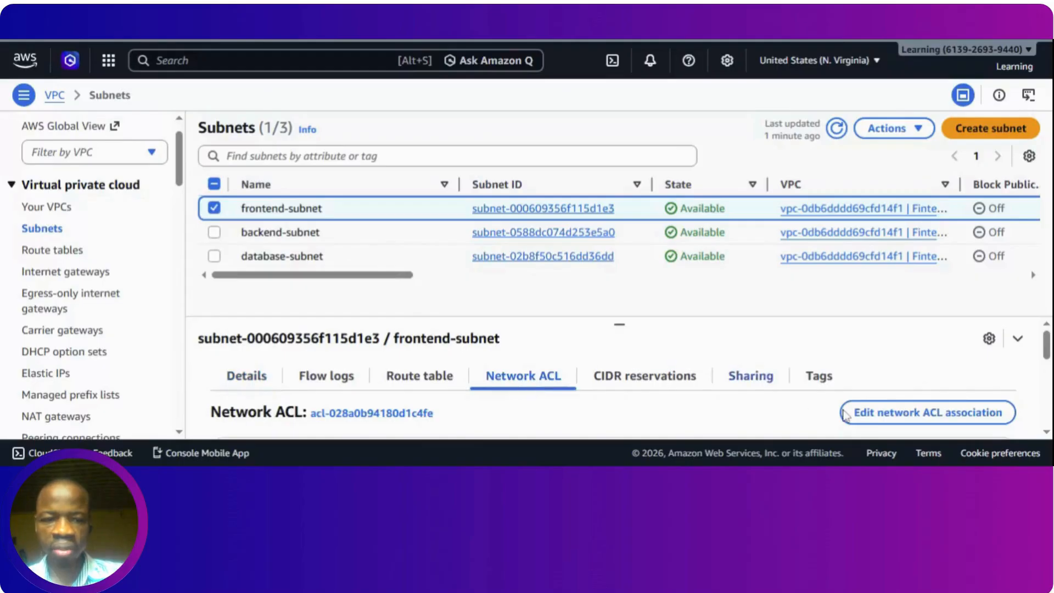
{"action": "left_click", "coordinate": [892, 417]}
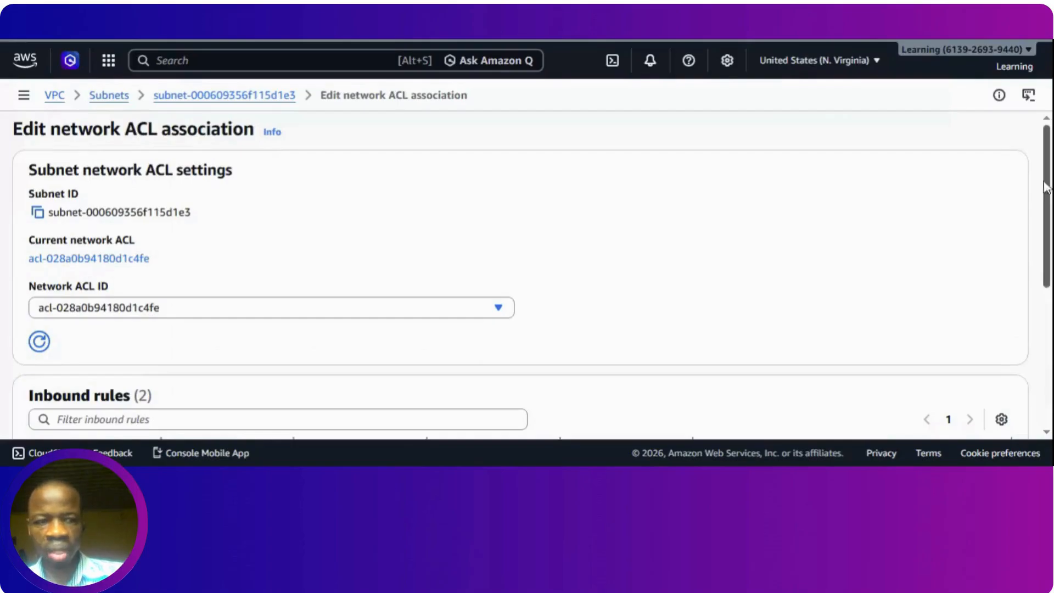
Review the inbound and outbound rules of frontend-subnet's current ACL, then associate the subnet with Frontend-NACLs and save.
{"action": "scroll", "coordinate": [1050, 189], "scroll_direction": "down", "scroll_amount": 1}
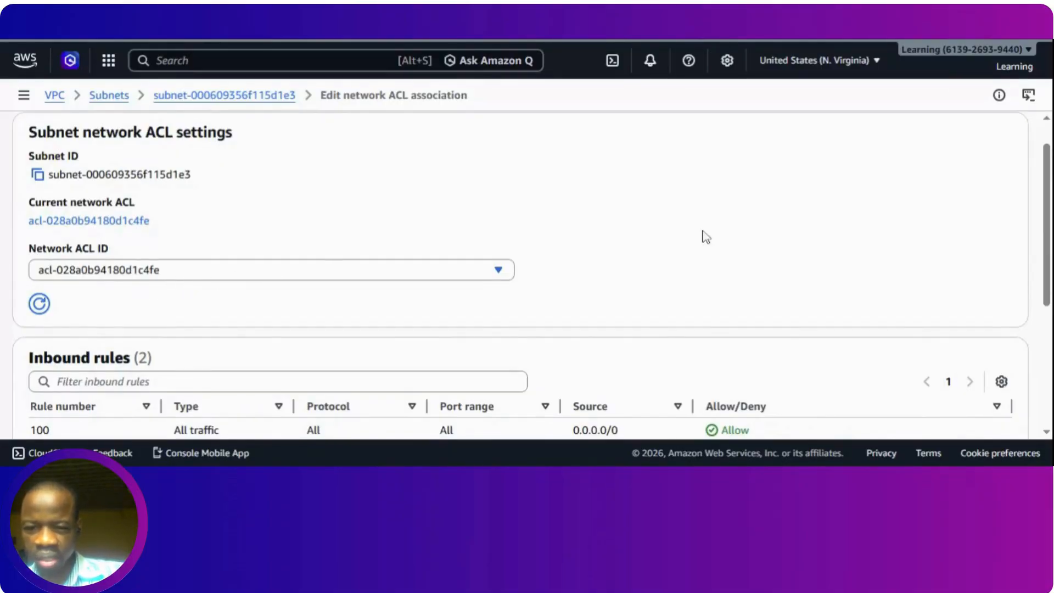
{"action": "scroll", "coordinate": [1051, 184], "scroll_direction": "down", "scroll_amount": 5}
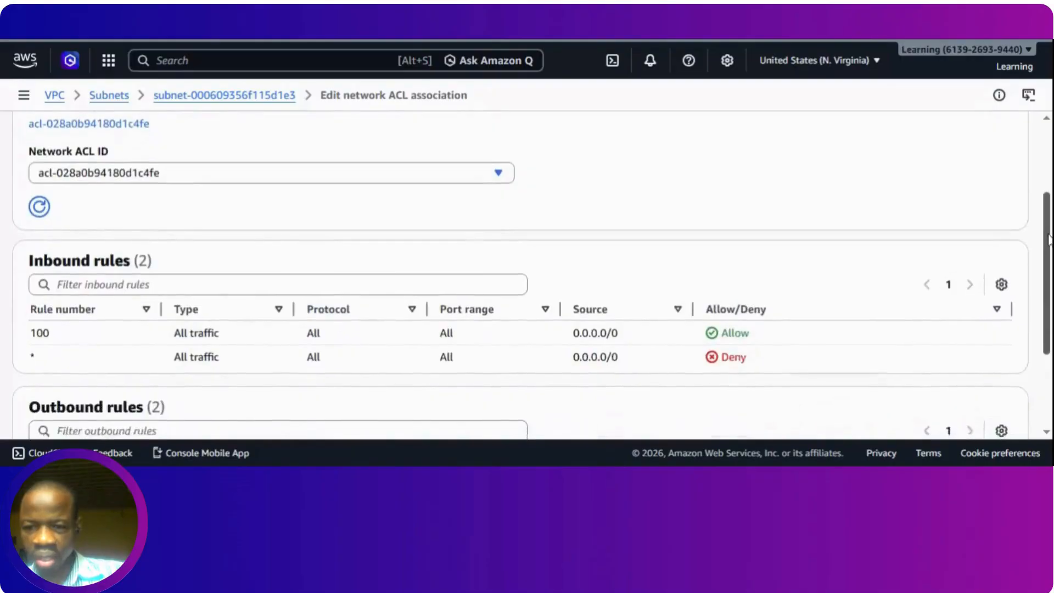
{"action": "left_click_drag", "start_coordinate": [1050, 299], "coordinate": [1050, 144]}
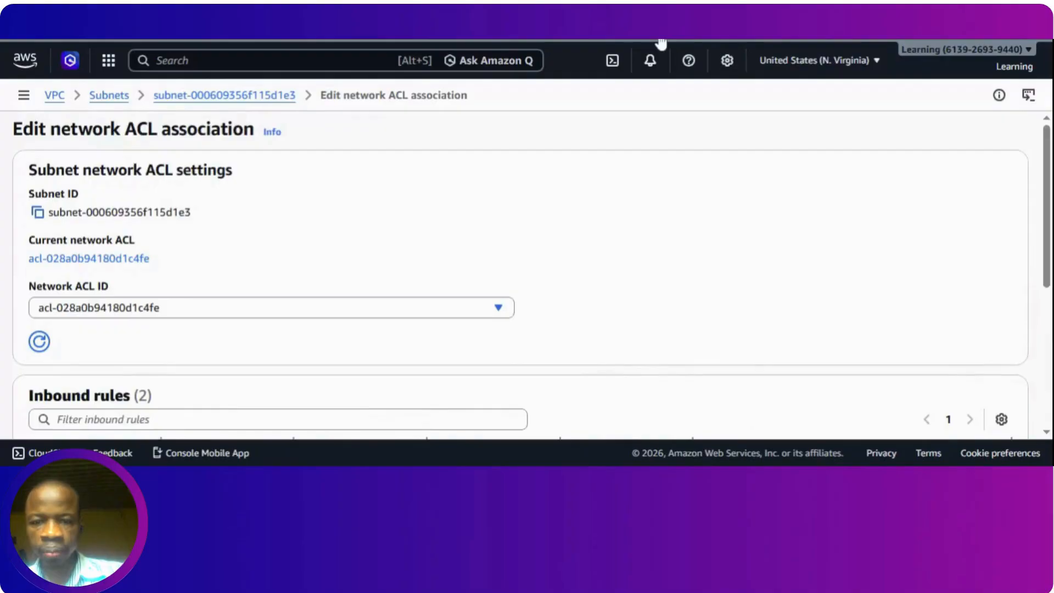
{"action": "scroll", "coordinate": [310, 209], "scroll_direction": "down", "scroll_amount": 1}
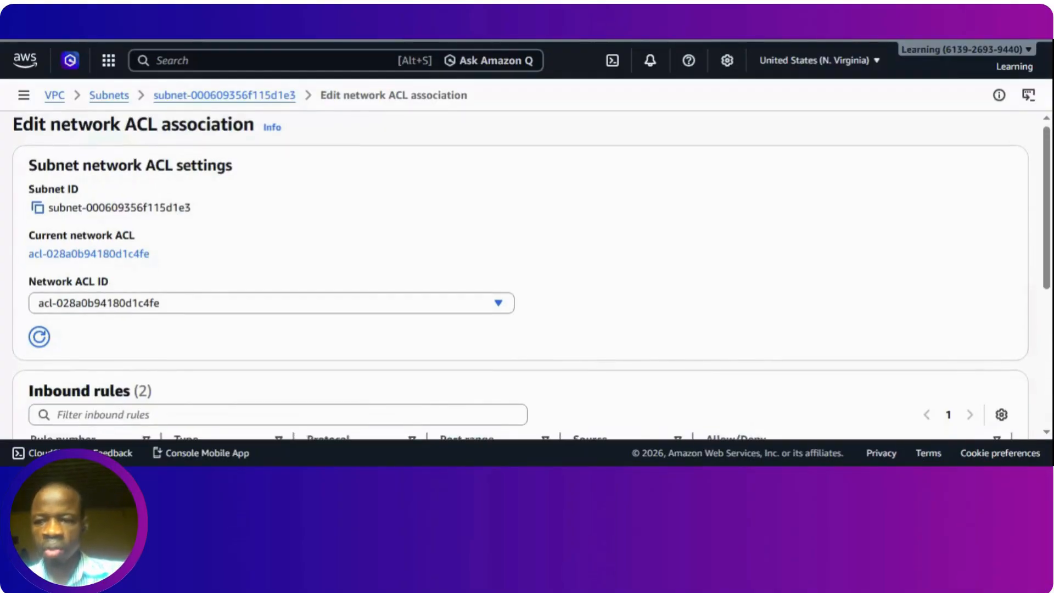
{"action": "left_click", "coordinate": [129, 303]}
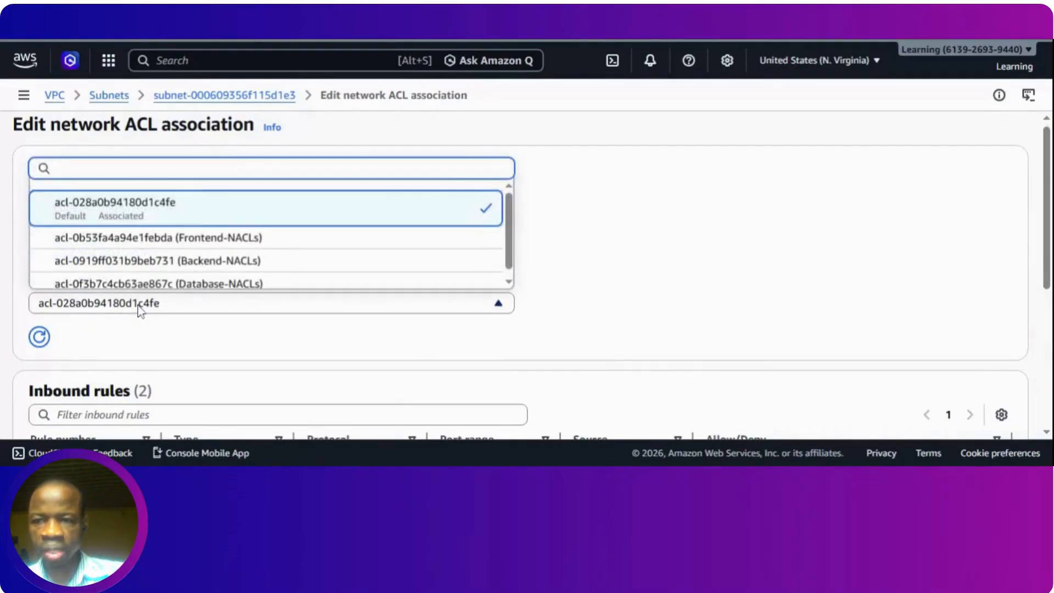
{"action": "left_click", "coordinate": [235, 240]}
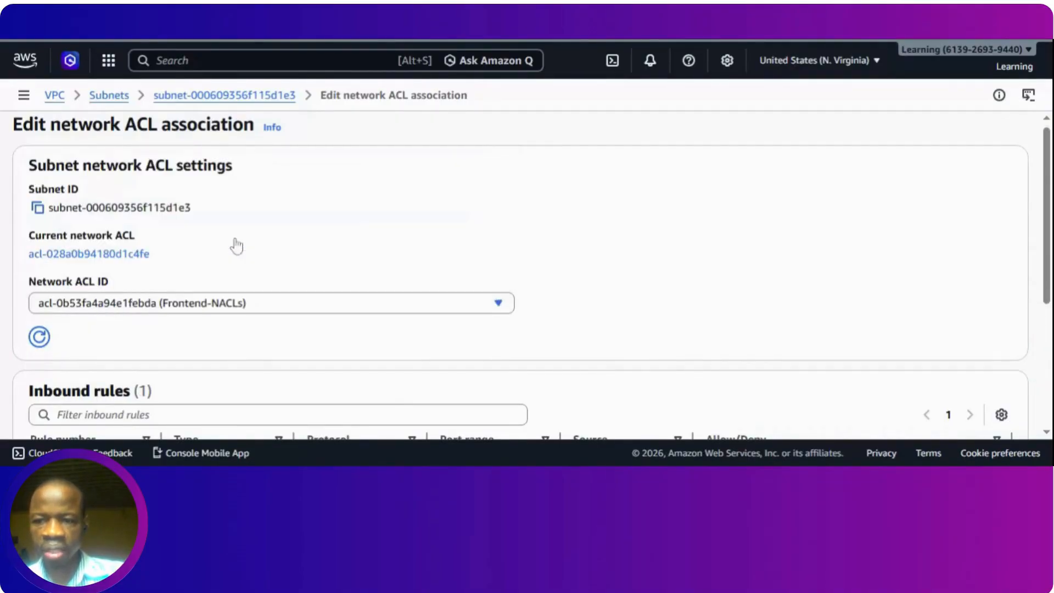
{"action": "left_click_drag", "start_coordinate": [1047, 173], "coordinate": [1048, 299]}
{"action": "left_click", "coordinate": [1000, 412]}
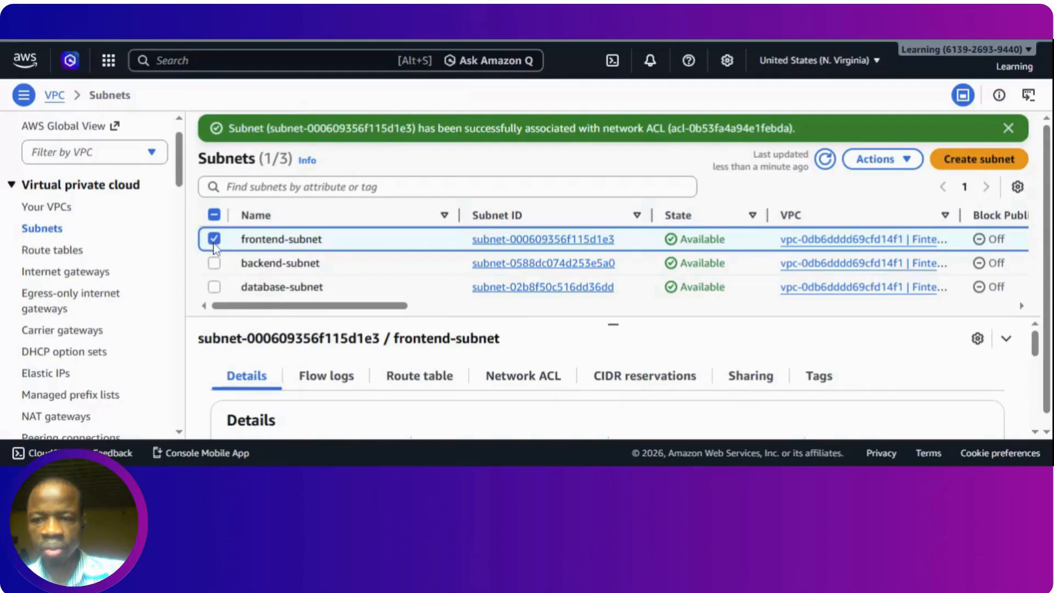
Select only backend-subnet and open its network ACL association for editing.
{"action": "left_click", "coordinate": [214, 240]}
{"action": "left_click", "coordinate": [214, 264]}
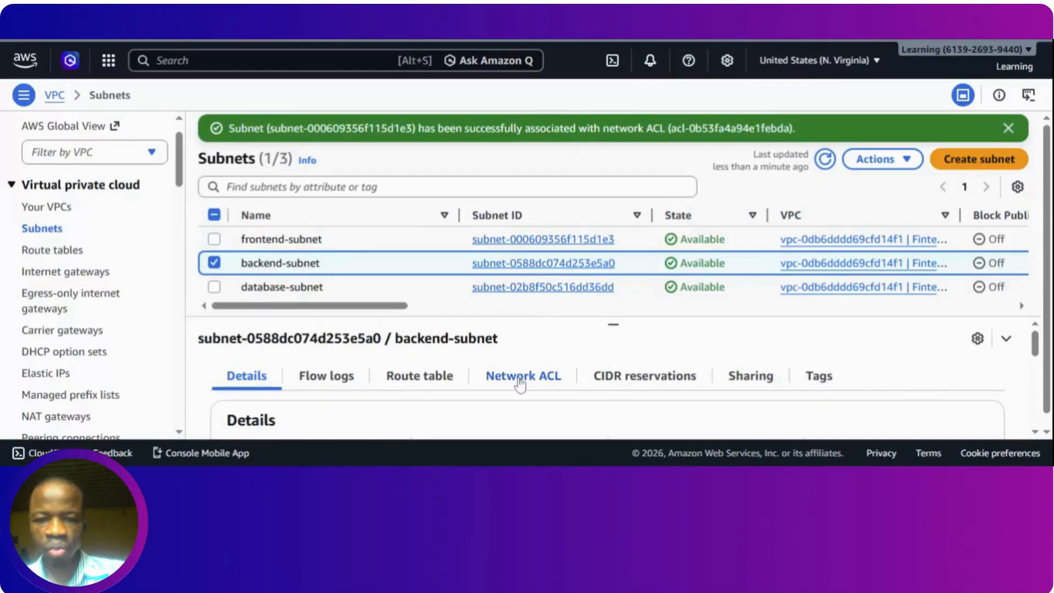
{"action": "left_click", "coordinate": [520, 381]}
{"action": "left_click", "coordinate": [890, 412]}
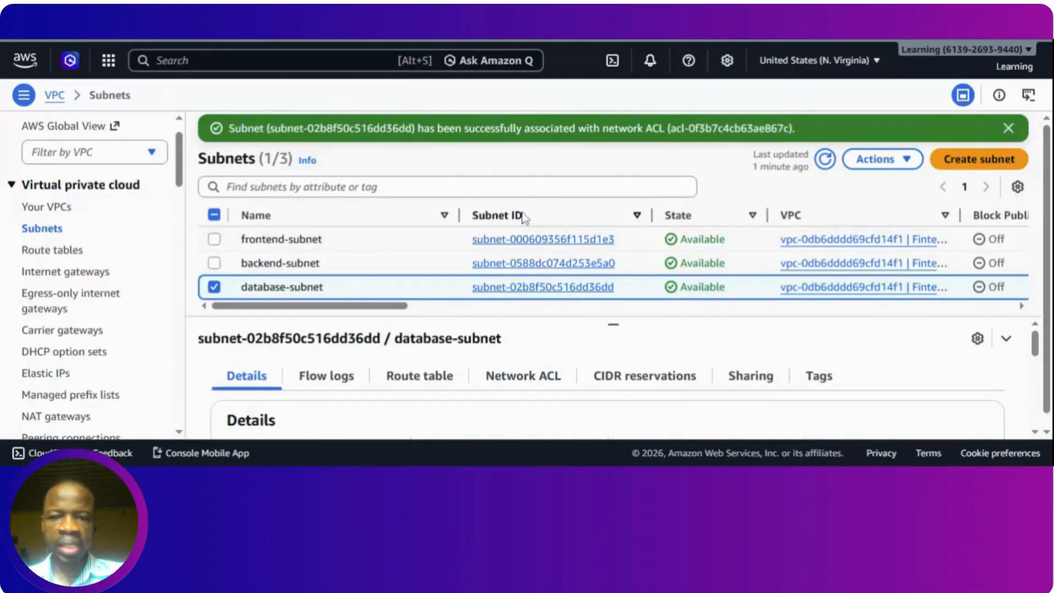
Check which network ACL is assigned to each of the three subnets, and open the list of security groups.
{"action": "left_click_drag", "start_coordinate": [363, 305], "coordinate": [769, 290]}
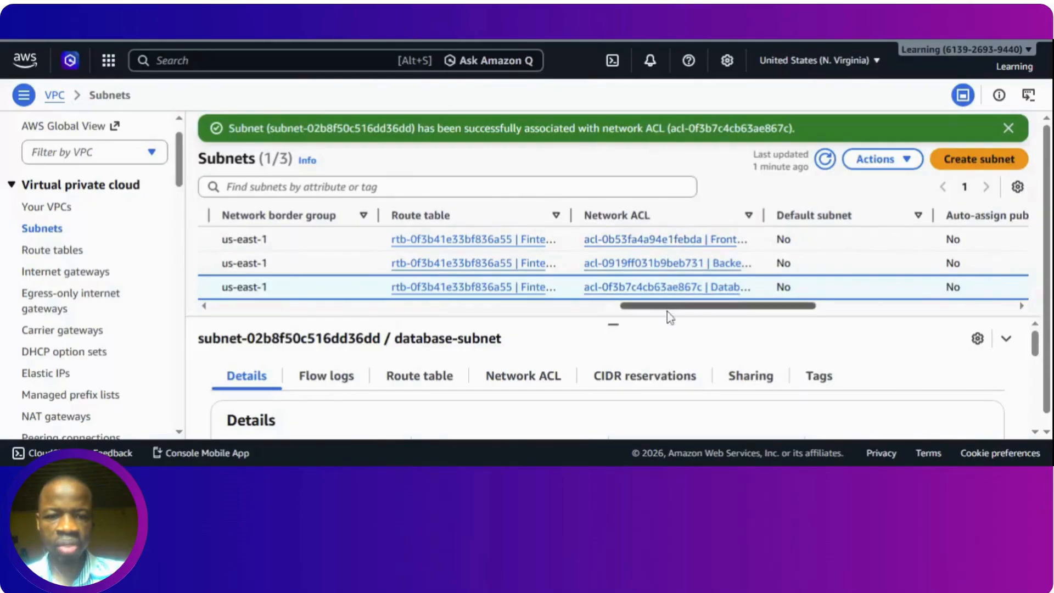
{"action": "left_click_drag", "start_coordinate": [671, 309], "coordinate": [242, 323]}
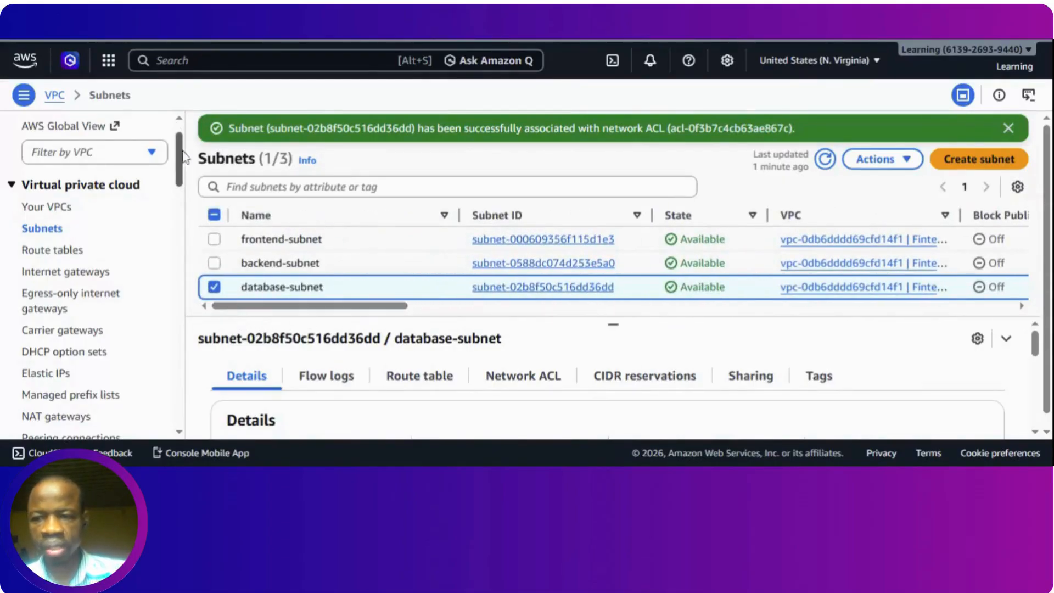
{"action": "left_click_drag", "start_coordinate": [182, 158], "coordinate": [169, 215]}
{"action": "left_click", "coordinate": [57, 207]}
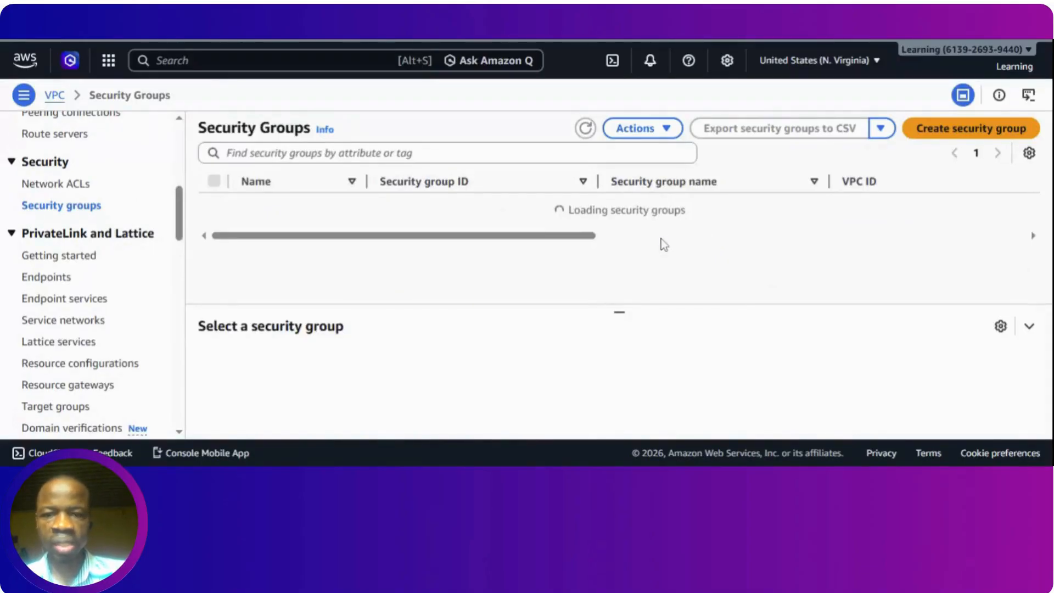
Try to delete the default security group of Fintech-VPC.
{"action": "left_click", "coordinate": [214, 206]}
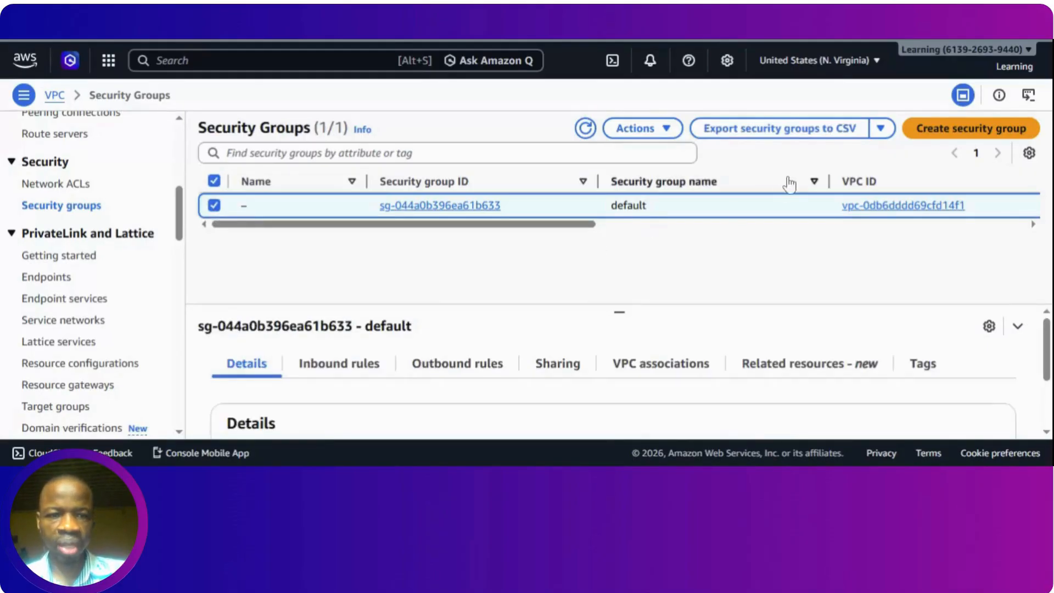
{"action": "left_click", "coordinate": [666, 130]}
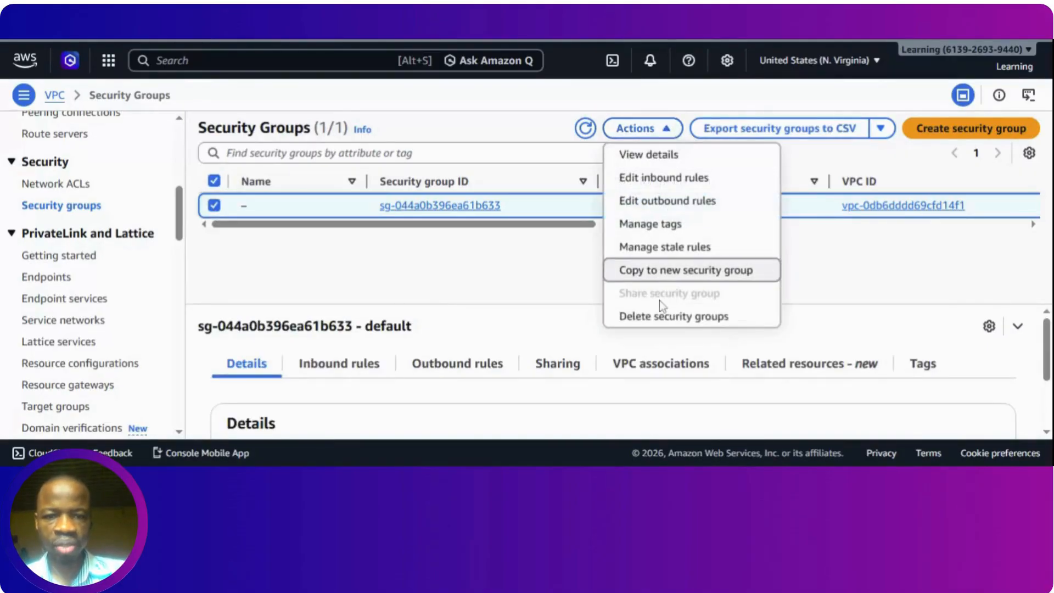
{"action": "left_click", "coordinate": [657, 323]}
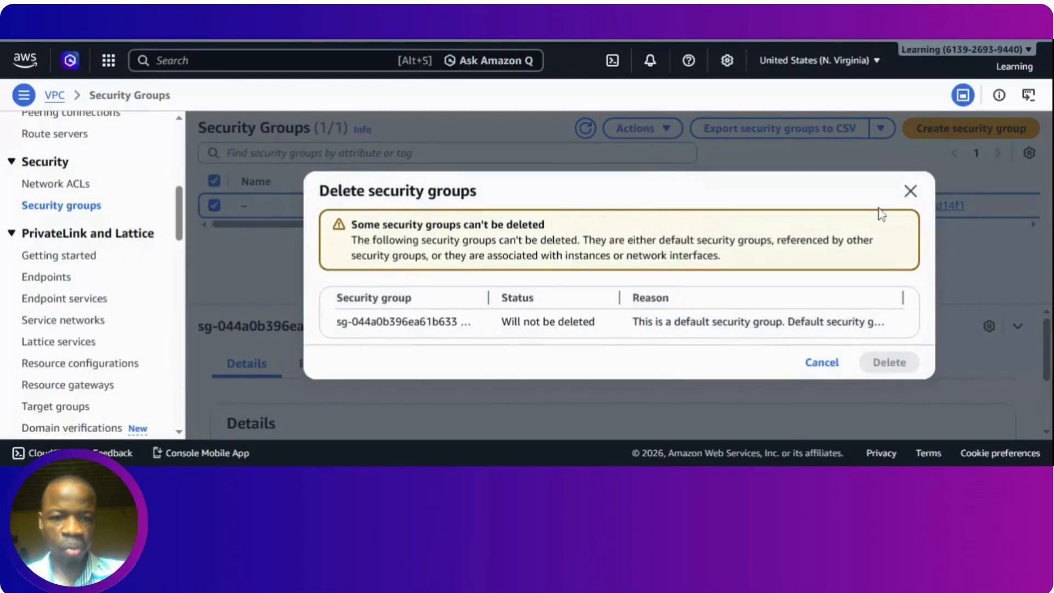
{"action": "left_click", "coordinate": [910, 191]}
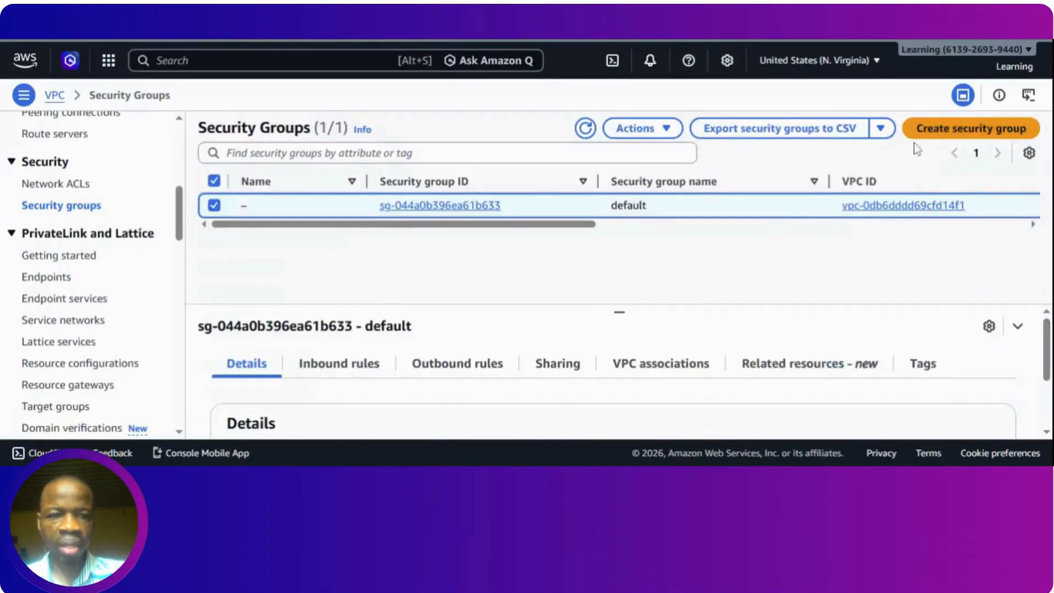
{"action": "left_click", "coordinate": [214, 204]}
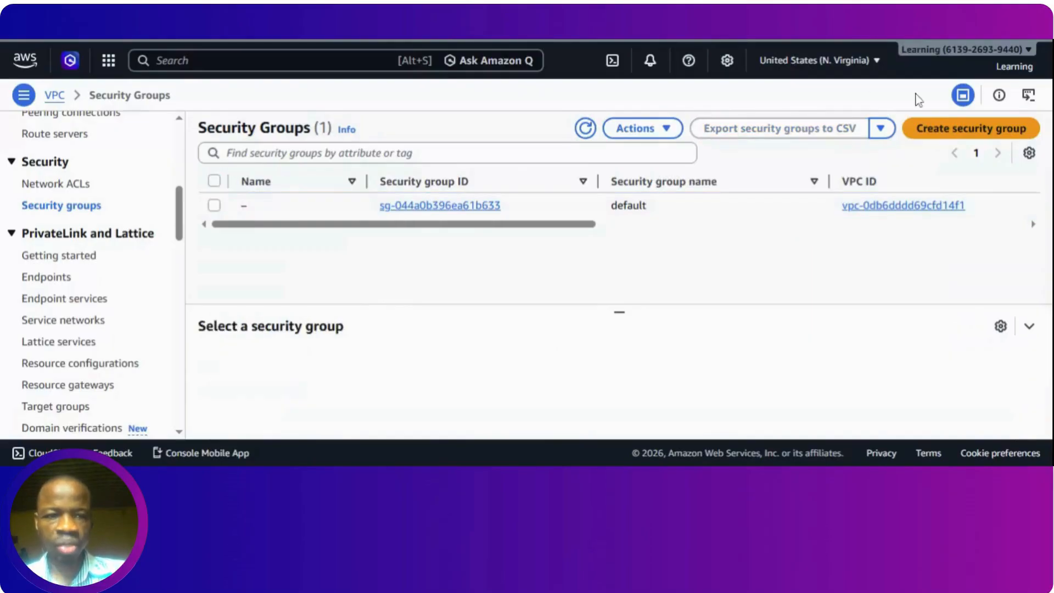
Start a new security group named Frontend-SG with the description "Frontend security group" in Fintech-VPC.
{"action": "left_click", "coordinate": [934, 131]}
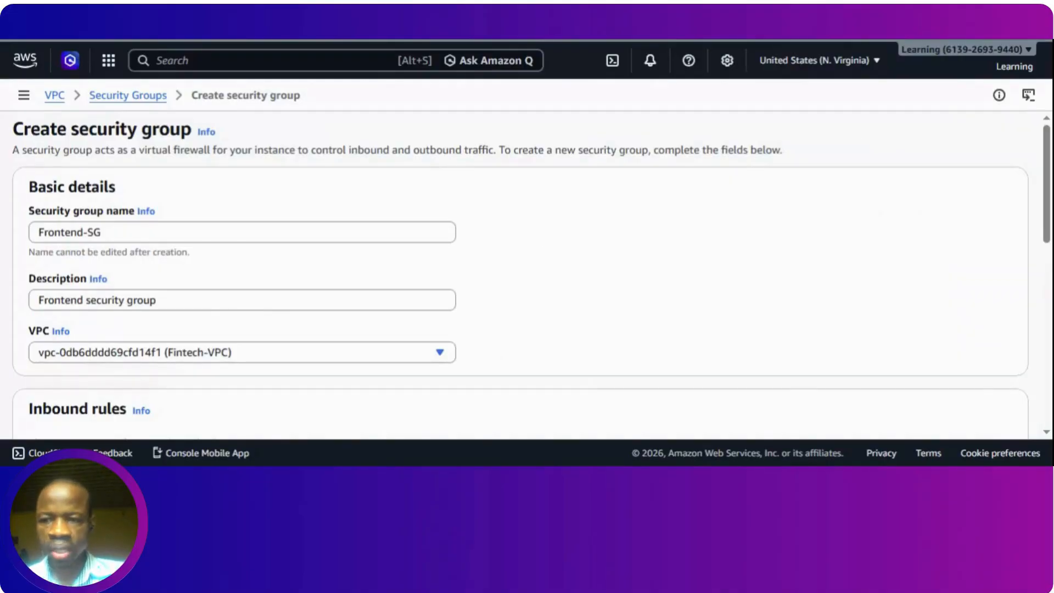
{"action": "left_click", "coordinate": [168, 233]}
{"action": "left_click", "coordinate": [168, 300]}
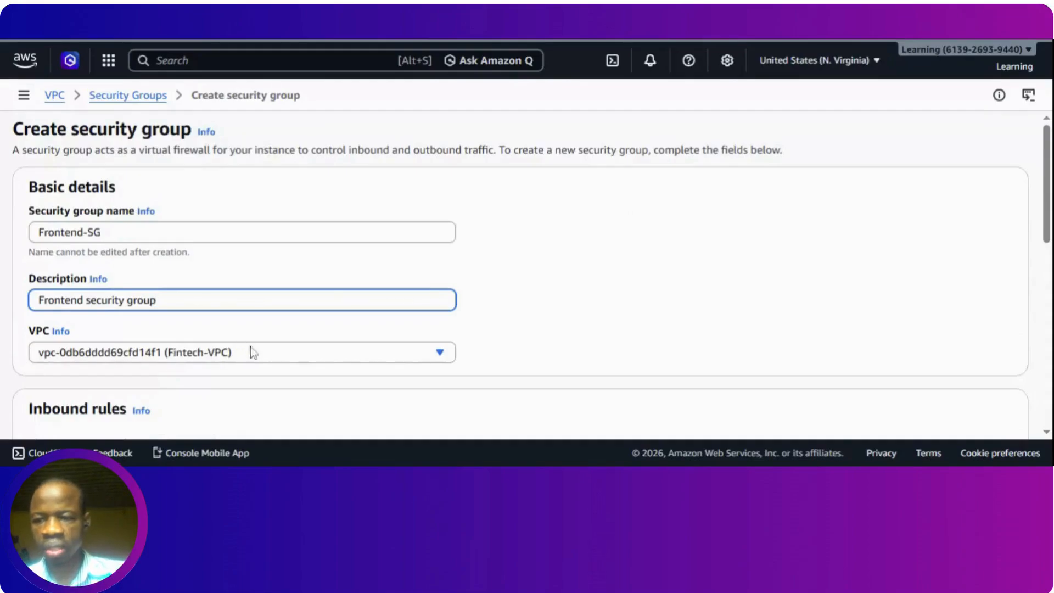
{"action": "left_click", "coordinate": [268, 357]}
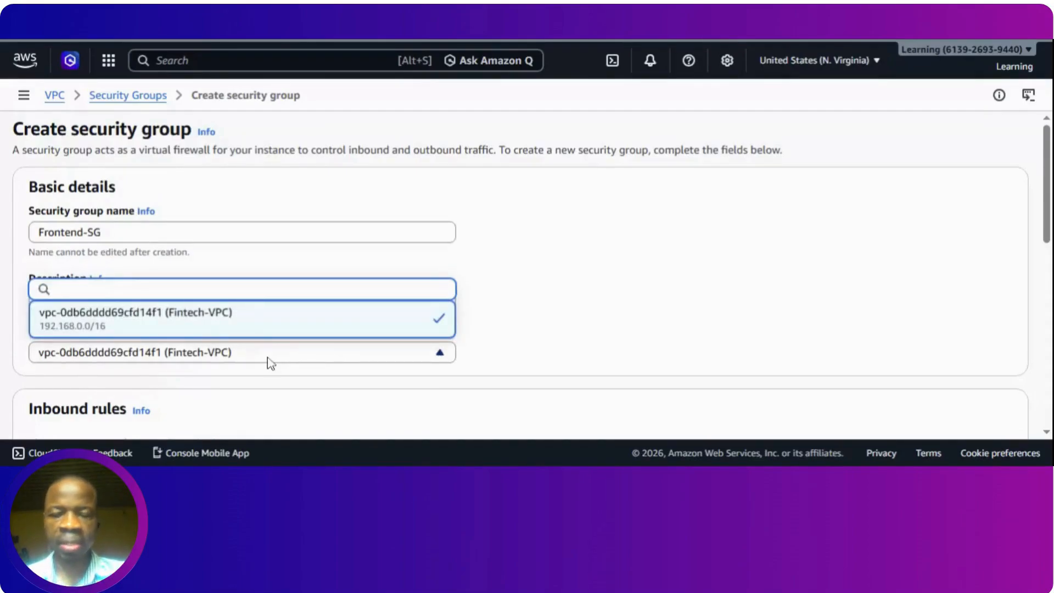
{"action": "left_click", "coordinate": [647, 323]}
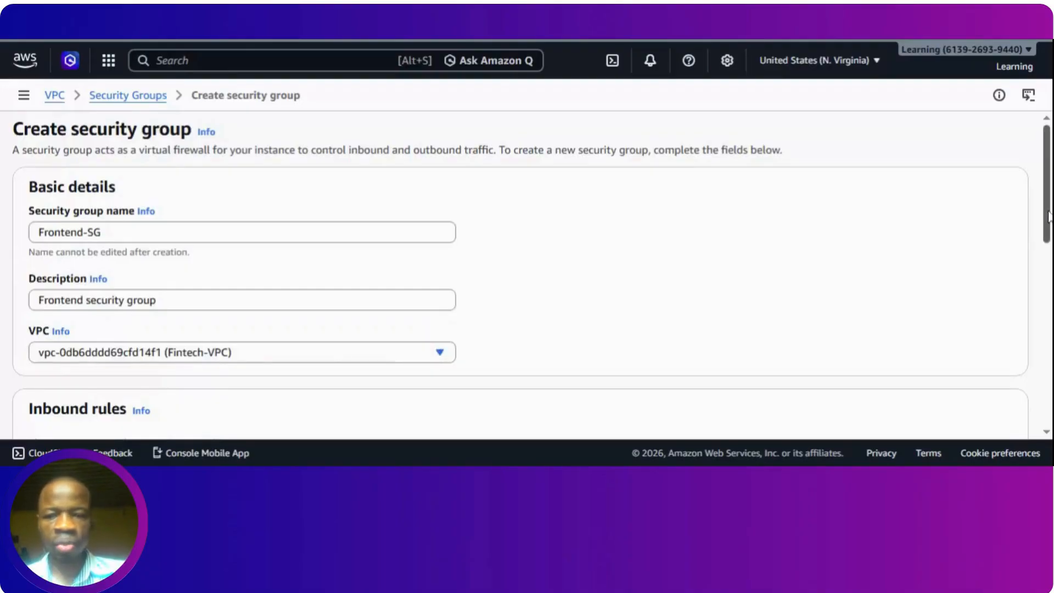
Keep the all-traffic outbound rule to 0.0.0.0/0, tag the group with name set to Frontend-SG, and create the security group.
{"action": "left_click_drag", "start_coordinate": [1049, 217], "coordinate": [1048, 348]}
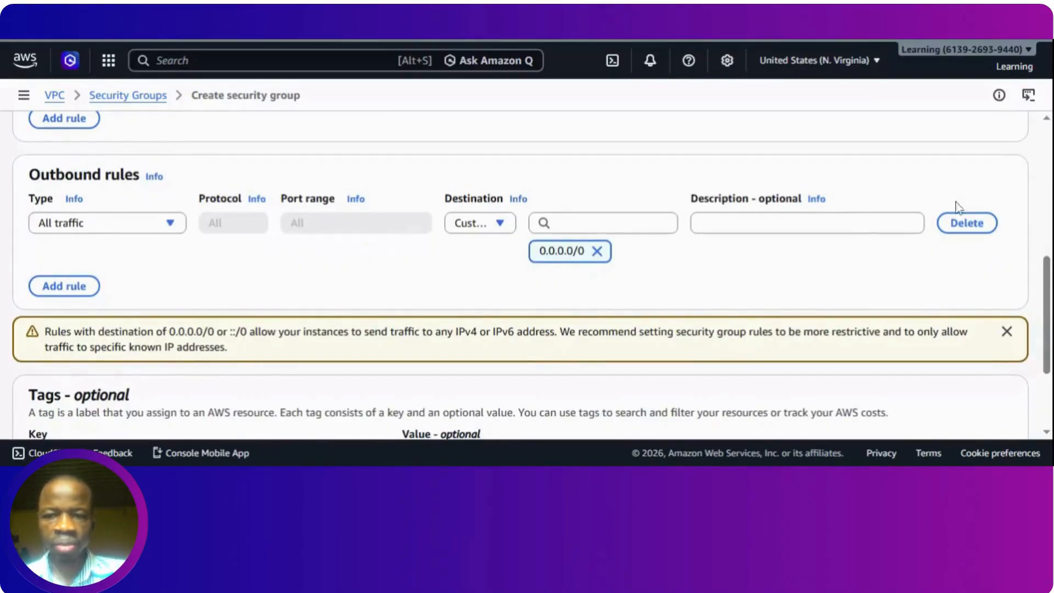
{"action": "scroll", "coordinate": [507, 395], "scroll_direction": "down", "scroll_amount": 3}
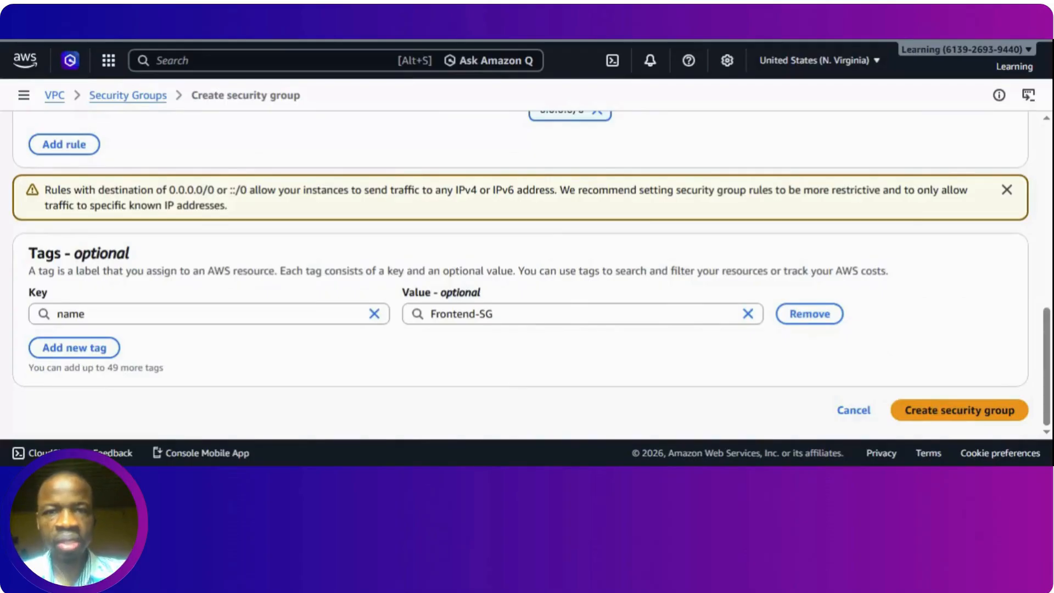
{"action": "left_click", "coordinate": [962, 412]}
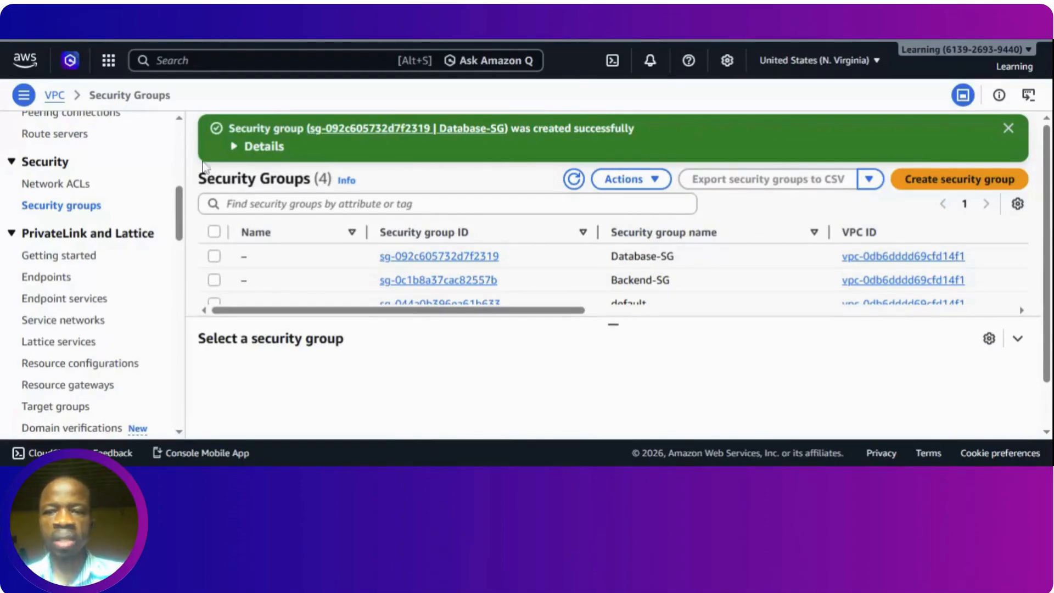
Enable DNS hostnames in the VPC settings of Fintech-VPC and save the change.
{"action": "left_click_drag", "start_coordinate": [180, 202], "coordinate": [180, 138]}
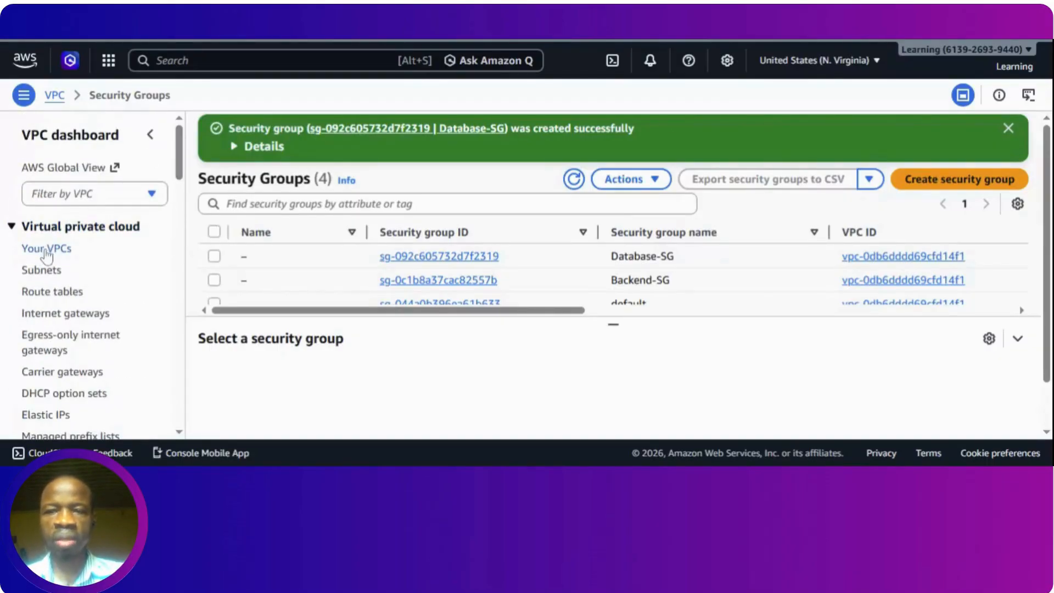
{"action": "left_click", "coordinate": [48, 250]}
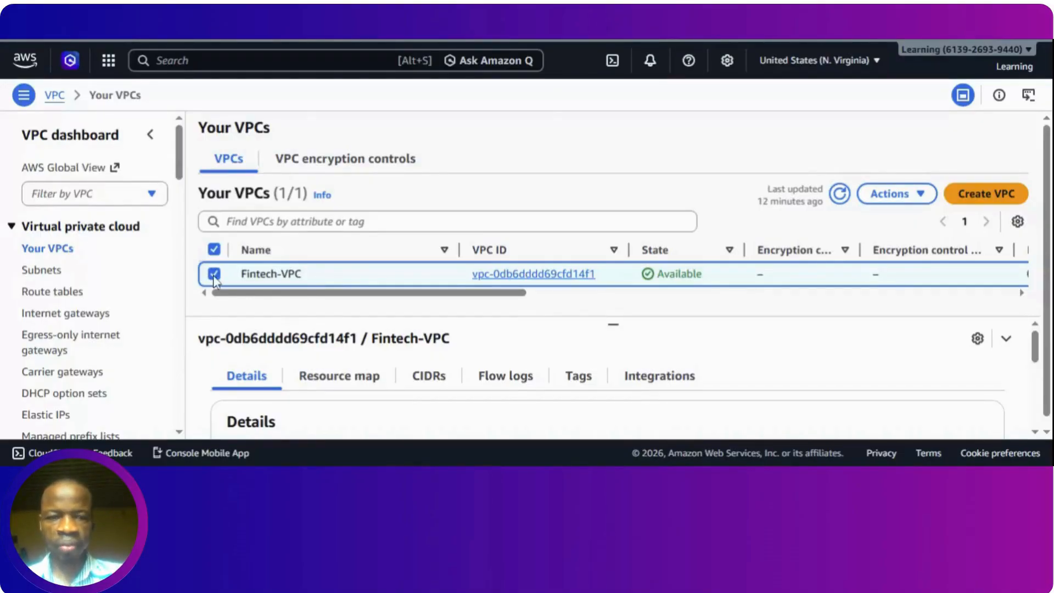
{"action": "left_click", "coordinate": [919, 194]}
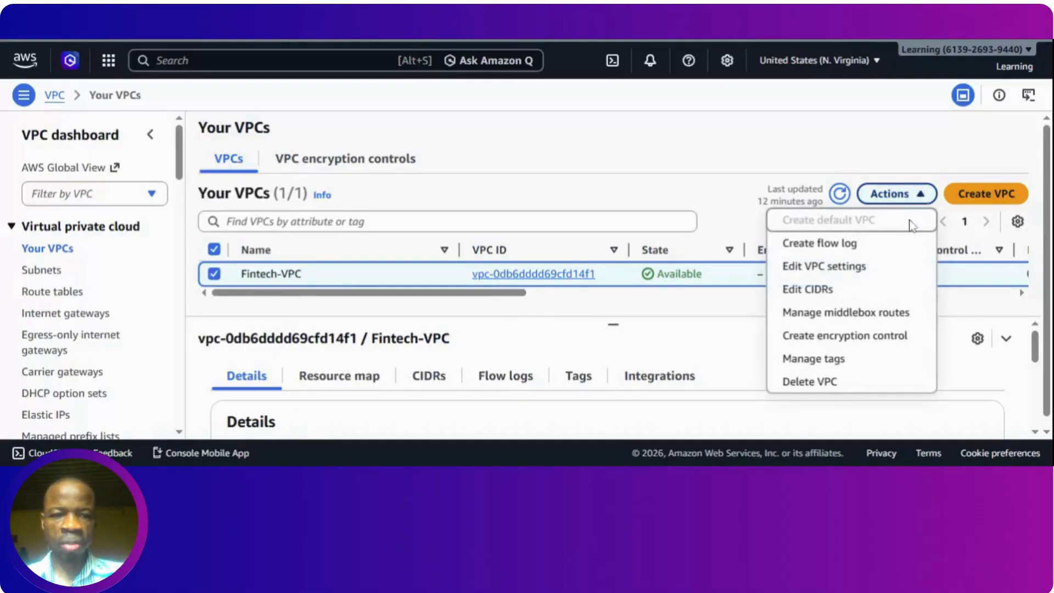
{"action": "left_click", "coordinate": [857, 271]}
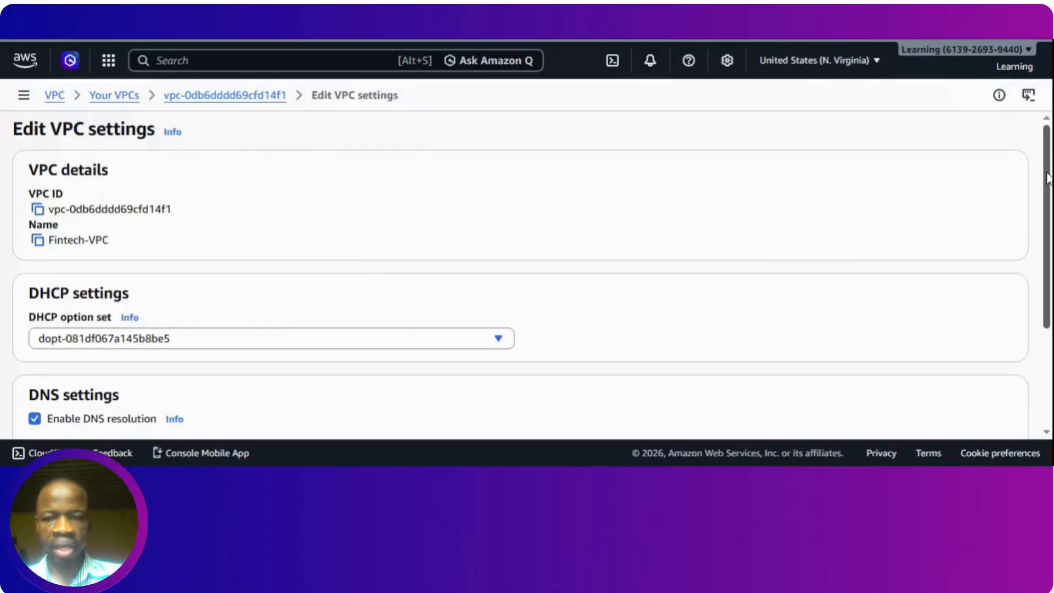
{"action": "left_click_drag", "start_coordinate": [1045, 178], "coordinate": [1045, 275]}
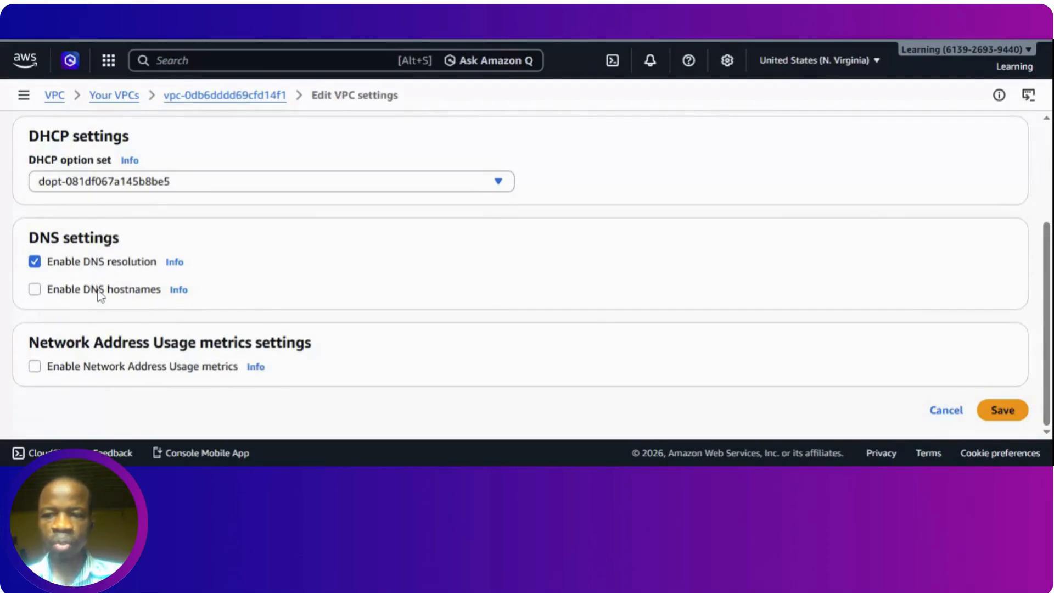
{"action": "left_click", "coordinate": [35, 290]}
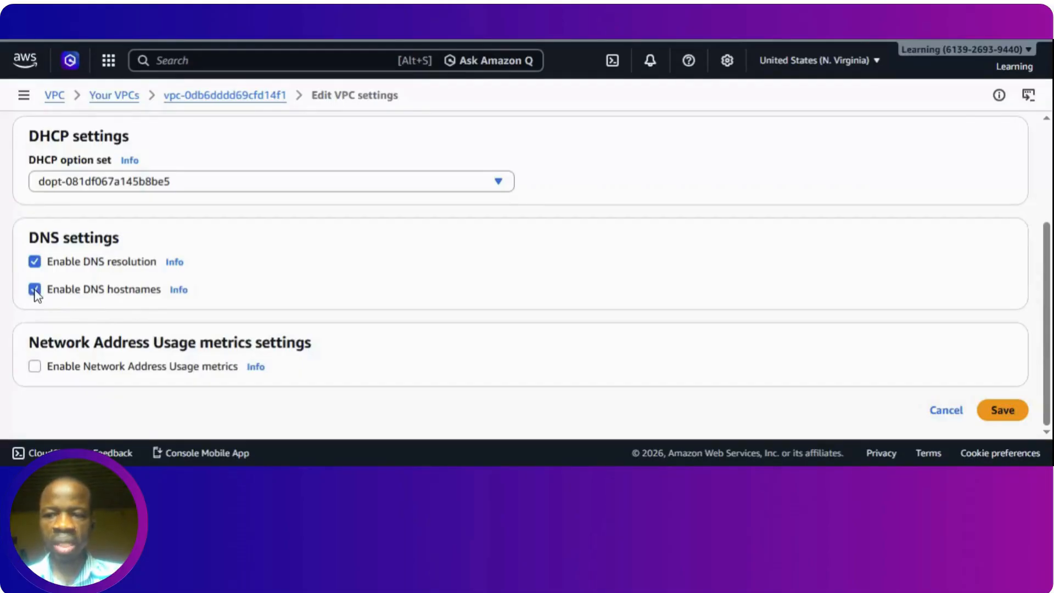
{"action": "left_click", "coordinate": [997, 418]}
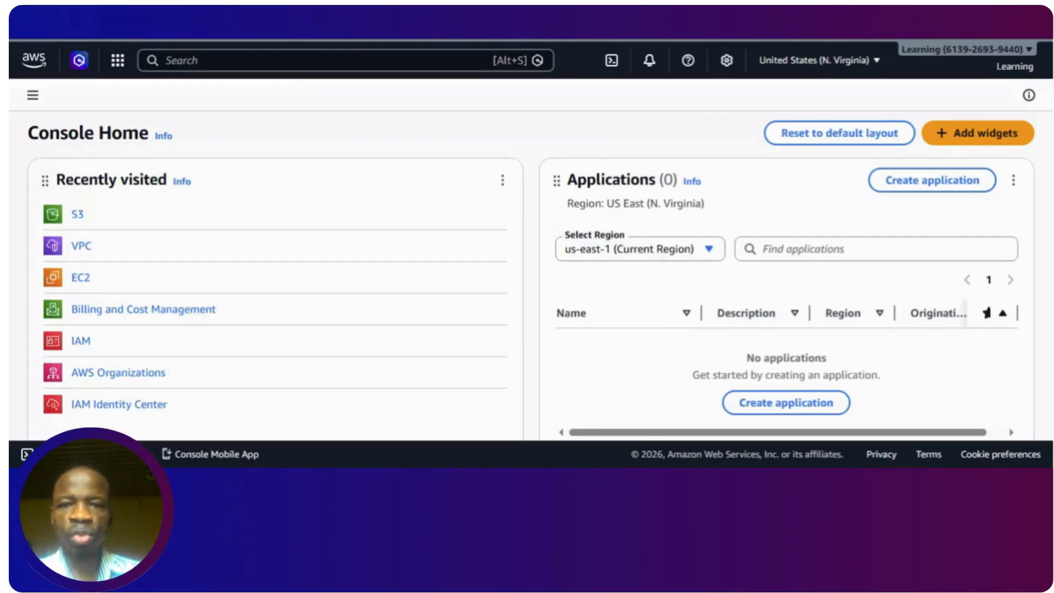
Find the EC2 service and start launching a new instance from its dashboard.
{"action": "left_click", "coordinate": [365, 61]}
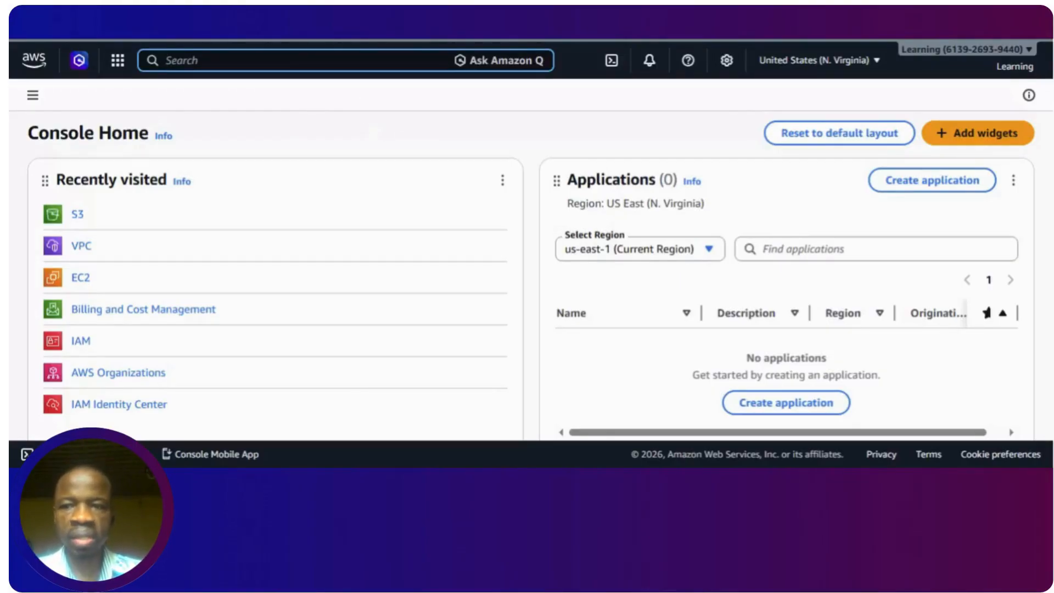
{"action": "type", "text": "ec2"}
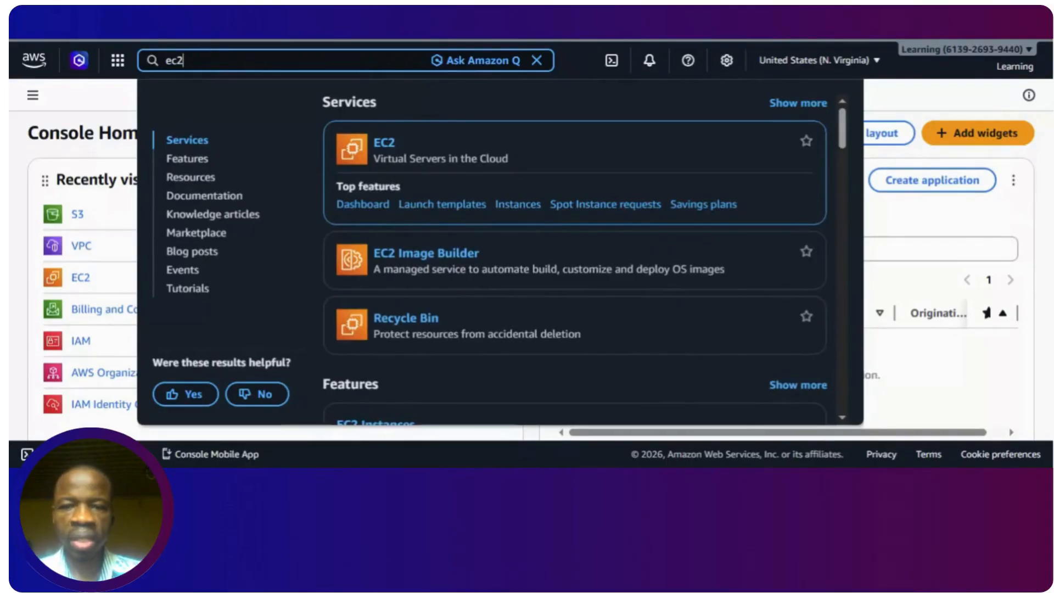
{"action": "left_click", "coordinate": [385, 147]}
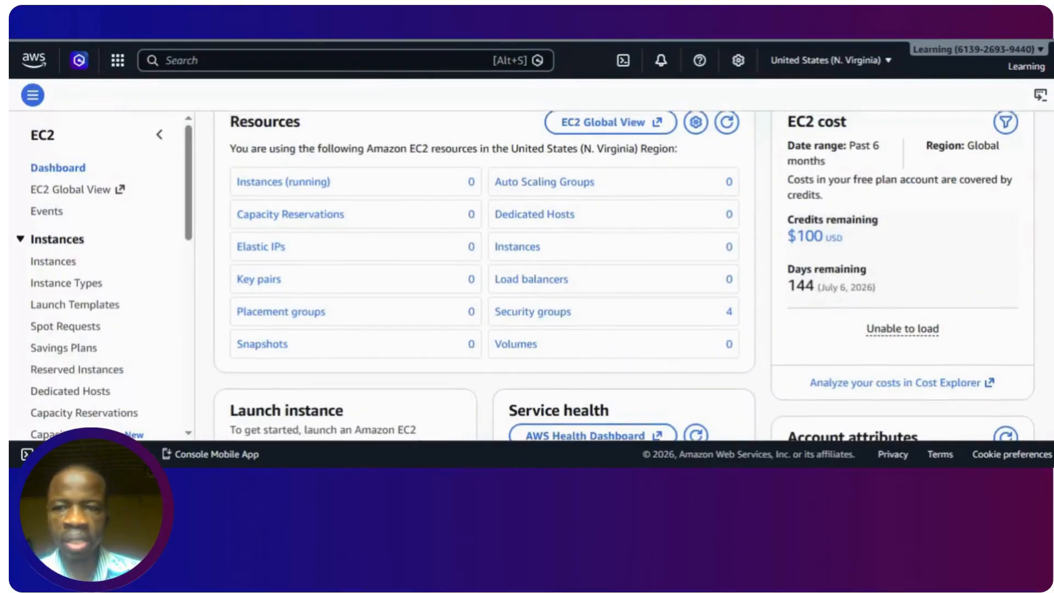
{"action": "scroll", "coordinate": [624, 276], "scroll_direction": "down", "scroll_amount": 2}
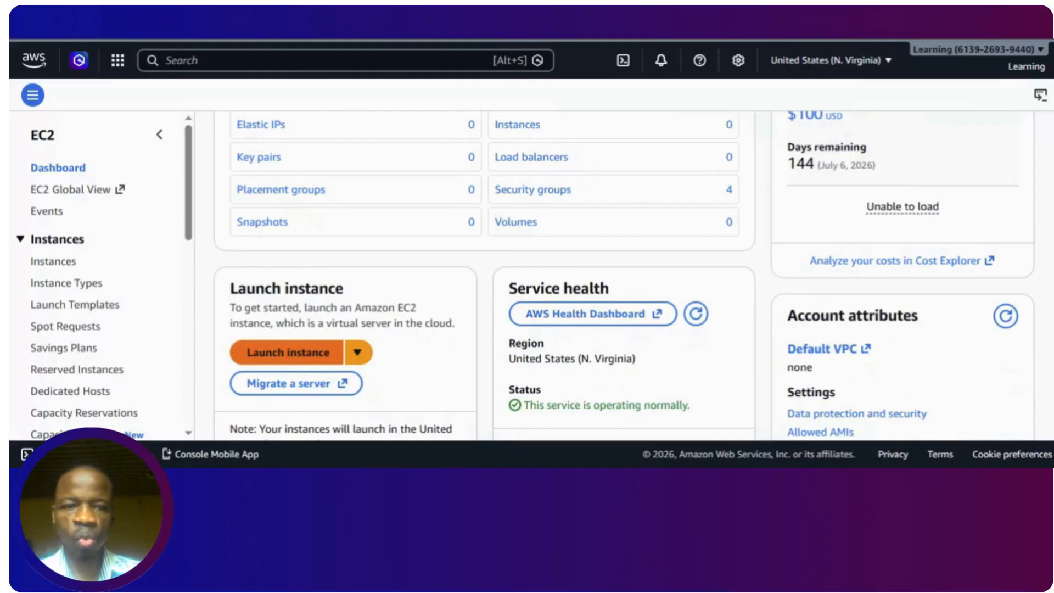
{"action": "left_click", "coordinate": [288, 353]}
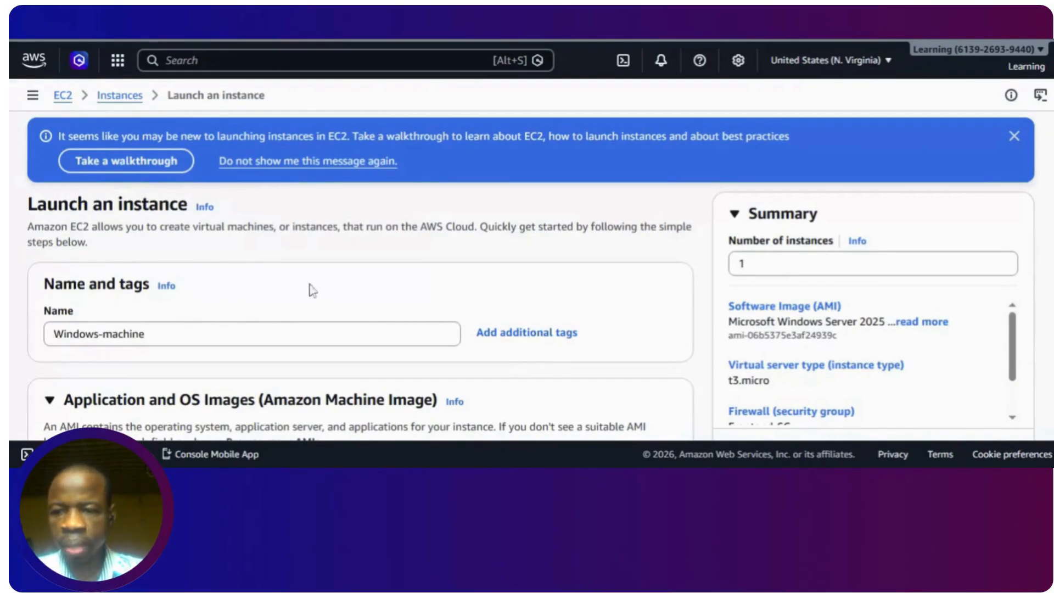
Review the instance's name, Windows image, instance type and key pair, and look at the form for creating a new key pair.
{"action": "scroll", "coordinate": [332, 285], "scroll_direction": "down", "scroll_amount": 5}
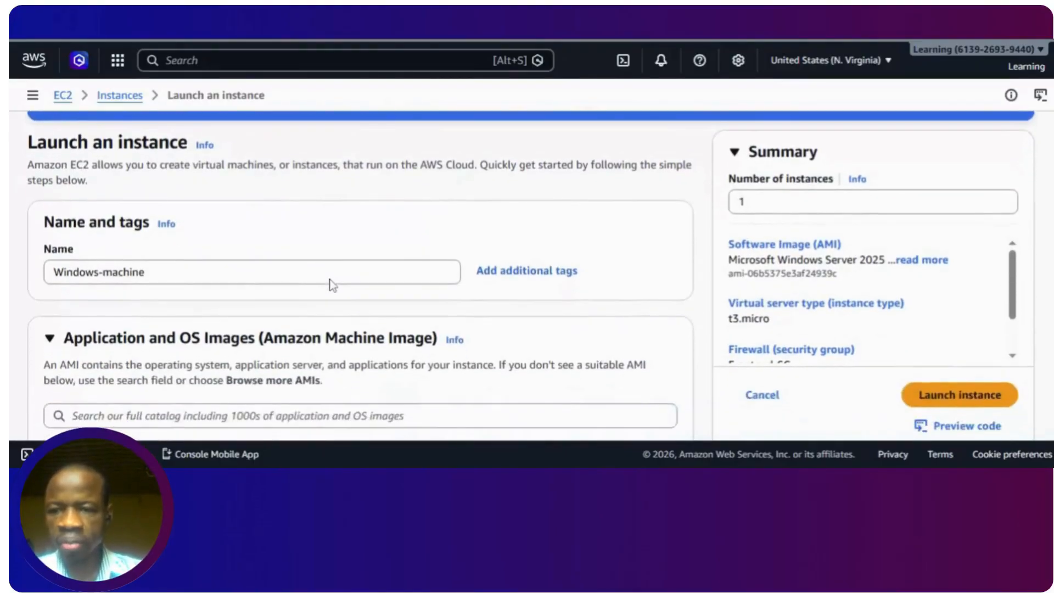
{"action": "scroll", "coordinate": [296, 318], "scroll_direction": "down", "scroll_amount": 2}
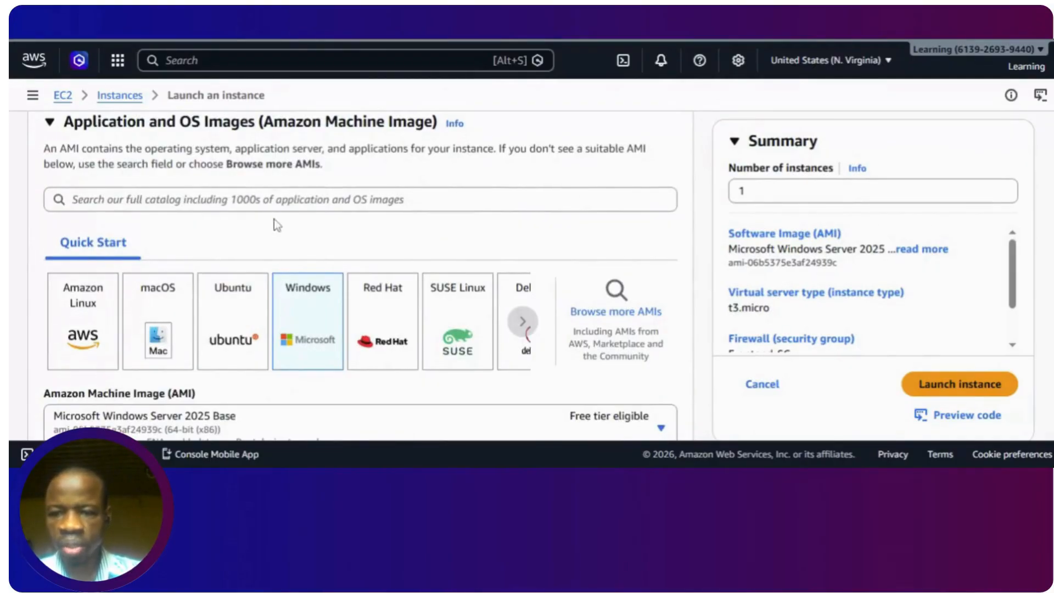
{"action": "scroll", "coordinate": [12, 293], "scroll_direction": "down", "scroll_amount": 3}
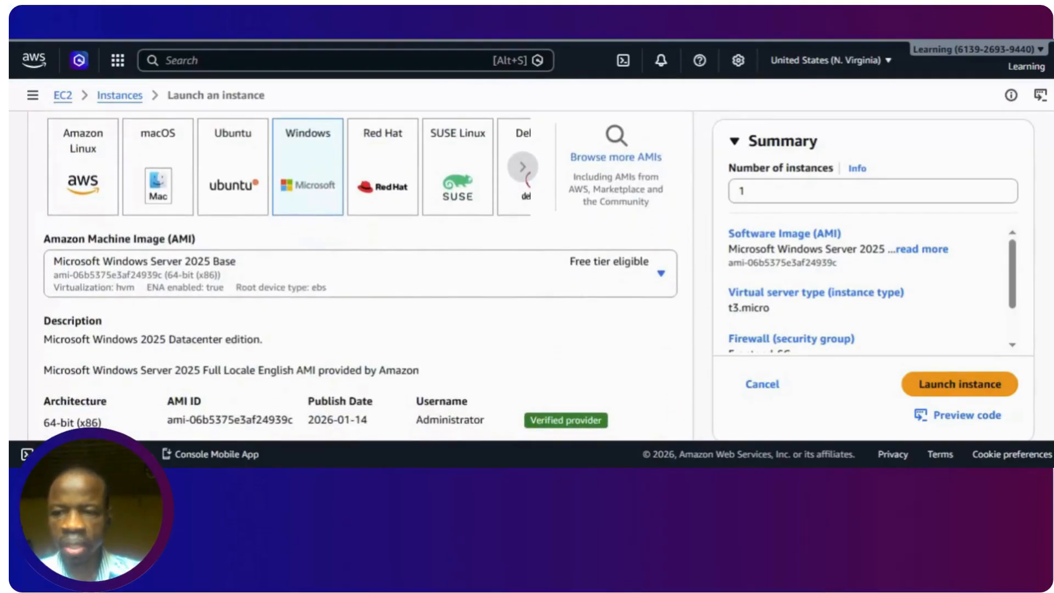
{"action": "scroll", "coordinate": [12, 294], "scroll_direction": "down", "scroll_amount": 1}
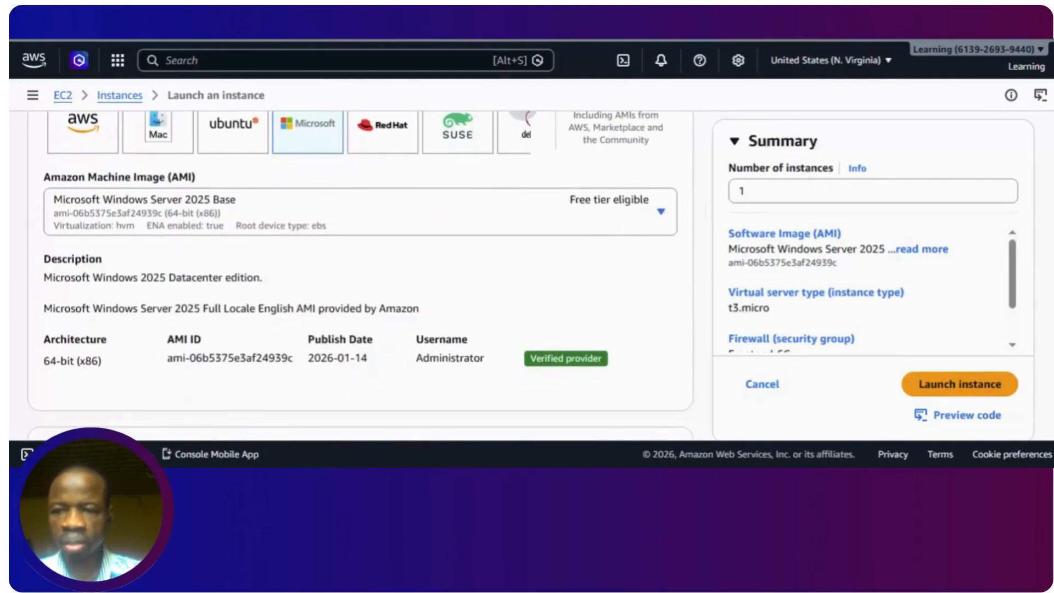
{"action": "scroll", "coordinate": [12, 309], "scroll_direction": "down", "scroll_amount": 1}
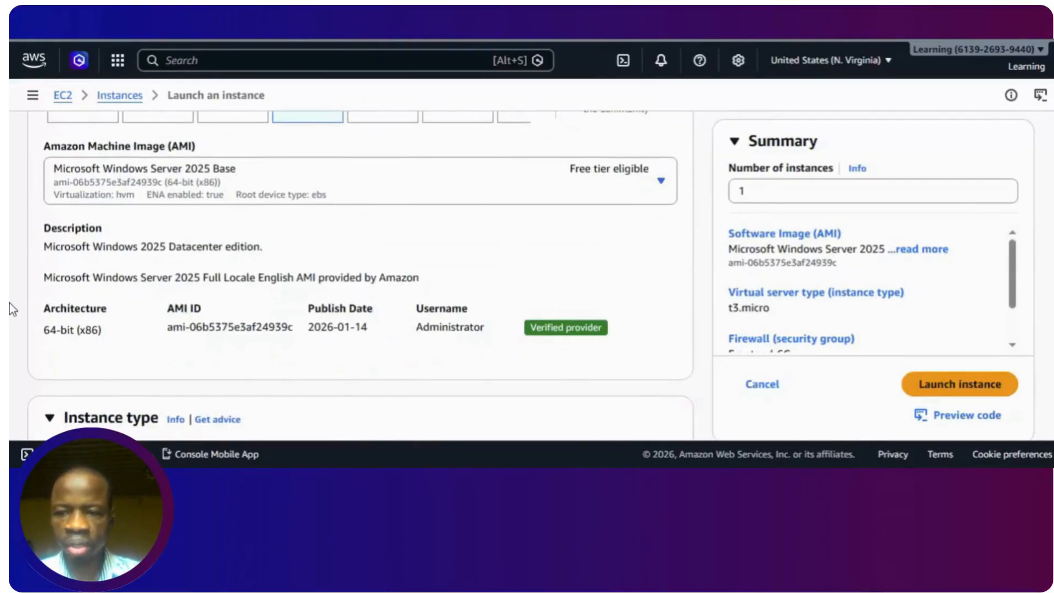
{"action": "scroll", "coordinate": [12, 309], "scroll_direction": "down", "scroll_amount": 4}
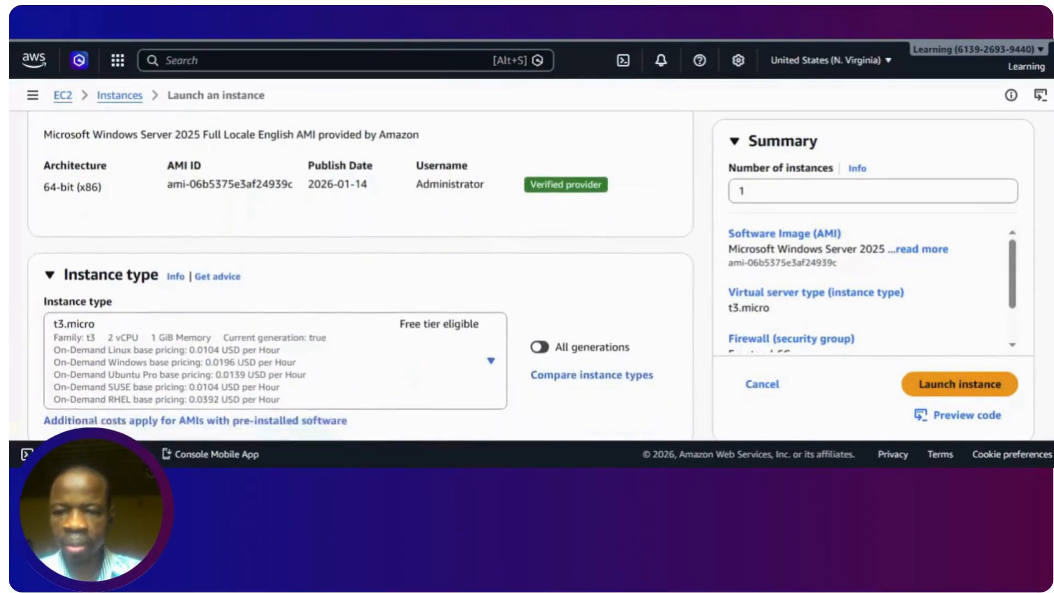
{"action": "scroll", "coordinate": [360, 276], "scroll_direction": "down", "scroll_amount": 1}
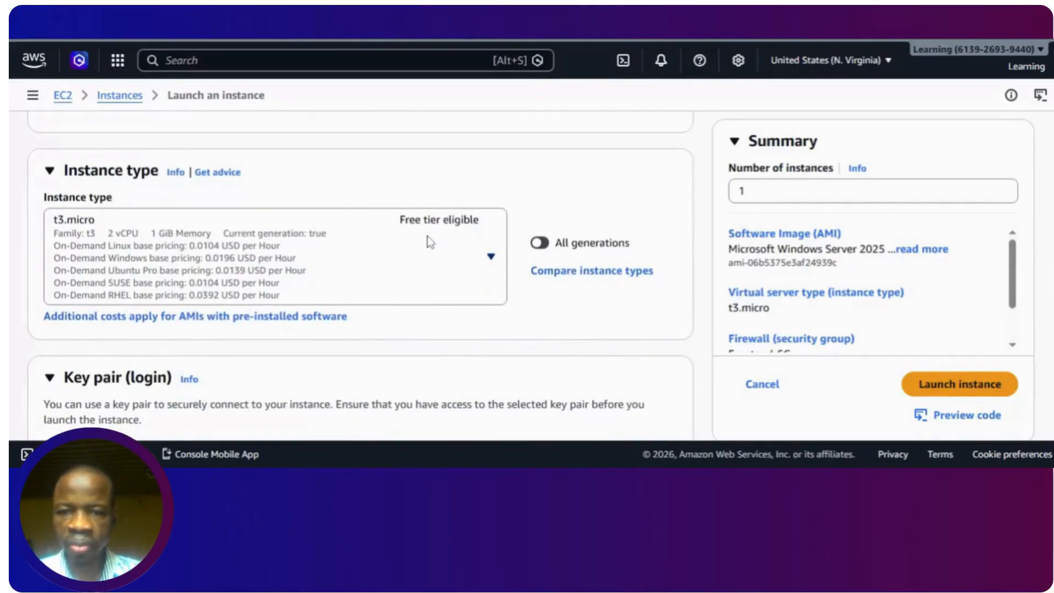
{"action": "scroll", "coordinate": [531, 332], "scroll_direction": "down", "scroll_amount": 1}
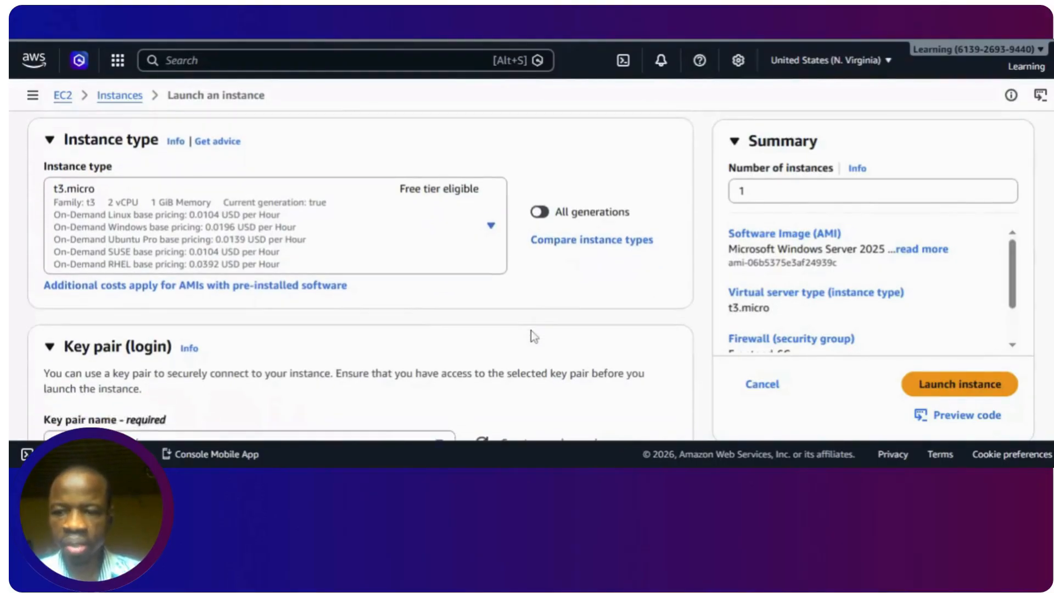
{"action": "scroll", "coordinate": [531, 331], "scroll_direction": "down", "scroll_amount": 3}
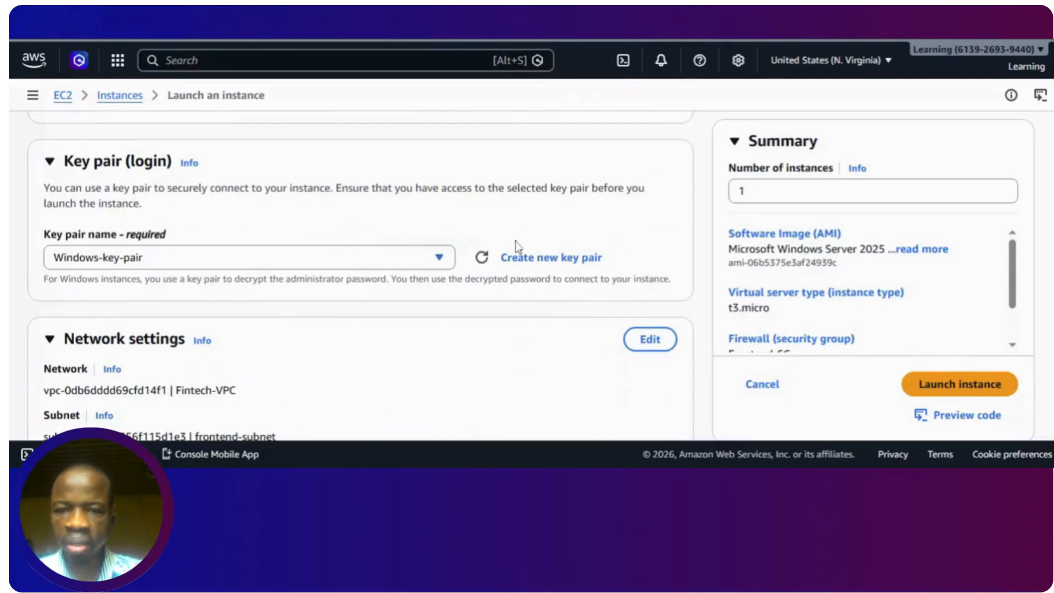
{"action": "left_click", "coordinate": [537, 267]}
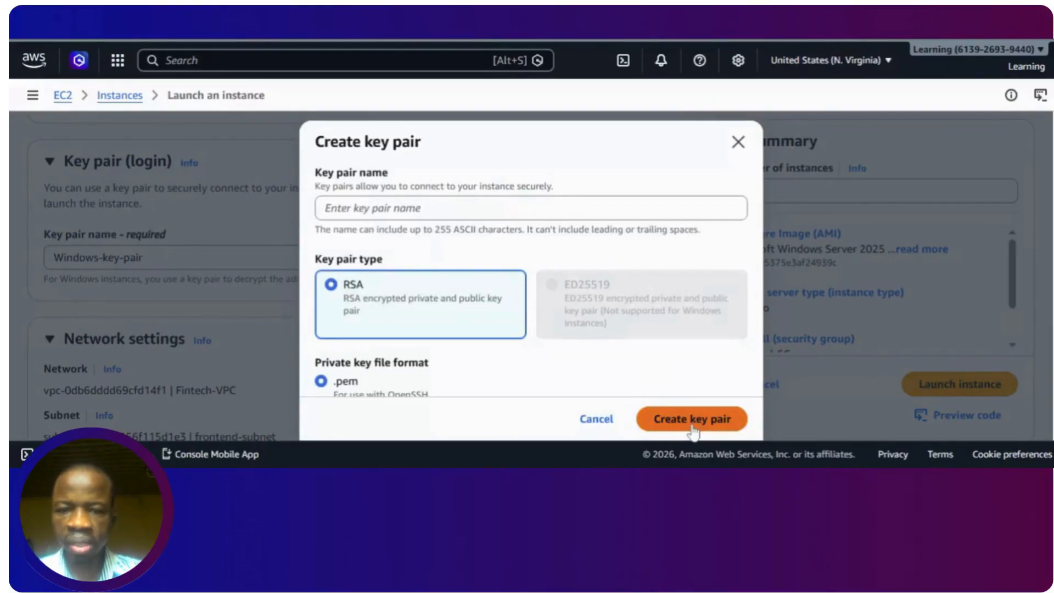
{"action": "left_click", "coordinate": [737, 144]}
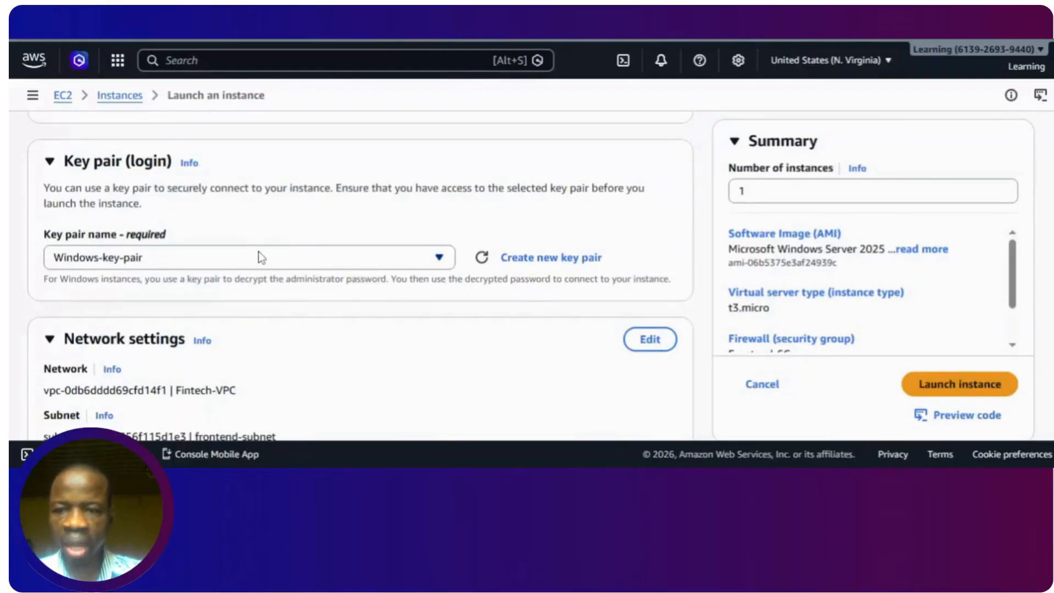
Review the instance's network, subnet, public IP, security group and storage settings.
{"action": "scroll", "coordinate": [278, 230], "scroll_direction": "down", "scroll_amount": 4}
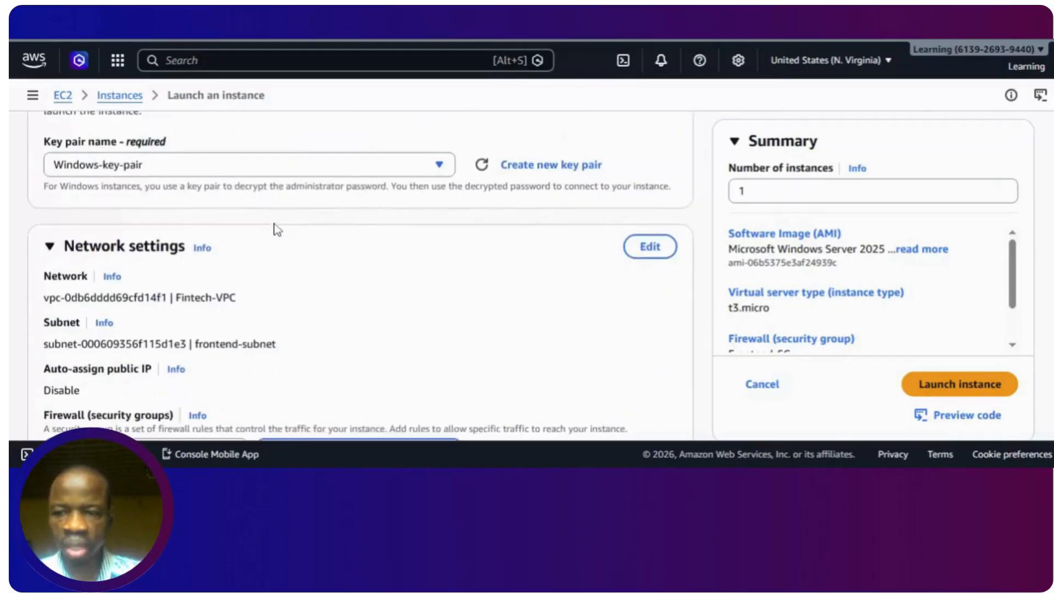
{"action": "scroll", "coordinate": [341, 256], "scroll_direction": "down", "scroll_amount": 3}
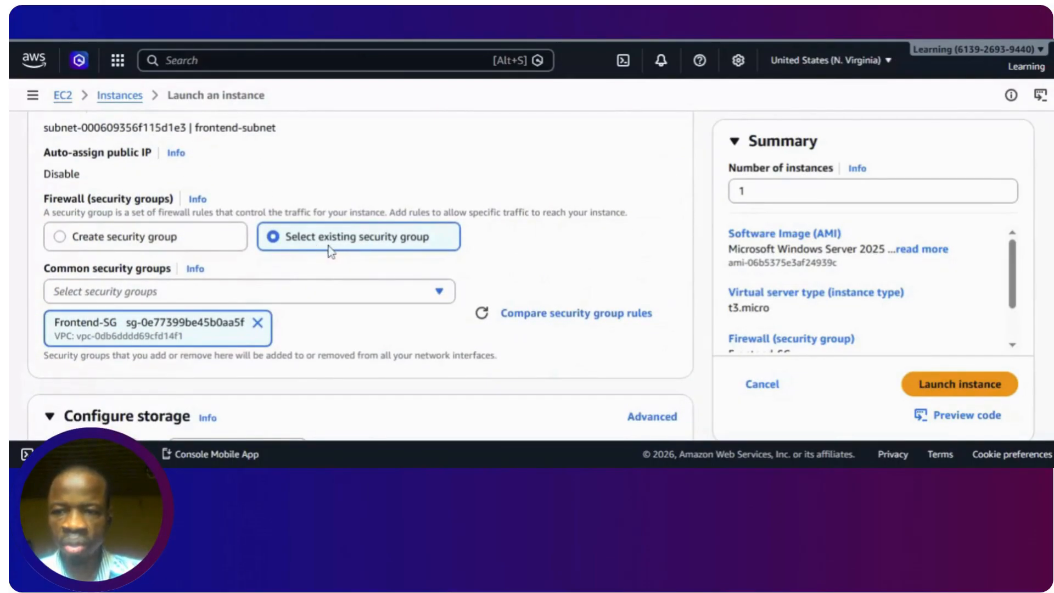
{"action": "scroll", "coordinate": [341, 244], "scroll_direction": "up", "scroll_amount": 3}
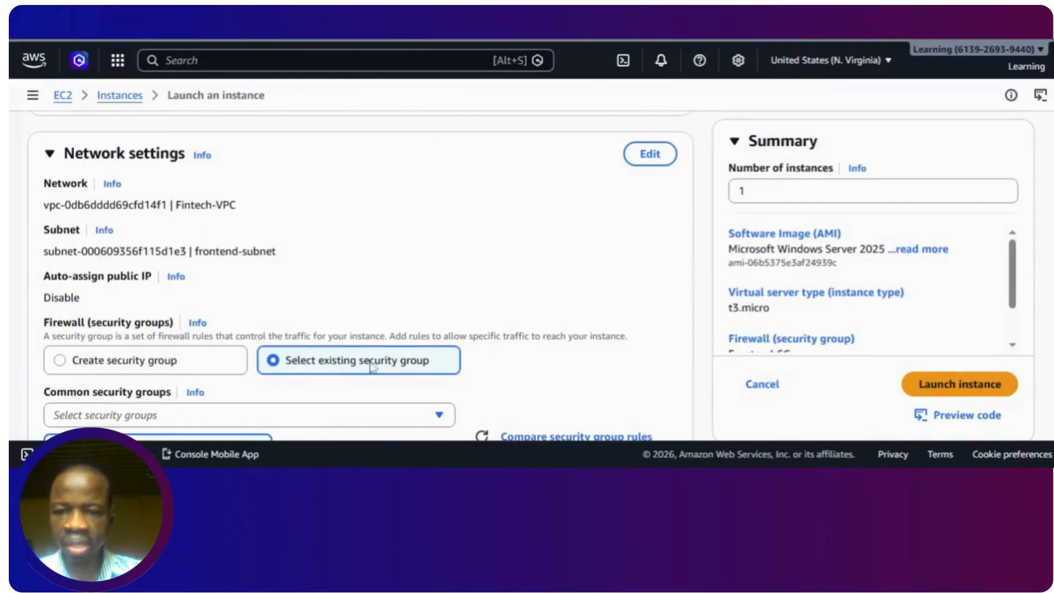
{"action": "scroll", "coordinate": [678, 327], "scroll_direction": "down", "scroll_amount": 4}
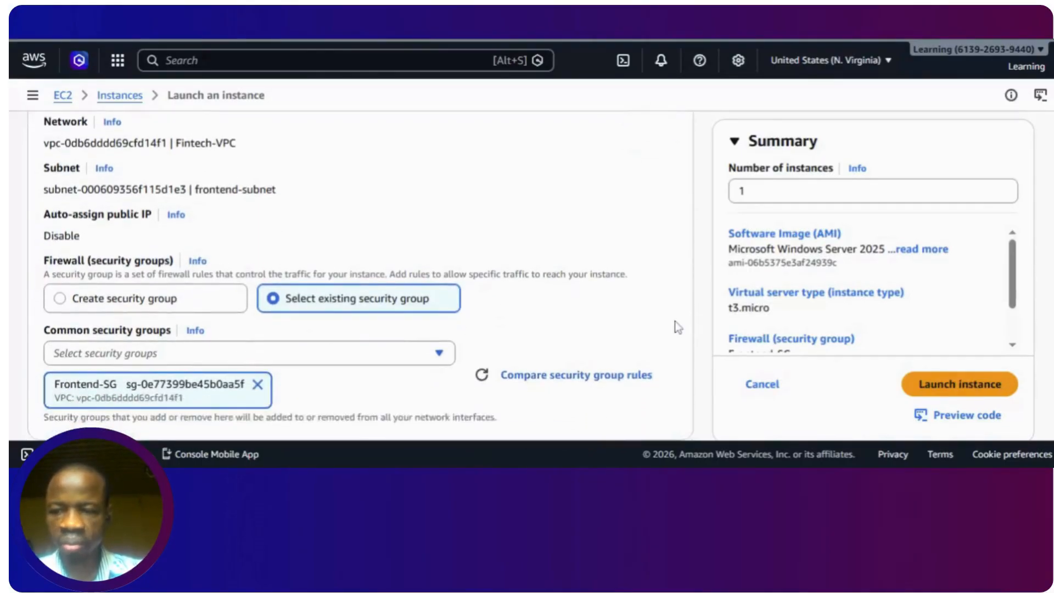
{"action": "scroll", "coordinate": [678, 327], "scroll_direction": "down", "scroll_amount": 4}
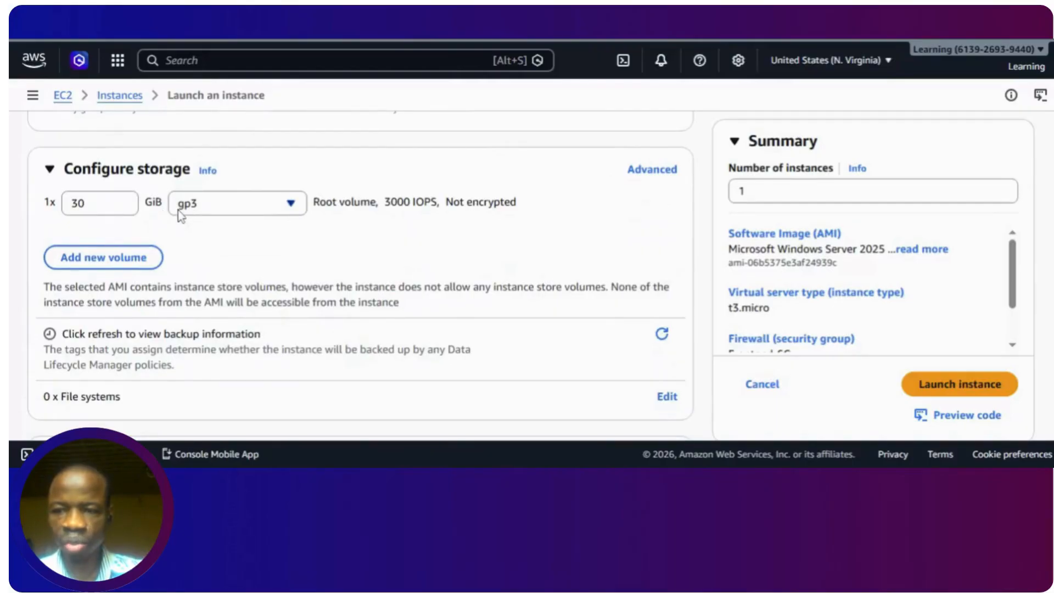
{"action": "scroll", "coordinate": [248, 300], "scroll_direction": "down", "scroll_amount": 1}
{"action": "scroll", "coordinate": [361, 275], "scroll_direction": "down", "scroll_amount": 1}
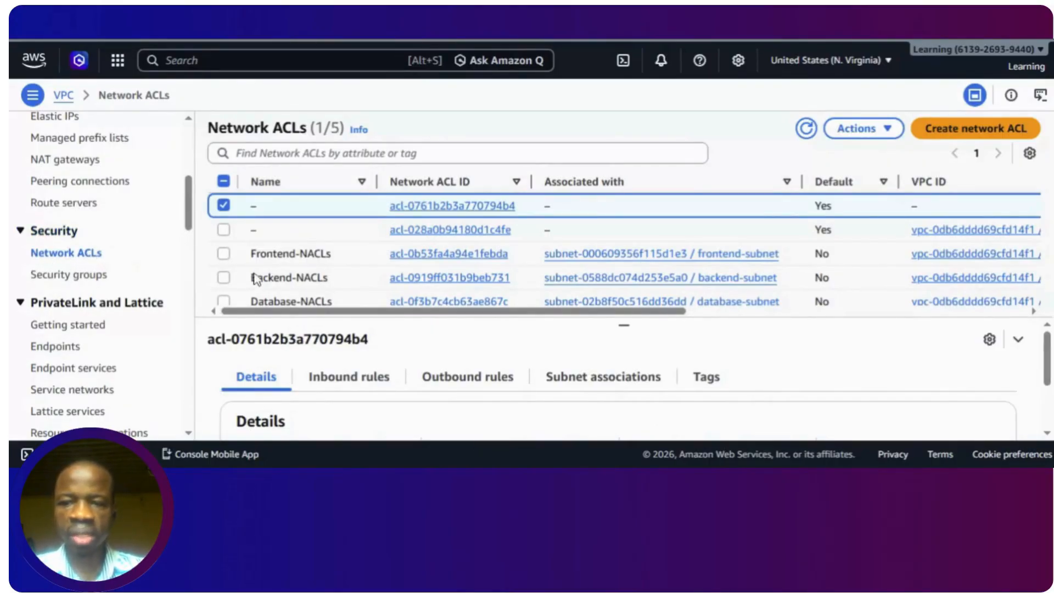
Add inbound rule 120 to Frontend-NACLs, allowing RDP (3389) from 0.0.0.0/0, and save the changes.
{"action": "left_click", "coordinate": [224, 254]}
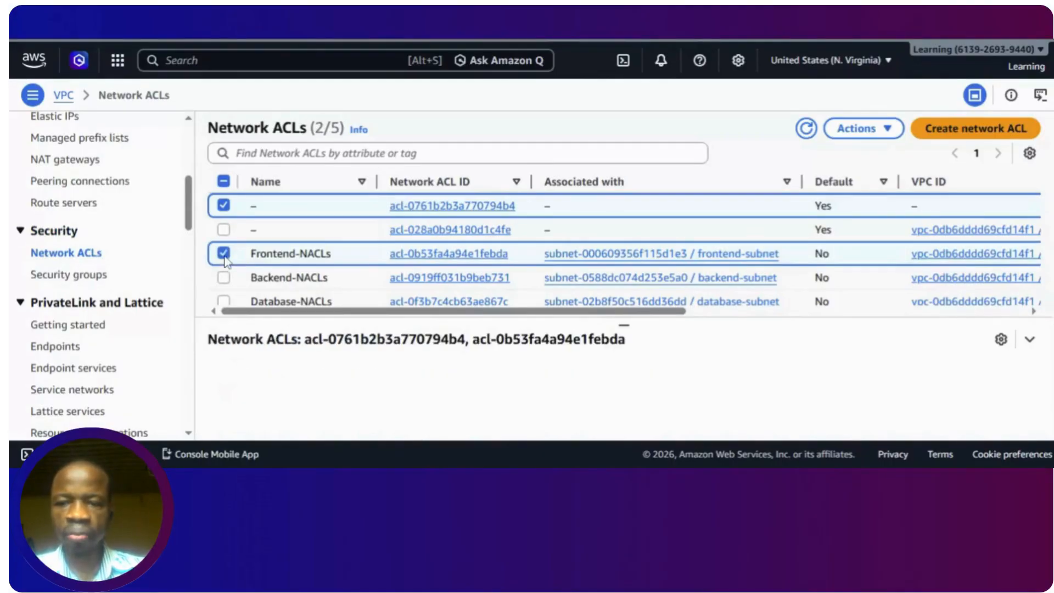
{"action": "left_click", "coordinate": [223, 205]}
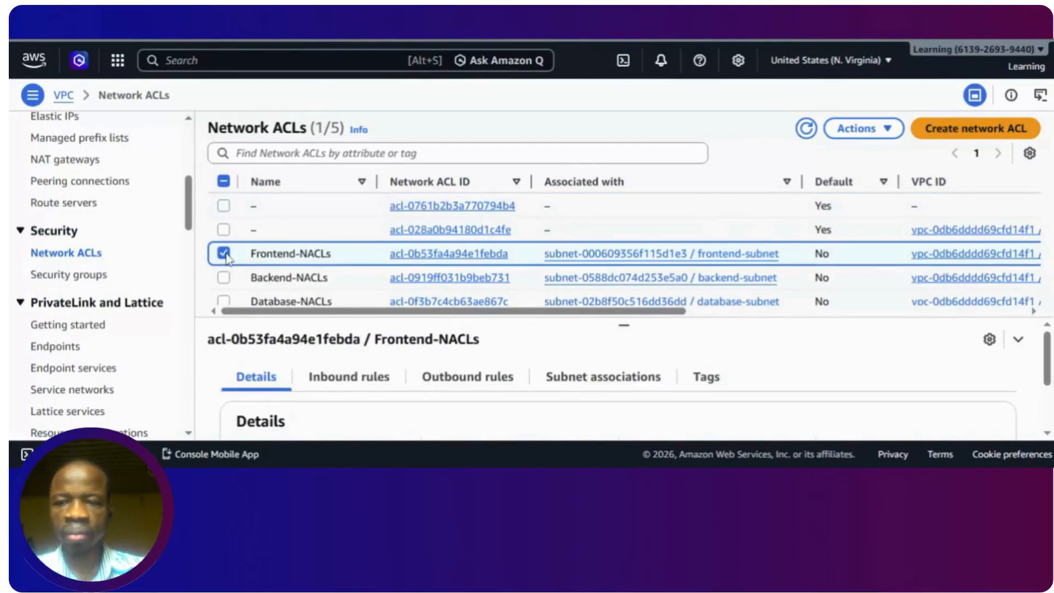
{"action": "left_click", "coordinate": [344, 382]}
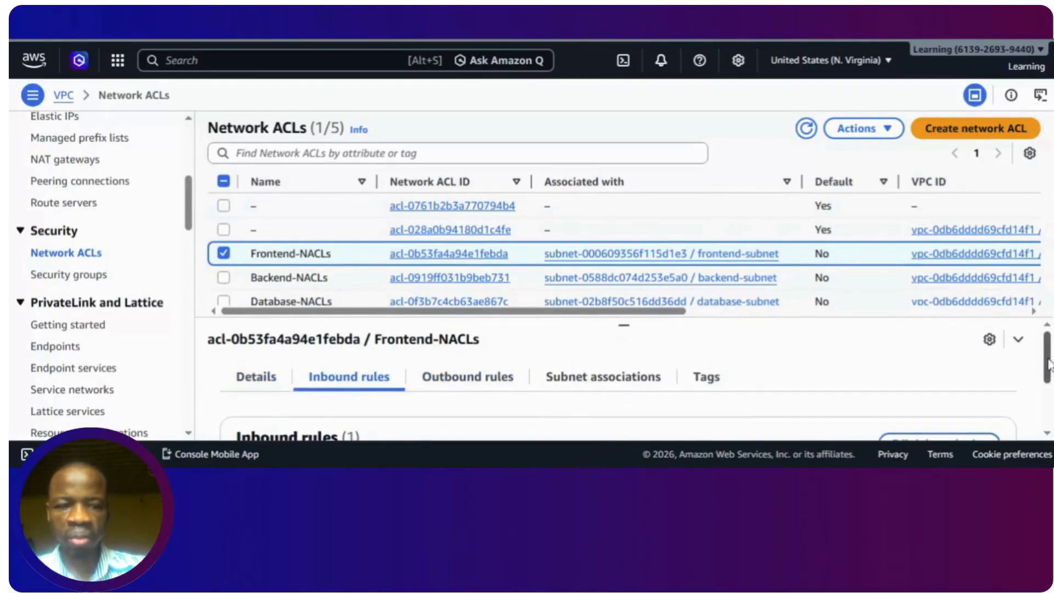
{"action": "left_click_drag", "start_coordinate": [1048, 365], "coordinate": [1049, 387]}
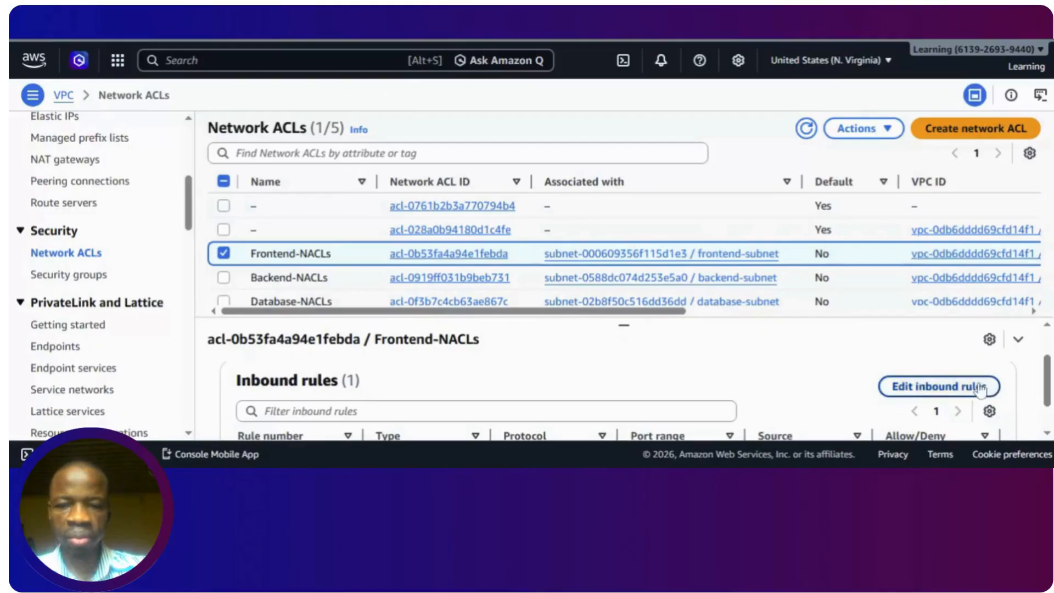
{"action": "scroll", "coordinate": [623, 255], "scroll_direction": "down", "scroll_amount": 1}
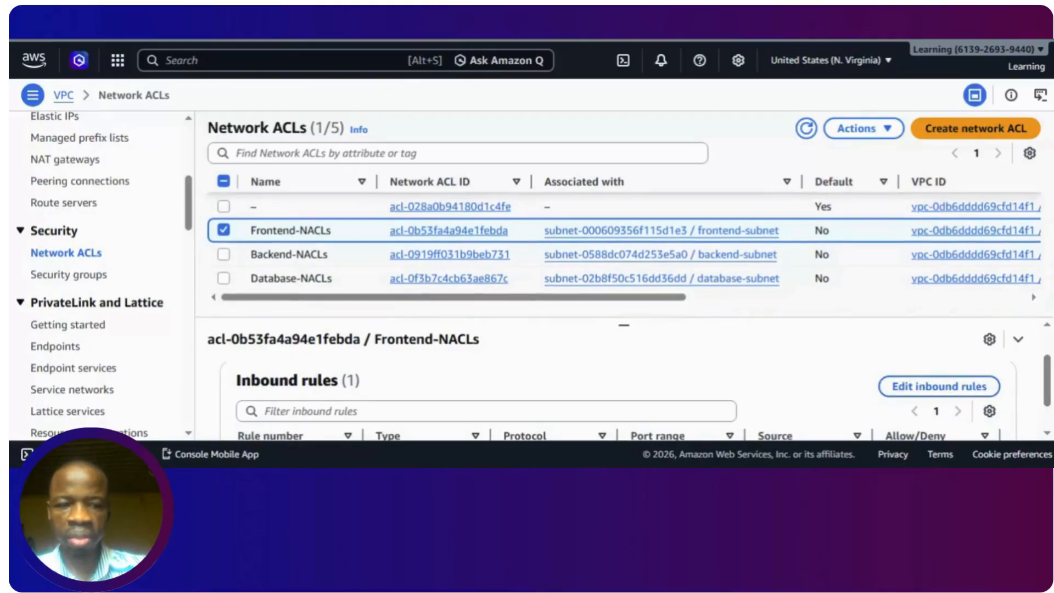
{"action": "left_click", "coordinate": [936, 388]}
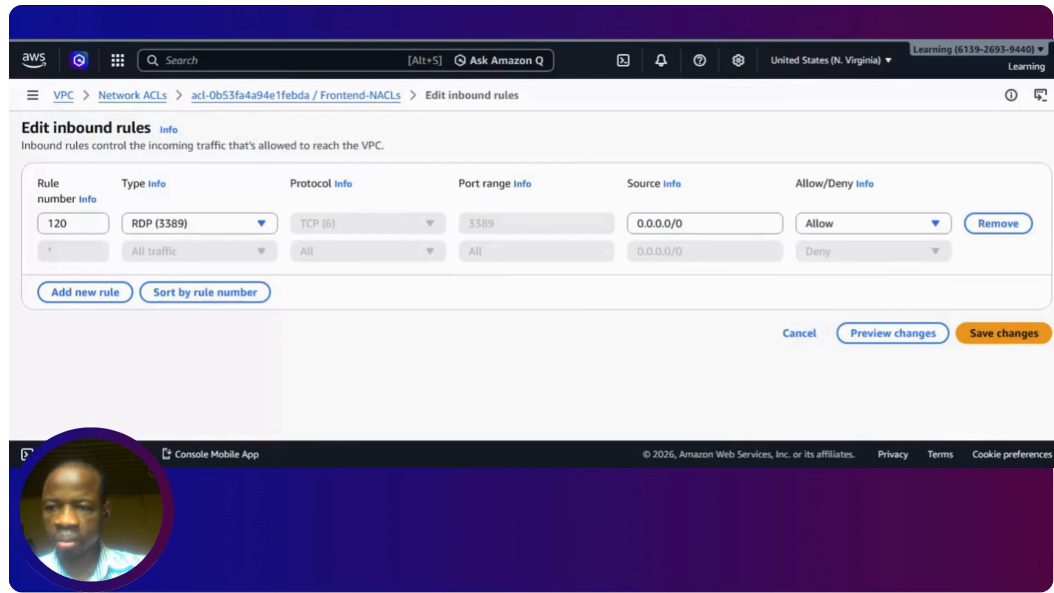
{"action": "left_click", "coordinate": [73, 224]}
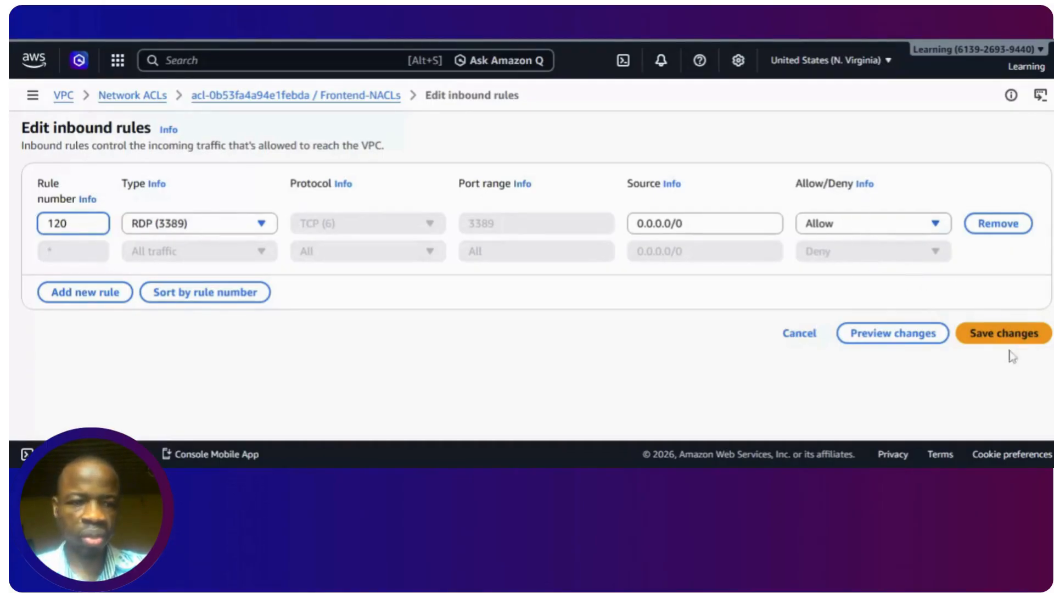
{"action": "left_click", "coordinate": [1021, 338]}
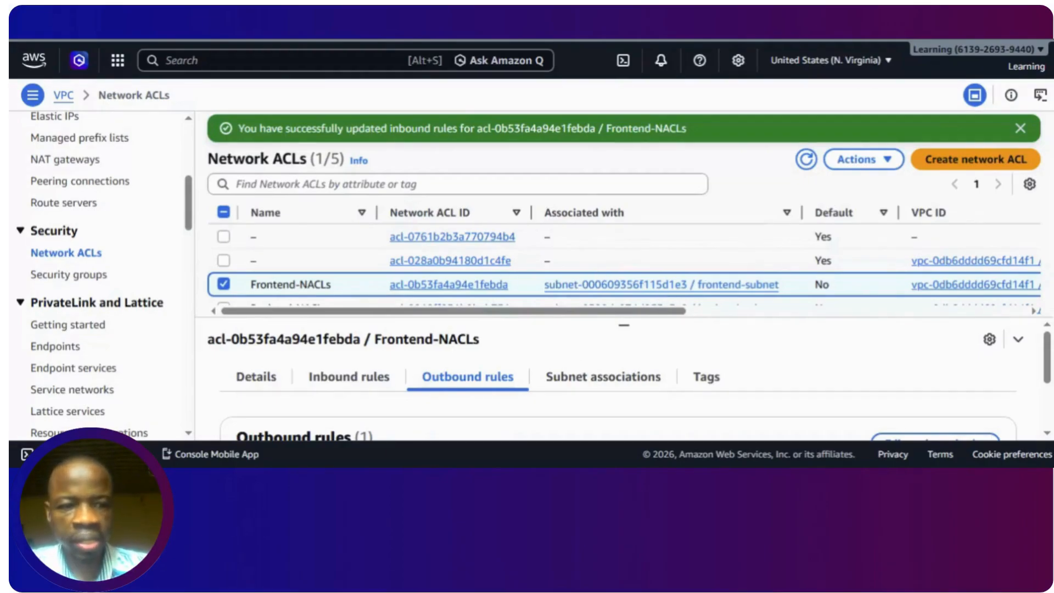
Add outbound rule 120 to Frontend-NACLs, allowing all traffic to 0.0.0.0/0, and save the changes.
{"action": "scroll", "coordinate": [624, 263], "scroll_direction": "down", "scroll_amount": 1}
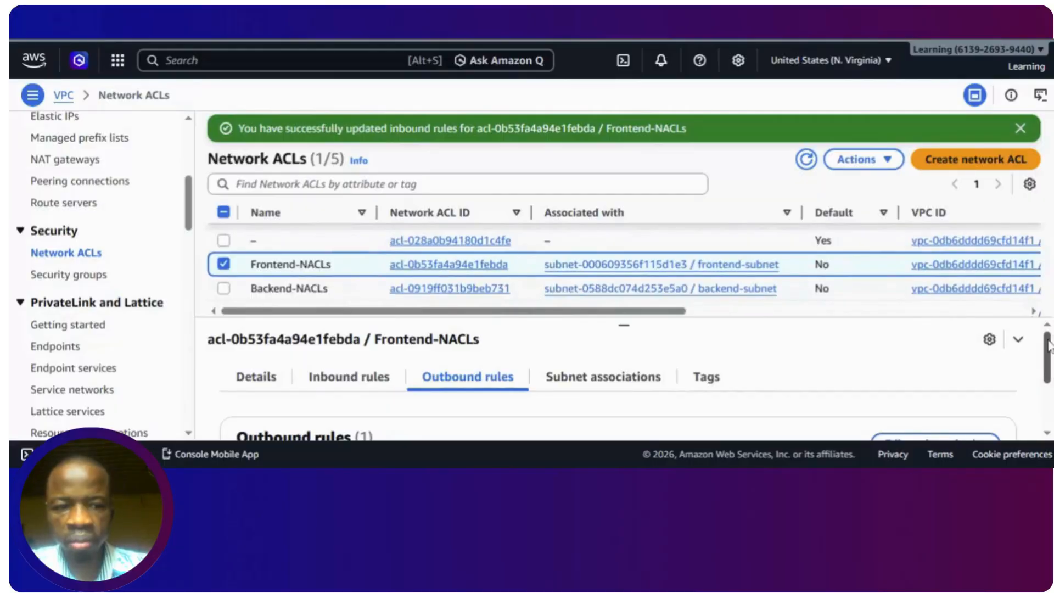
{"action": "scroll", "coordinate": [1048, 365], "scroll_direction": "down", "scroll_amount": 2}
{"action": "left_click_drag", "start_coordinate": [1049, 366], "coordinate": [1048, 359]}
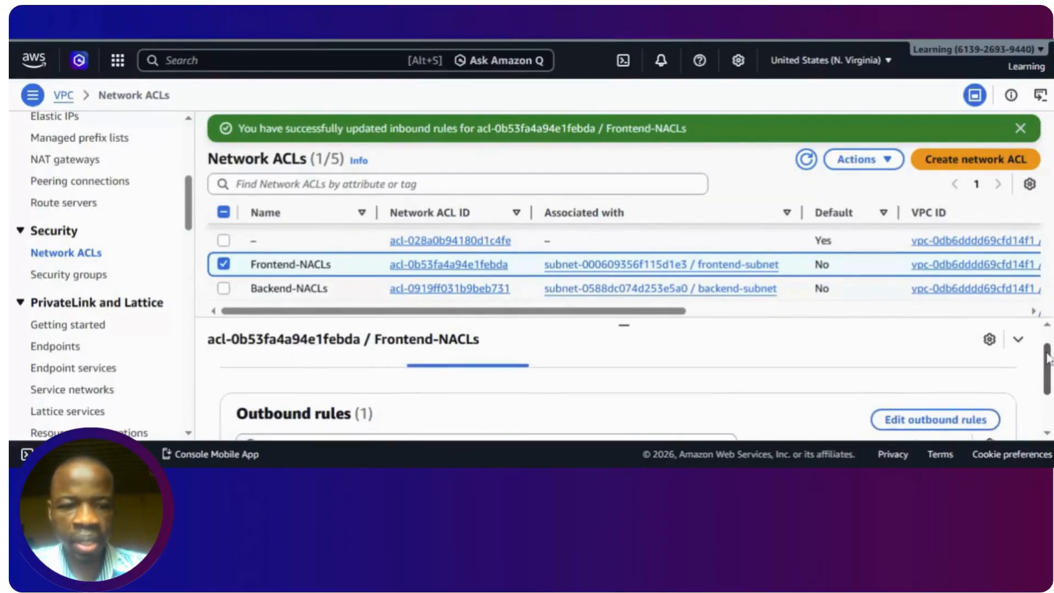
{"action": "left_click", "coordinate": [917, 422]}
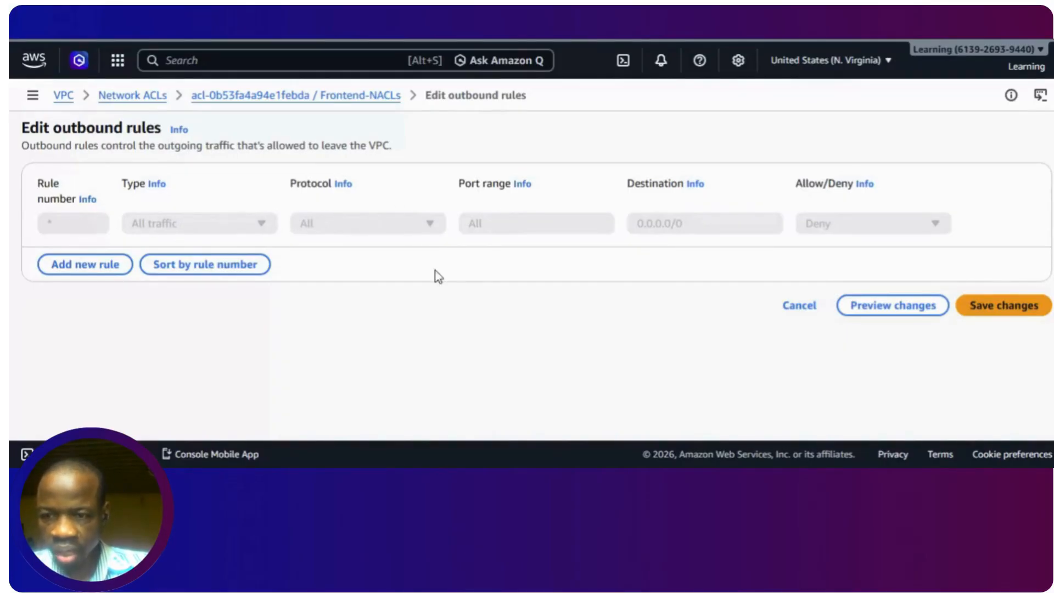
{"action": "left_click", "coordinate": [1008, 309]}
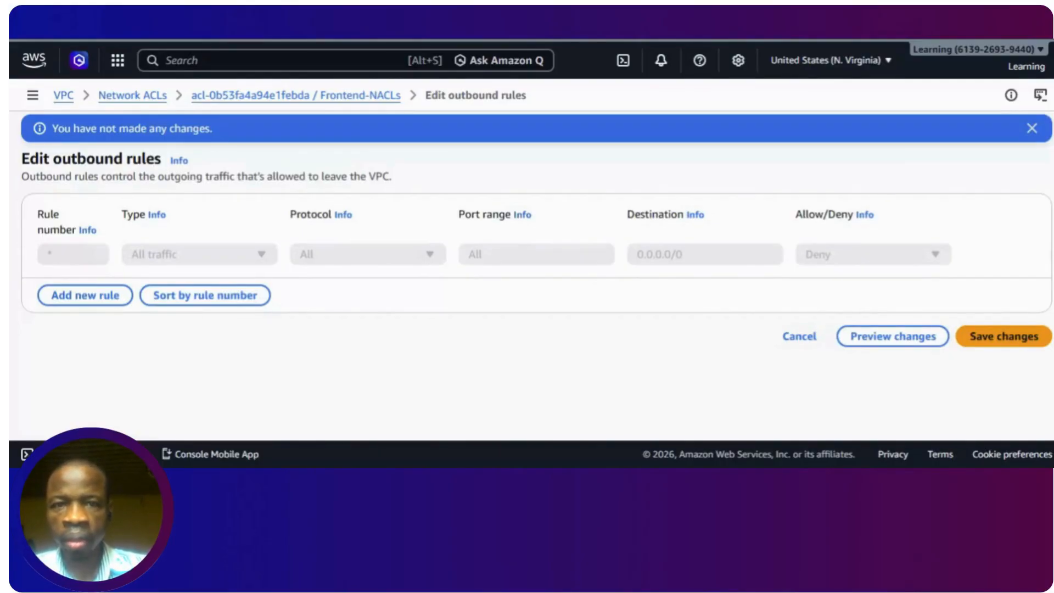
{"action": "left_click", "coordinate": [82, 299]}
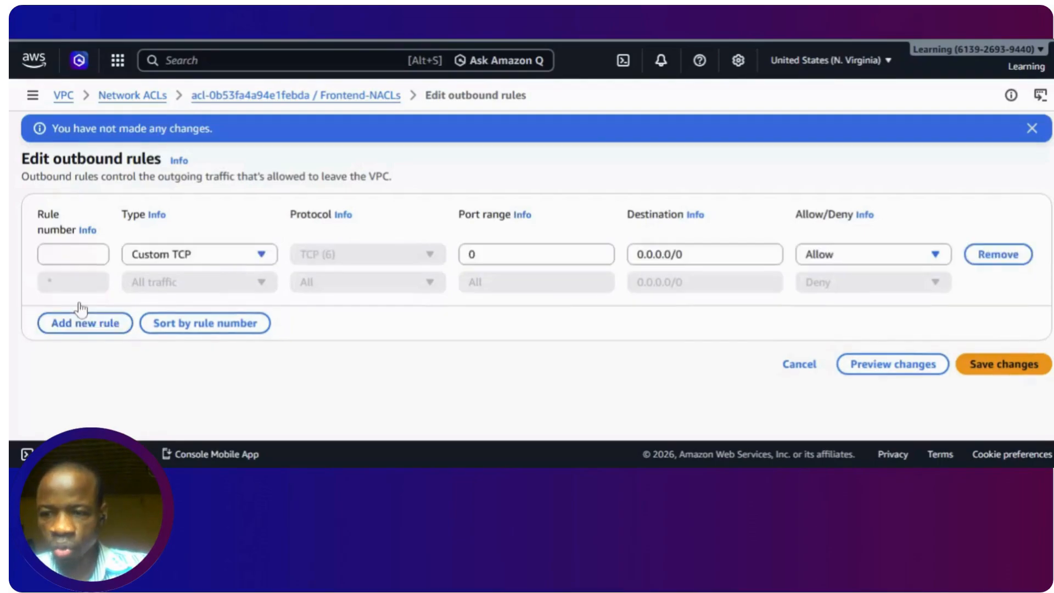
{"action": "left_click", "coordinate": [73, 254]}
{"action": "type", "text": "1"}
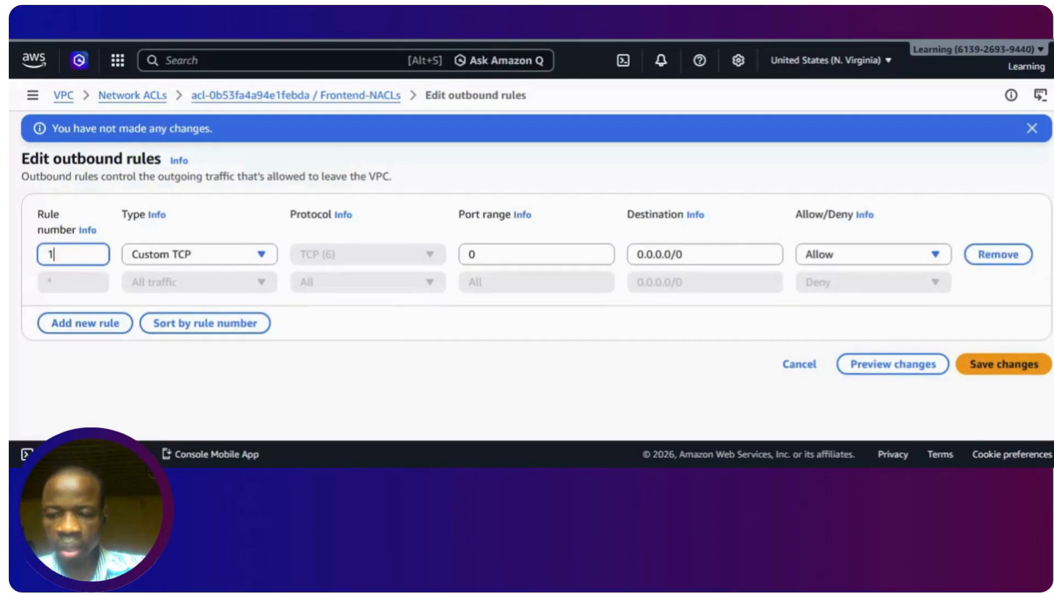
{"action": "type", "text": "20"}
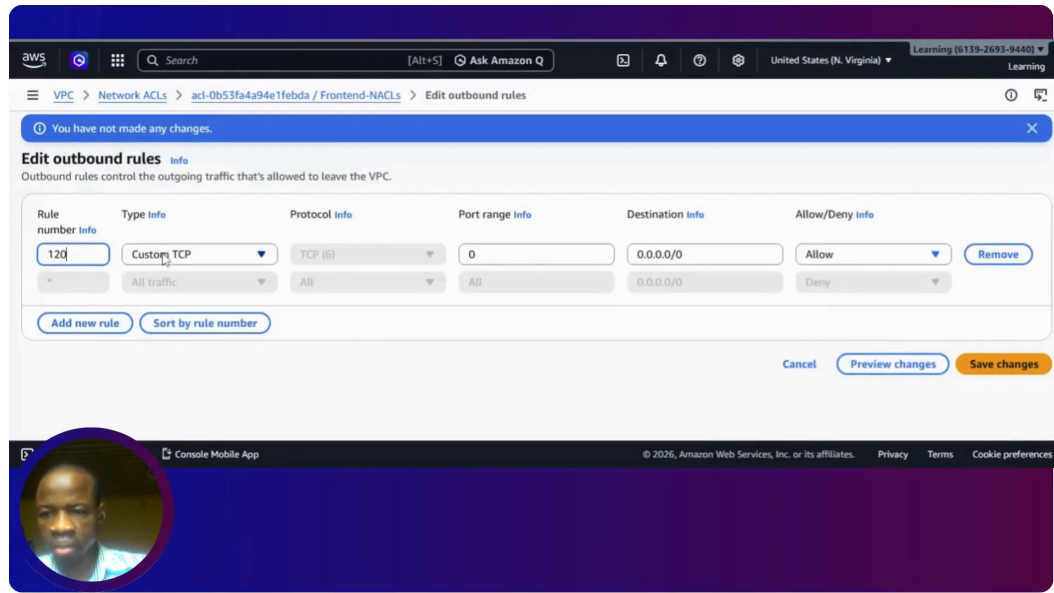
{"action": "left_click", "coordinate": [203, 256]}
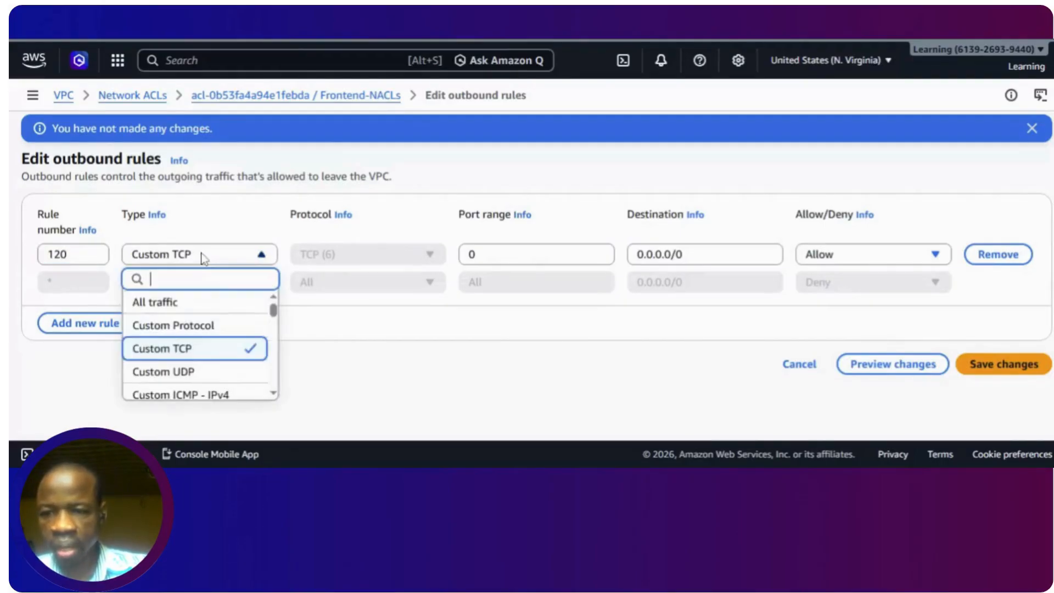
{"action": "left_click", "coordinate": [171, 304]}
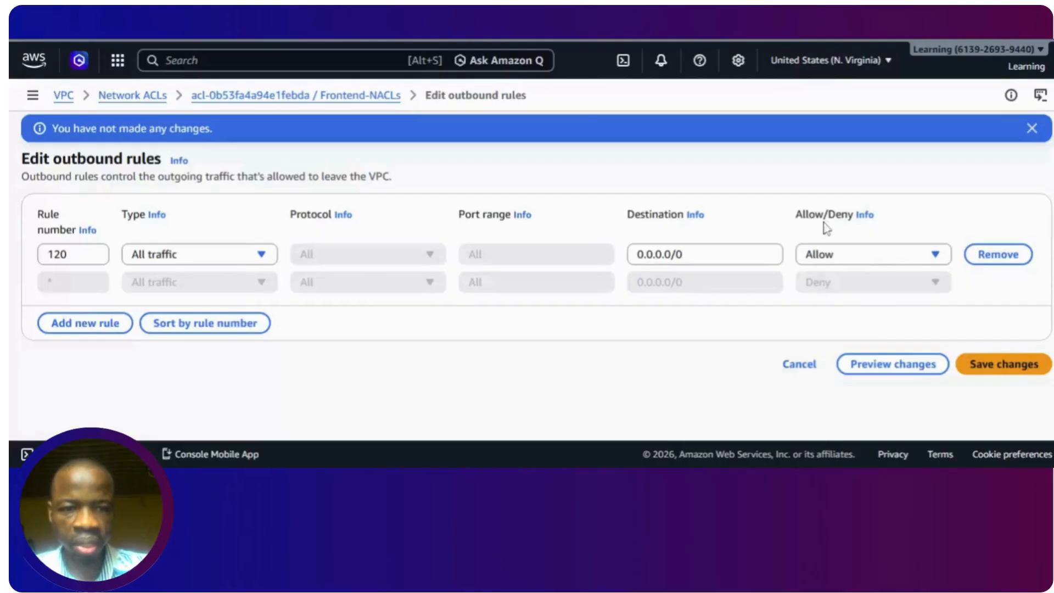
{"action": "left_click", "coordinate": [999, 373]}
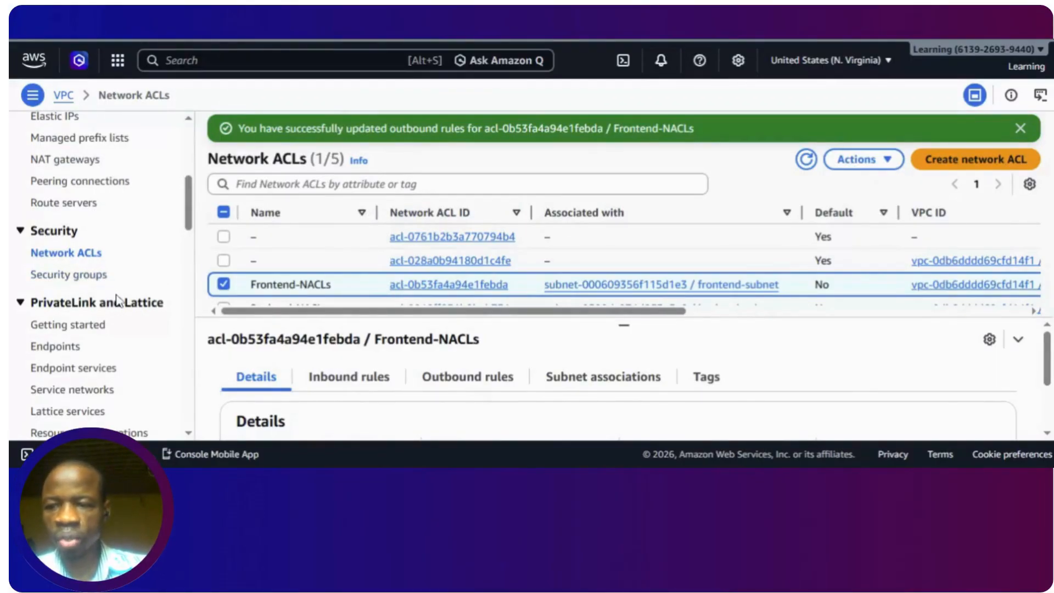
Find the Frontend-SG security group and open its inbound rules for editing.
{"action": "left_click", "coordinate": [80, 275]}
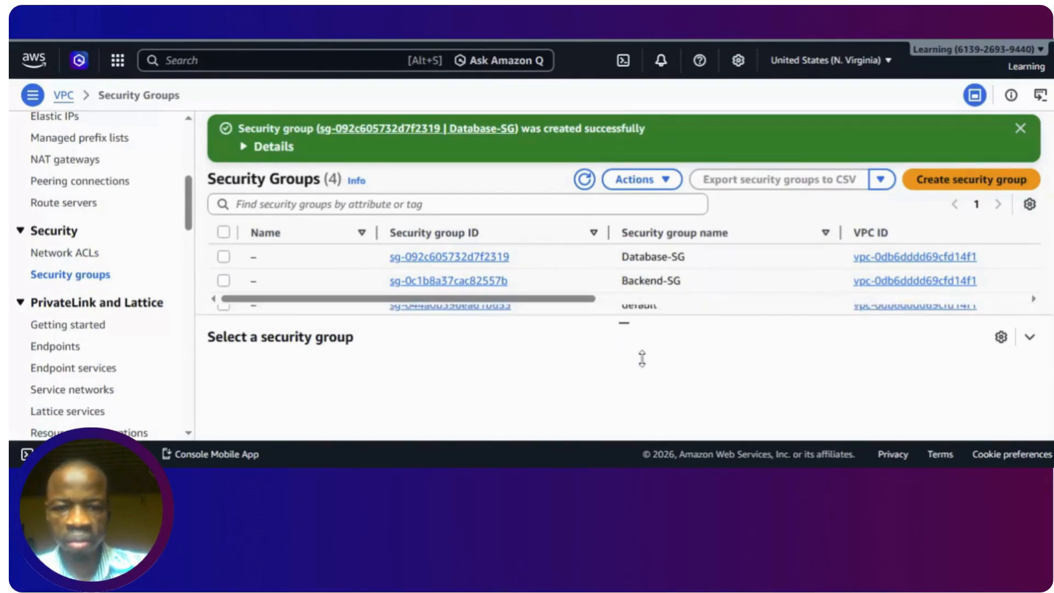
{"action": "scroll", "coordinate": [624, 269], "scroll_direction": "down", "scroll_amount": 2}
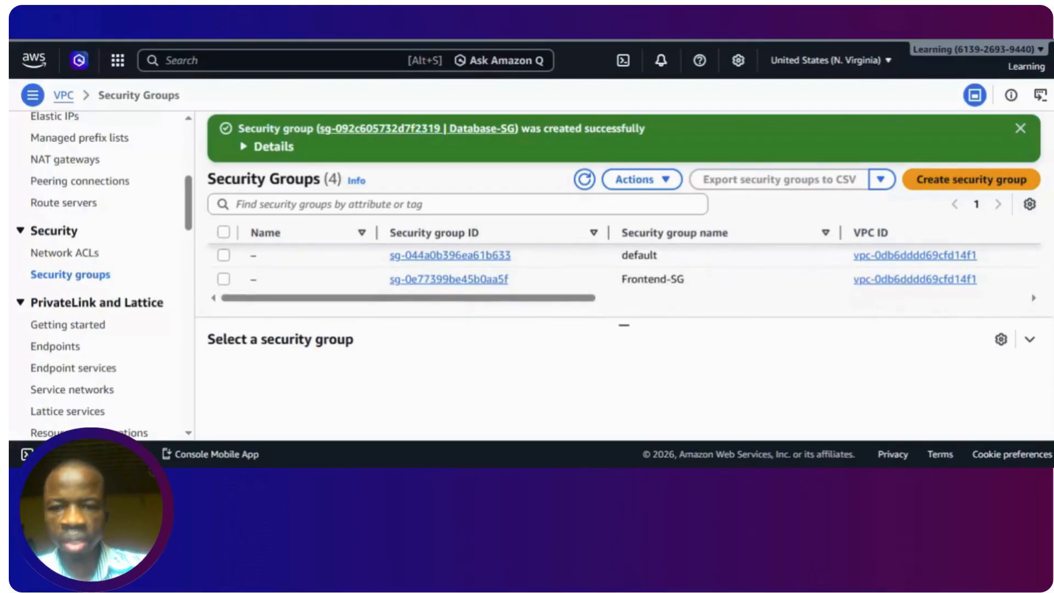
{"action": "scroll", "coordinate": [624, 277], "scroll_direction": "up", "scroll_amount": 1}
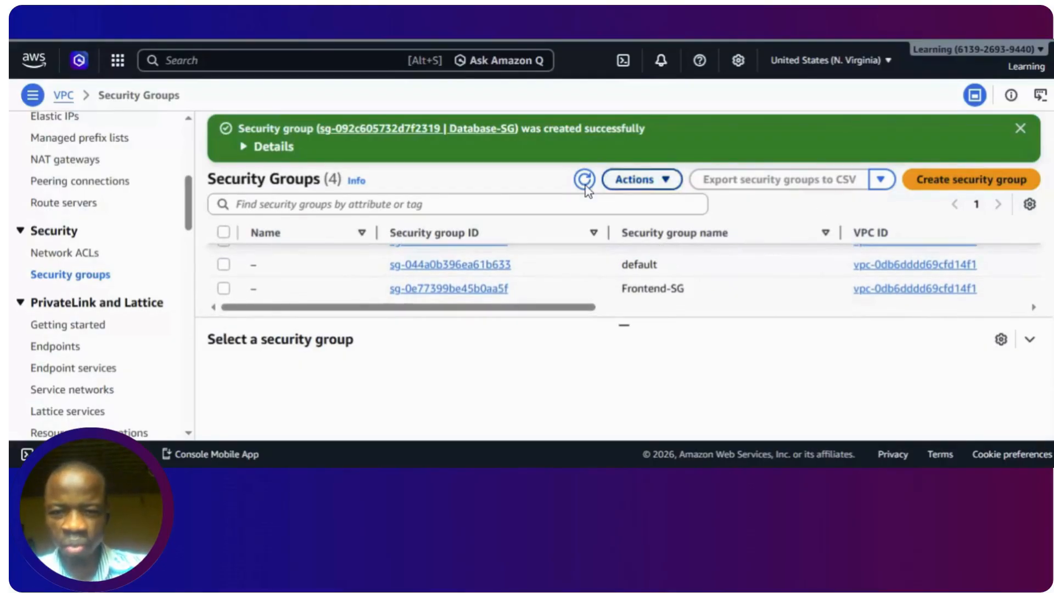
{"action": "left_click", "coordinate": [254, 296]}
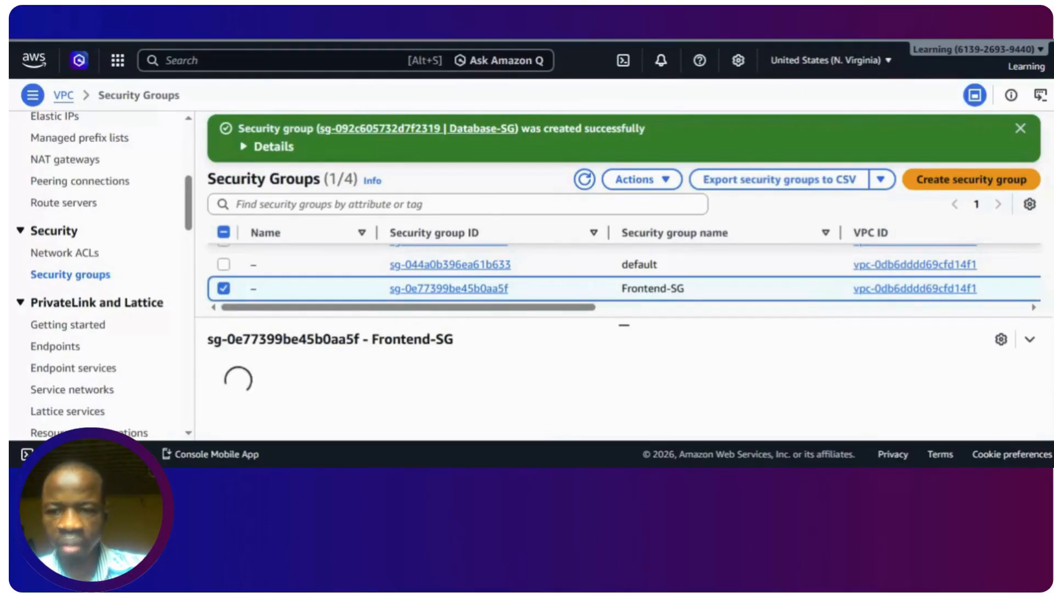
{"action": "scroll", "coordinate": [624, 274], "scroll_direction": "down", "scroll_amount": 1}
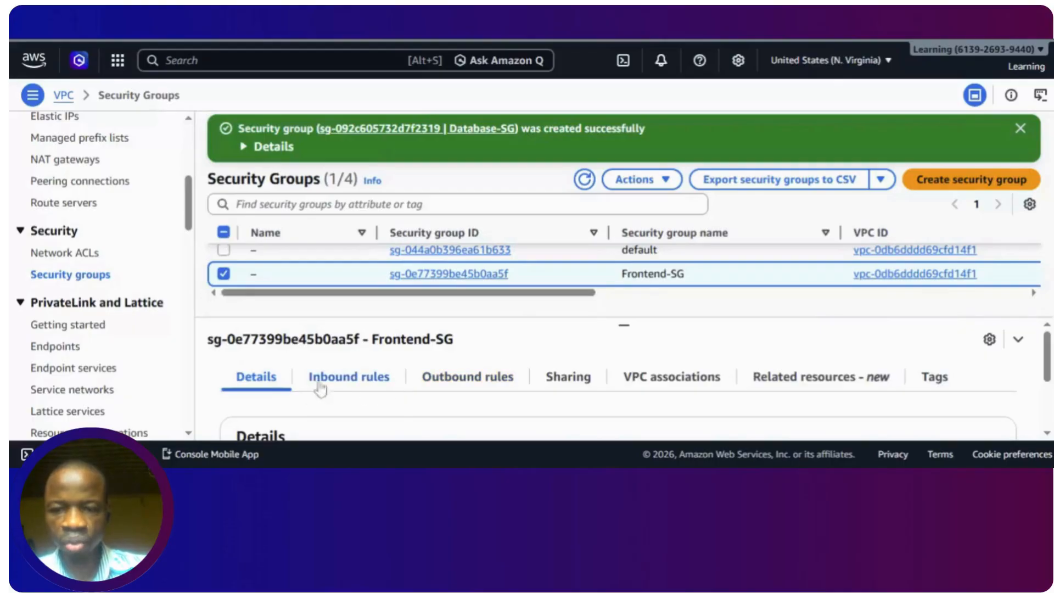
{"action": "left_click", "coordinate": [353, 382]}
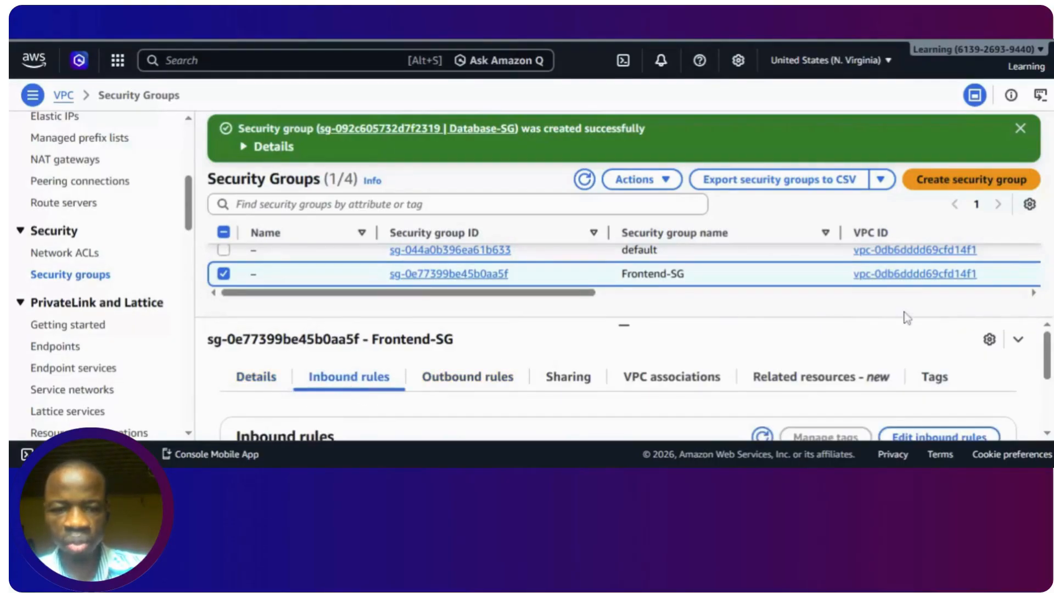
{"action": "scroll", "coordinate": [905, 384], "scroll_direction": "down", "scroll_amount": 2}
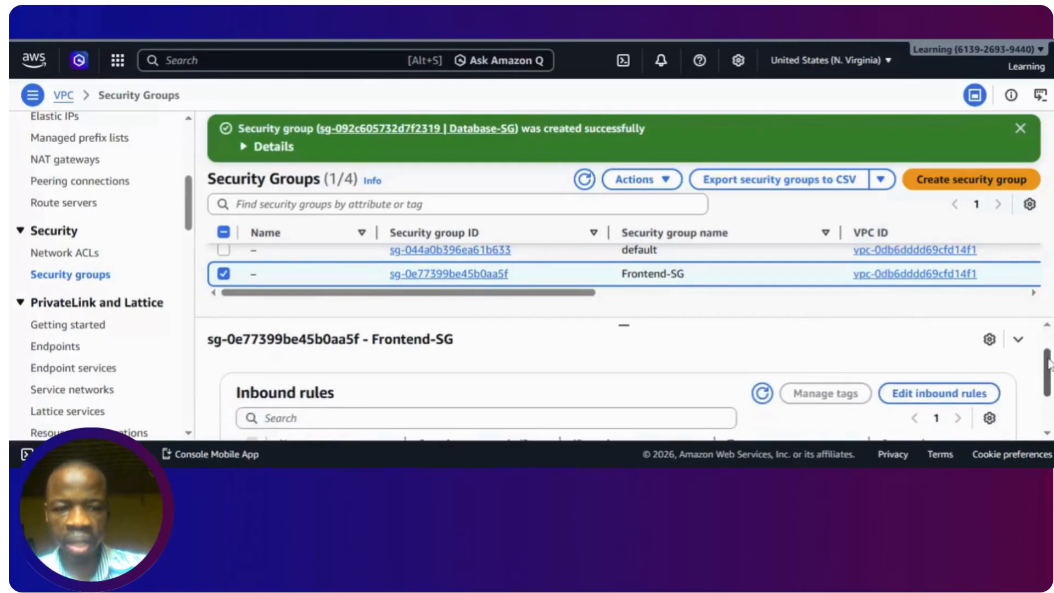
{"action": "left_click", "coordinate": [923, 392]}
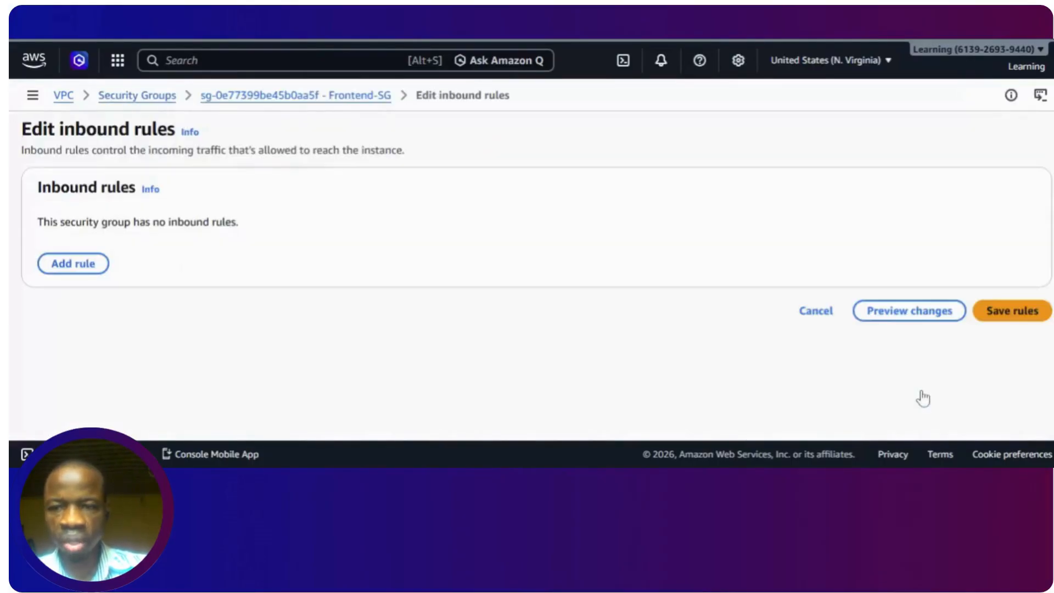
Add an inbound RDP rule to Frontend-SG with source Anywhere-IPv4 (0.0.0.0/0) and save the rules.
{"action": "left_click", "coordinate": [64, 268]}
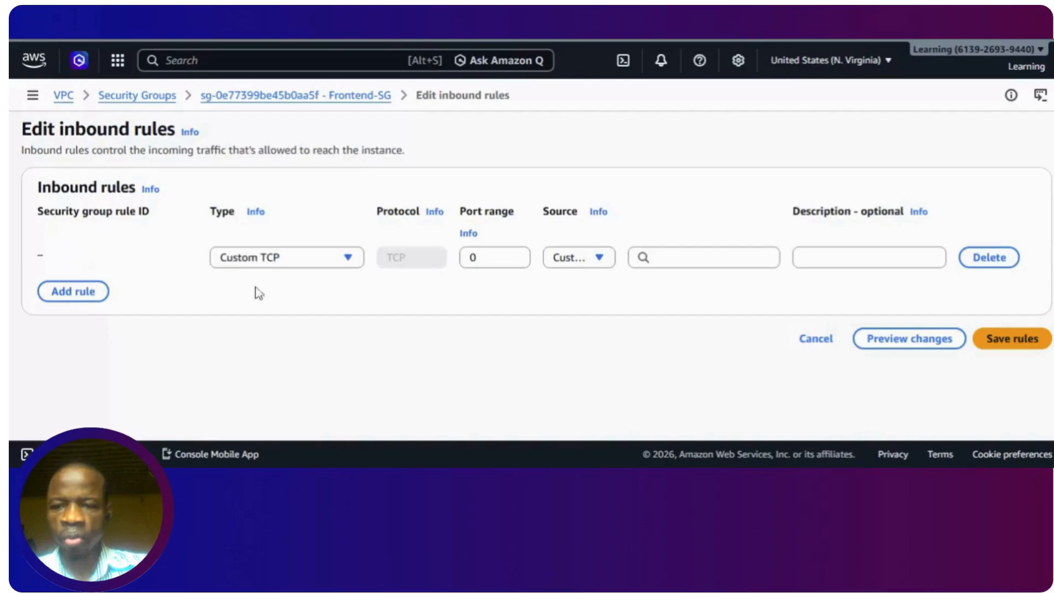
{"action": "left_click", "coordinate": [288, 260]}
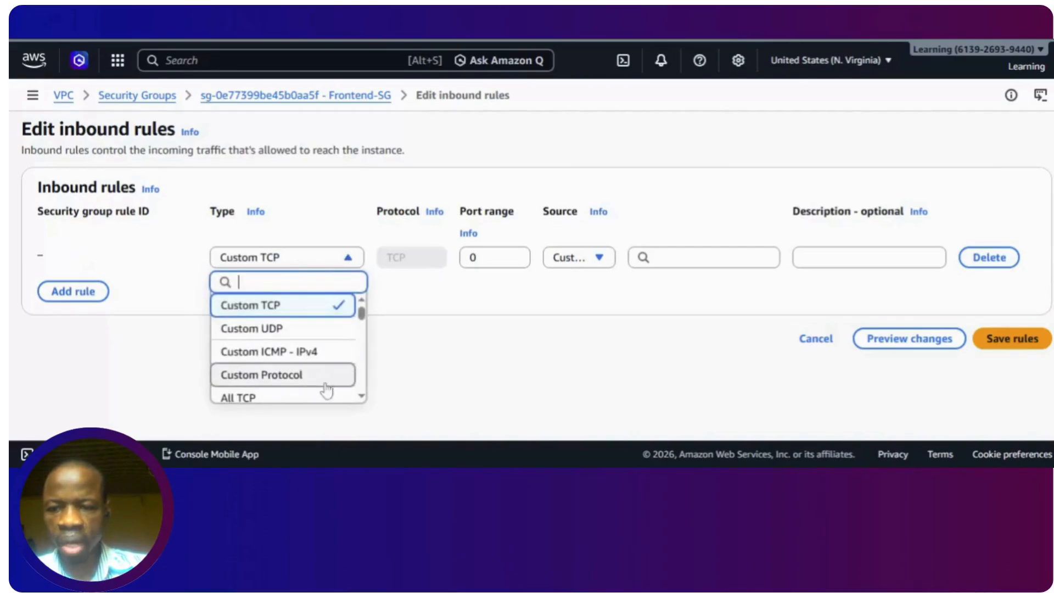
{"action": "left_click_drag", "start_coordinate": [366, 325], "coordinate": [362, 379]}
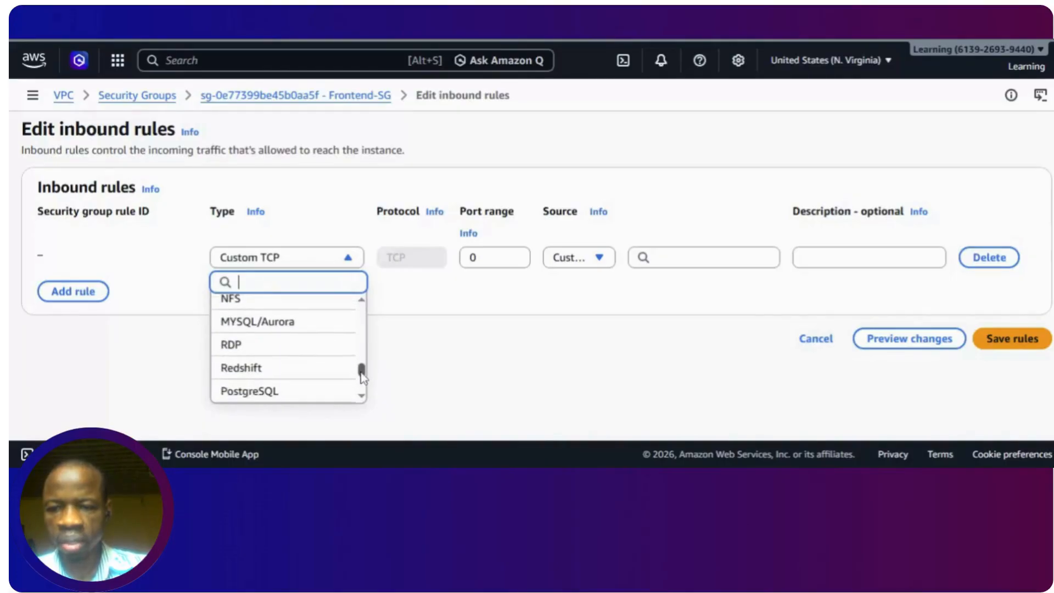
{"action": "left_click", "coordinate": [255, 344]}
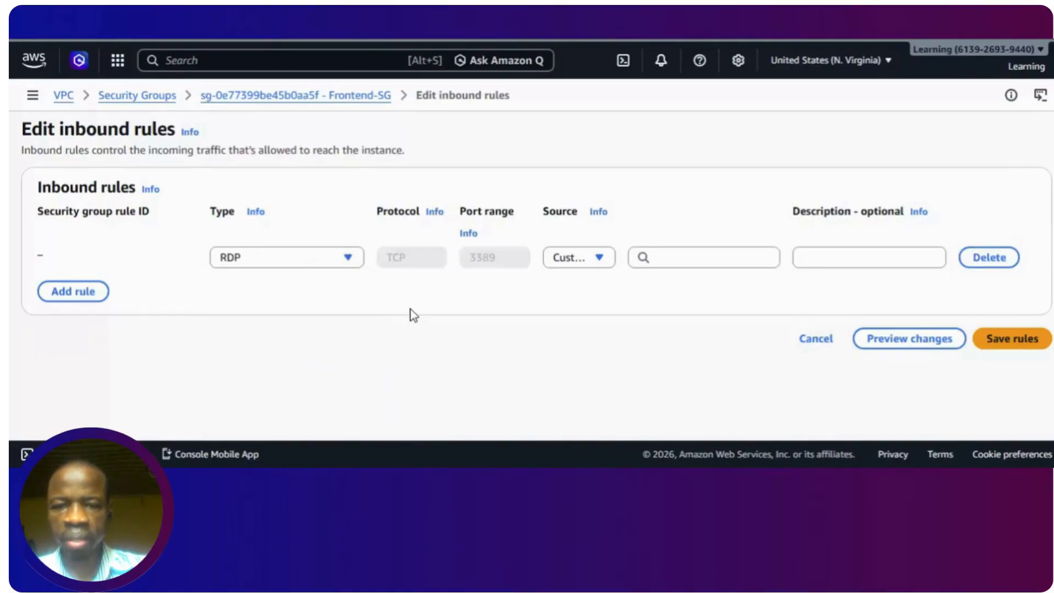
{"action": "left_click", "coordinate": [569, 262]}
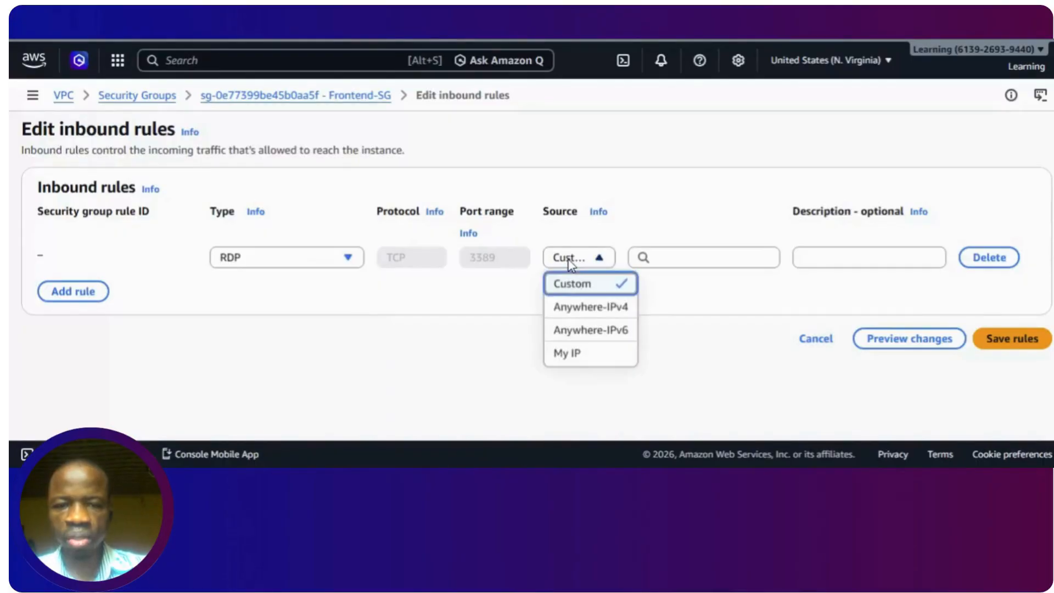
{"action": "left_click", "coordinate": [593, 307]}
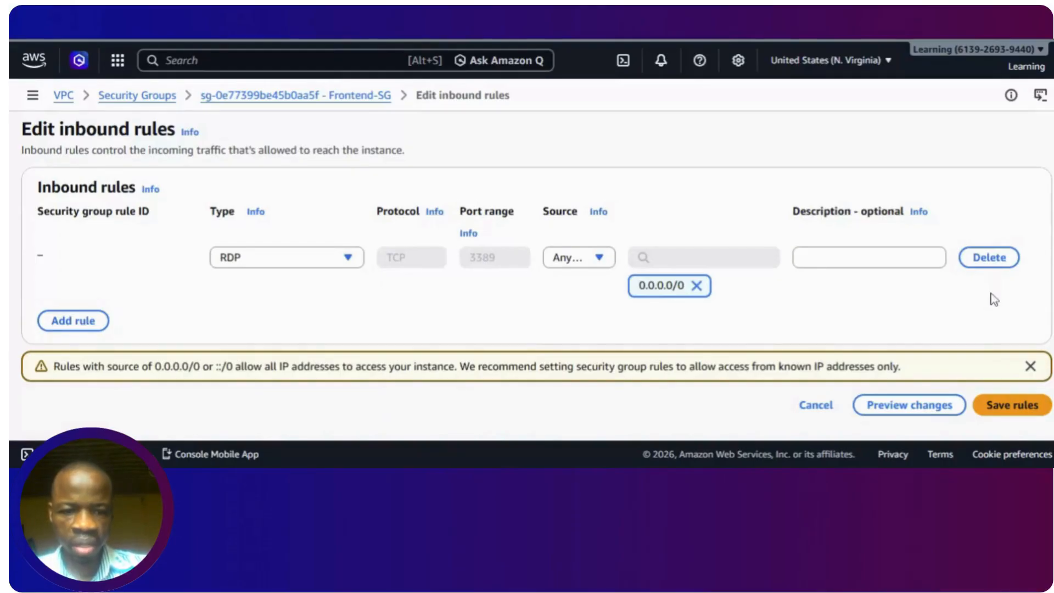
{"action": "left_click", "coordinate": [1014, 408]}
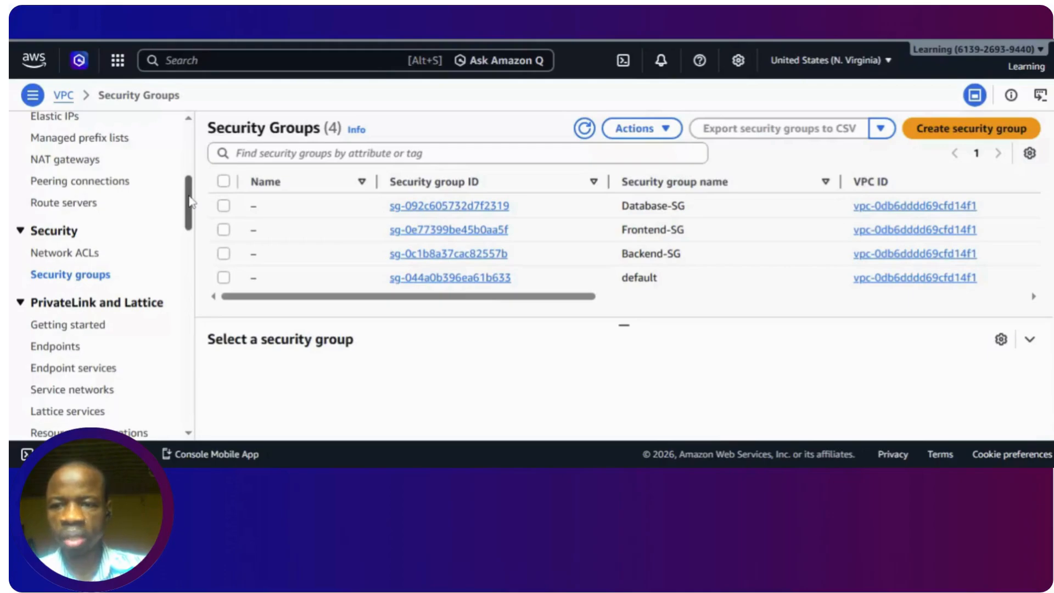
Go back to the EC2 launch page and open the list of instances.
{"action": "left_click_drag", "start_coordinate": [190, 202], "coordinate": [188, 148]}
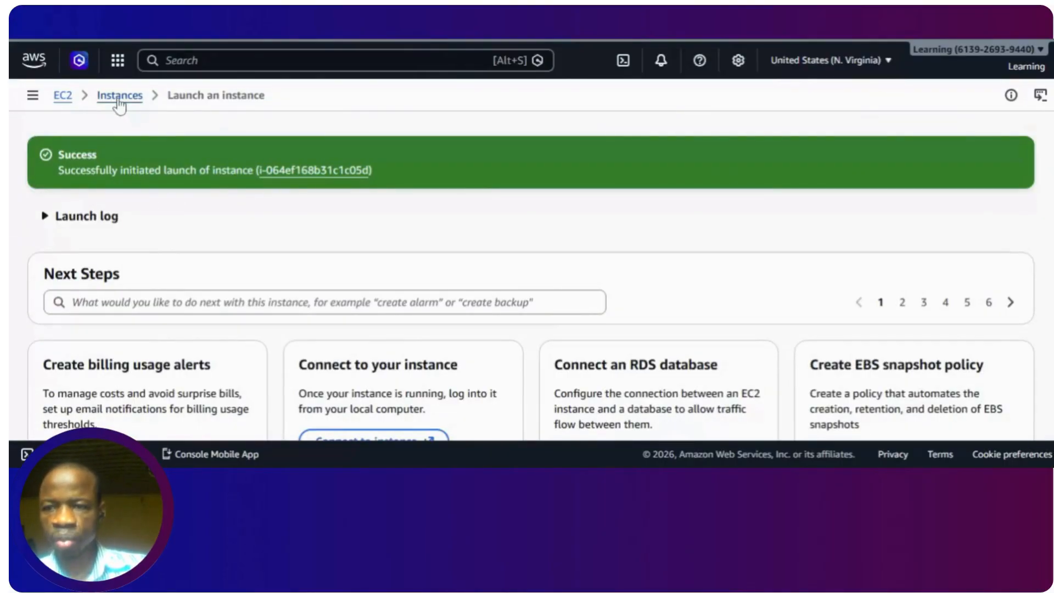
{"action": "left_click", "coordinate": [119, 96]}
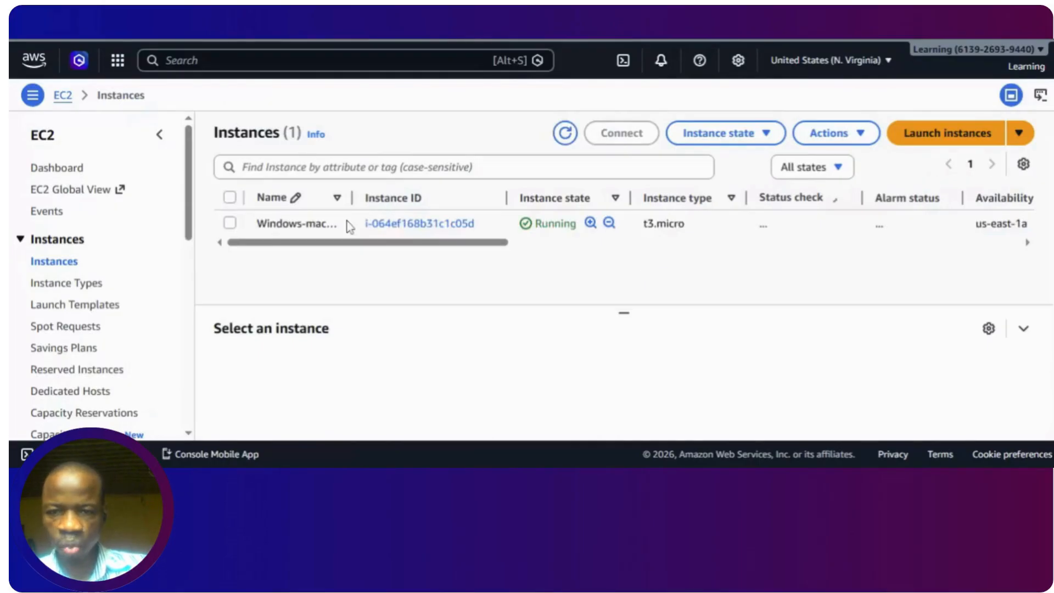
Open the connection page for the Windows-machine instance and show its RDP client connection options.
{"action": "left_click", "coordinate": [230, 223]}
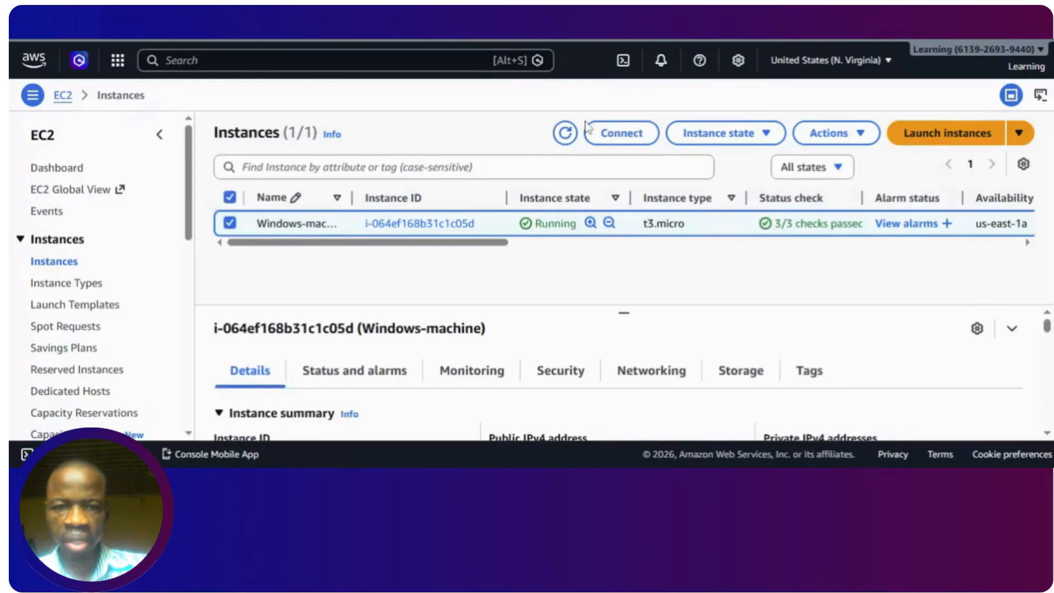
{"action": "left_click", "coordinate": [618, 133]}
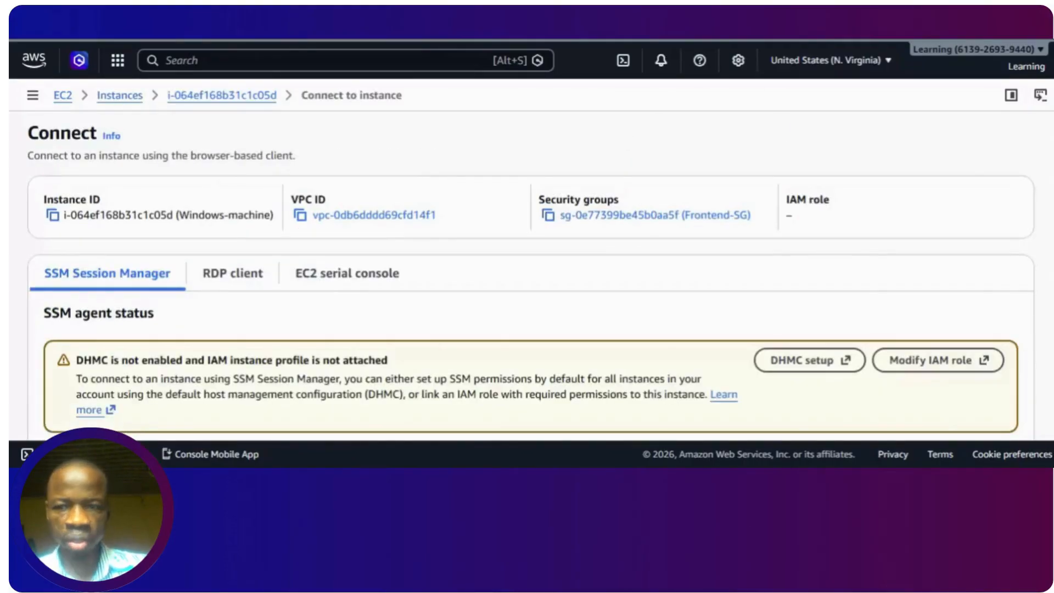
{"action": "scroll", "coordinate": [530, 281], "scroll_direction": "down", "scroll_amount": 3}
{"action": "scroll", "coordinate": [531, 281], "scroll_direction": "up", "scroll_amount": 3}
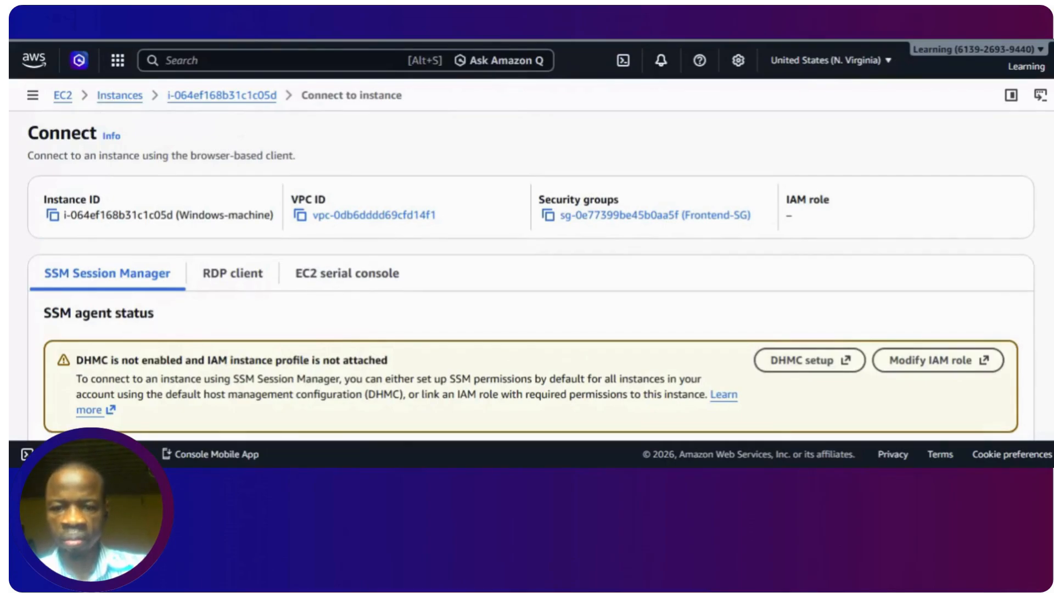
{"action": "left_click", "coordinate": [258, 39]}
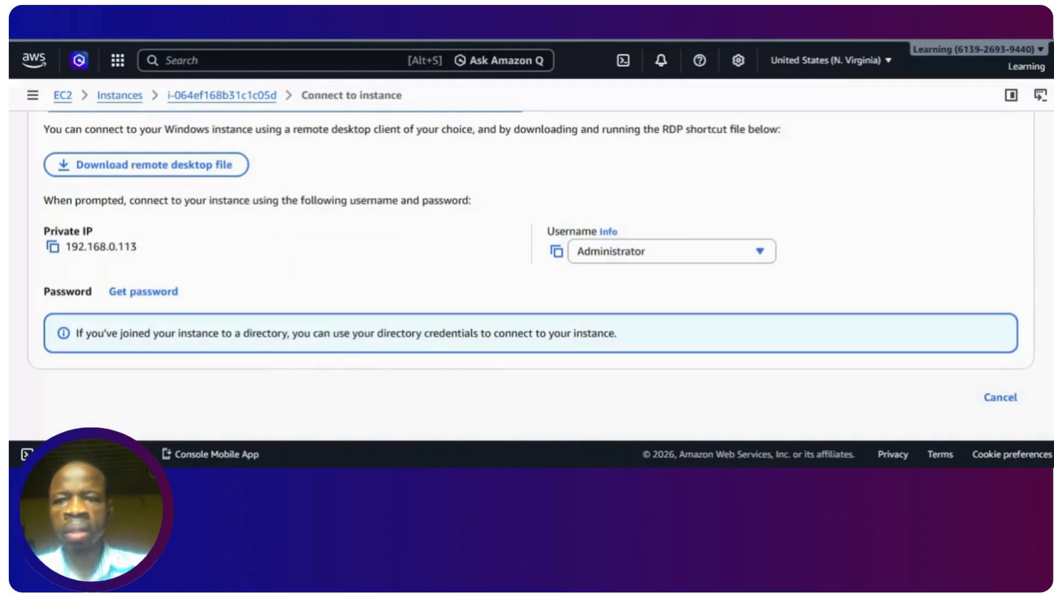
{"action": "scroll", "coordinate": [530, 271], "scroll_direction": "up", "scroll_amount": 7}
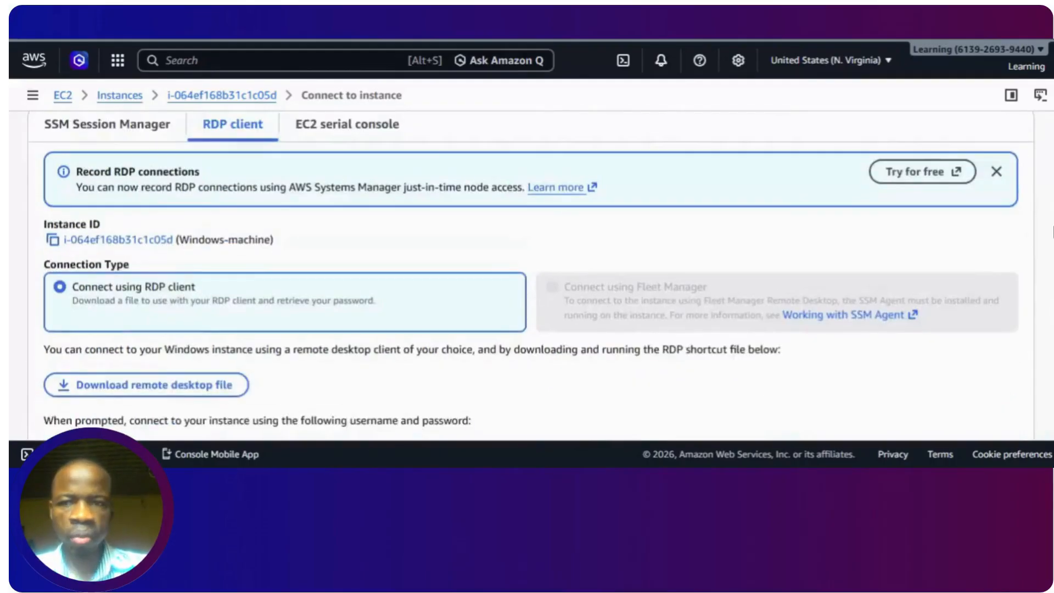
{"action": "mouse_move", "coordinate": [1053, 181]}
{"action": "left_mouse_down"}
{"action": "mouse_move", "coordinate": [1050, 148]}
{"action": "mouse_move", "coordinate": [1052, 217]}
{"action": "mouse_move", "coordinate": [1052, 197]}
{"action": "left_mouse_up"}
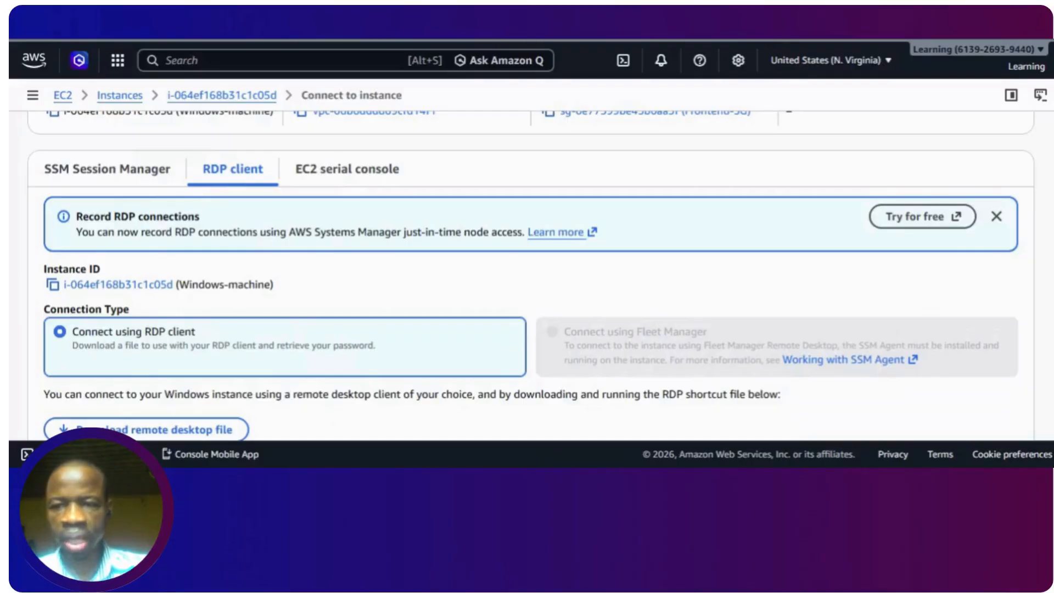
{"action": "scroll", "coordinate": [531, 275], "scroll_direction": "down", "scroll_amount": 5}
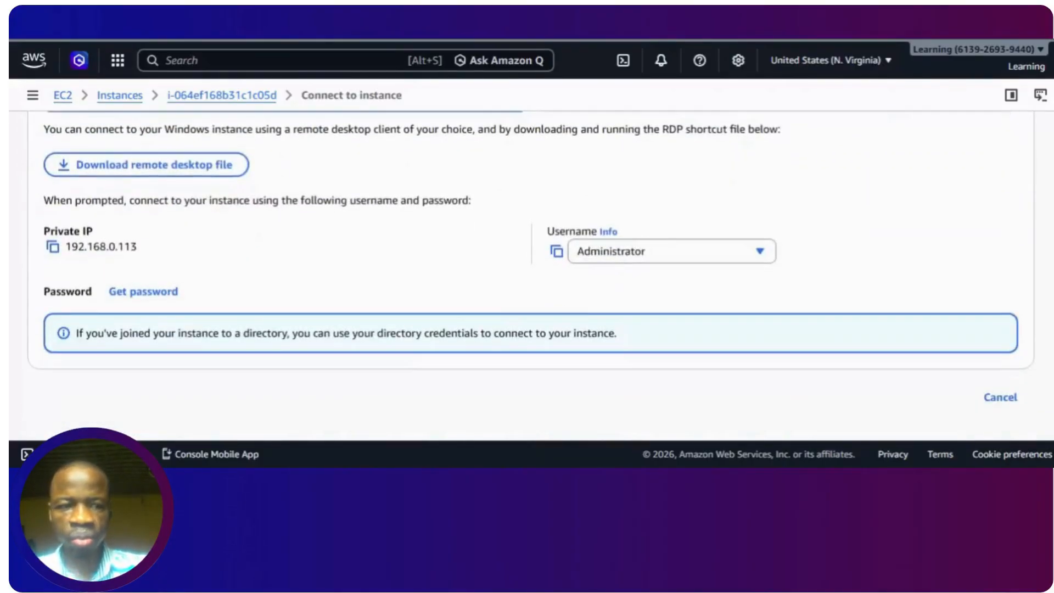
Request the Windows administrator password, paste the key pair's private key contents, and decrypt the password.
{"action": "left_click", "coordinate": [165, 295]}
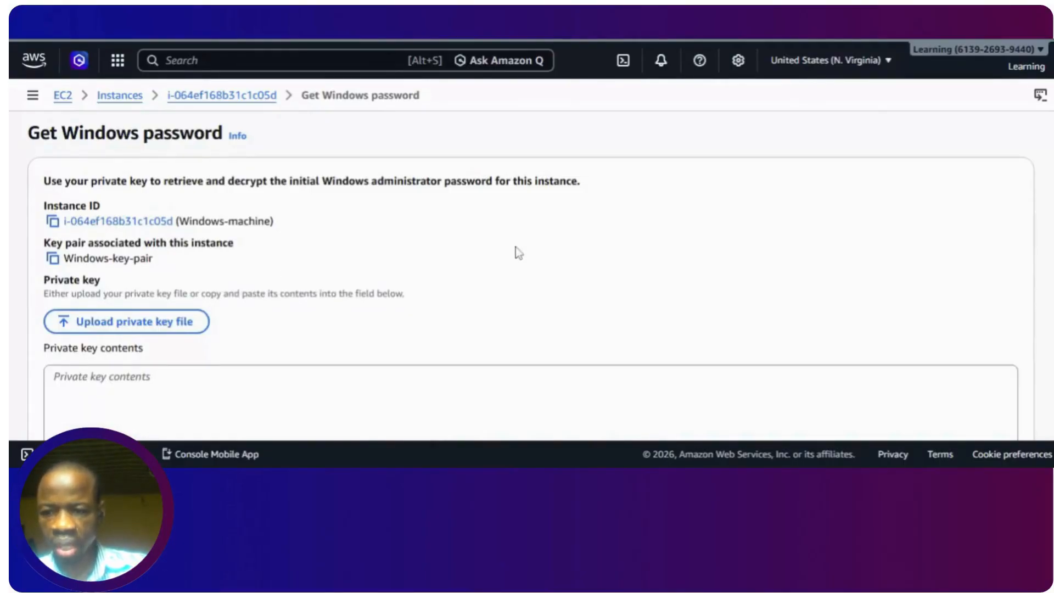
{"action": "scroll", "coordinate": [527, 274], "scroll_direction": "down", "scroll_amount": 3}
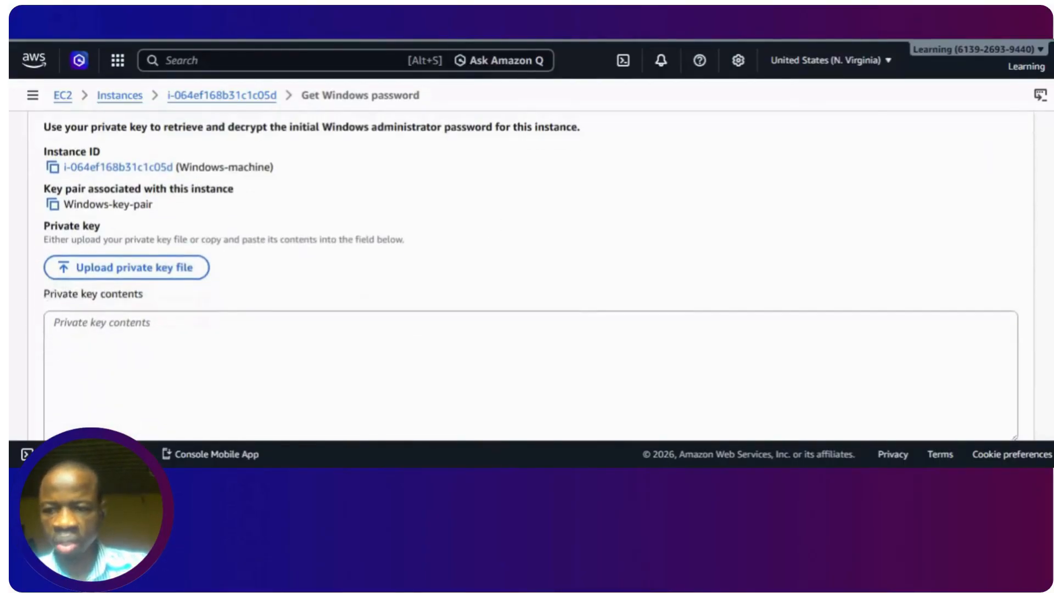
{"action": "left_click", "coordinate": [54, 257]}
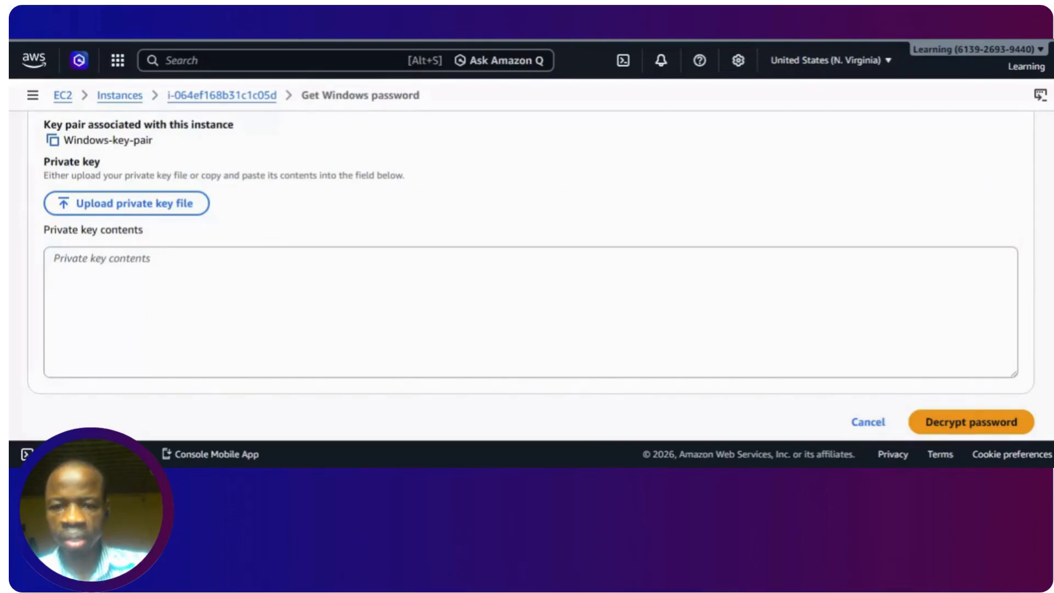
{"action": "key", "text": "ctrl+v"}
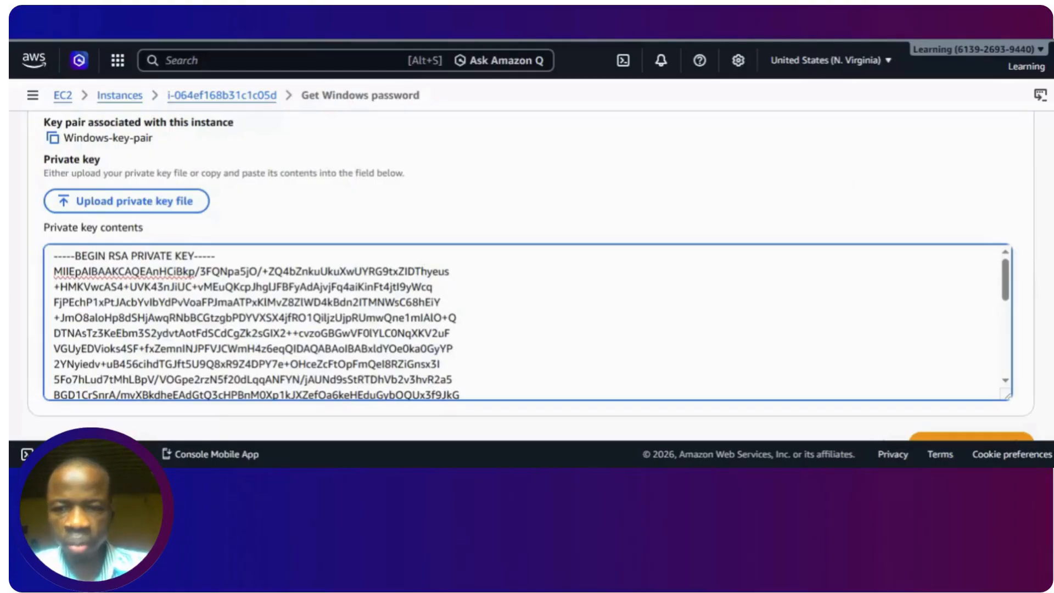
{"action": "scroll", "coordinate": [531, 275], "scroll_direction": "down", "scroll_amount": 1}
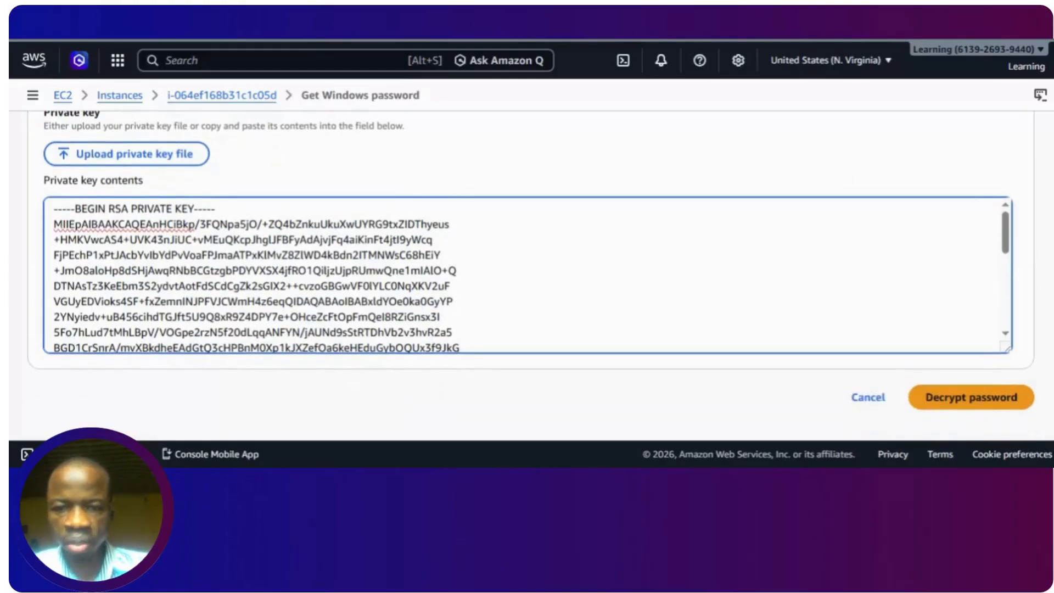
{"action": "left_click", "coordinate": [958, 403]}
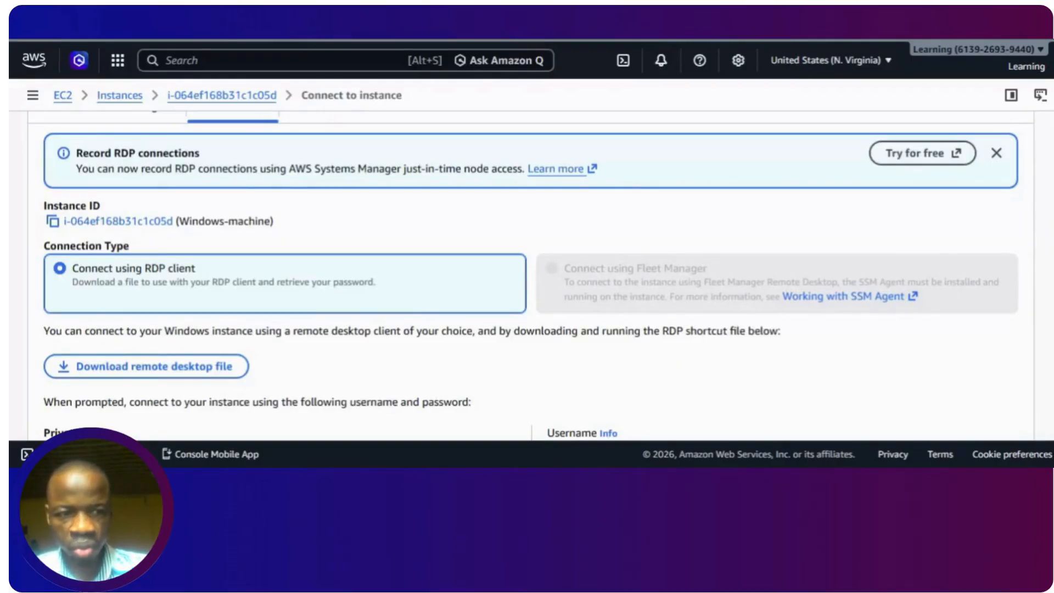
Review the RDP client details for Windows-machine, including the connection type, remote desktop file, private IP, username and password sections.
{"action": "scroll", "coordinate": [529, 300], "scroll_direction": "down", "scroll_amount": 4}
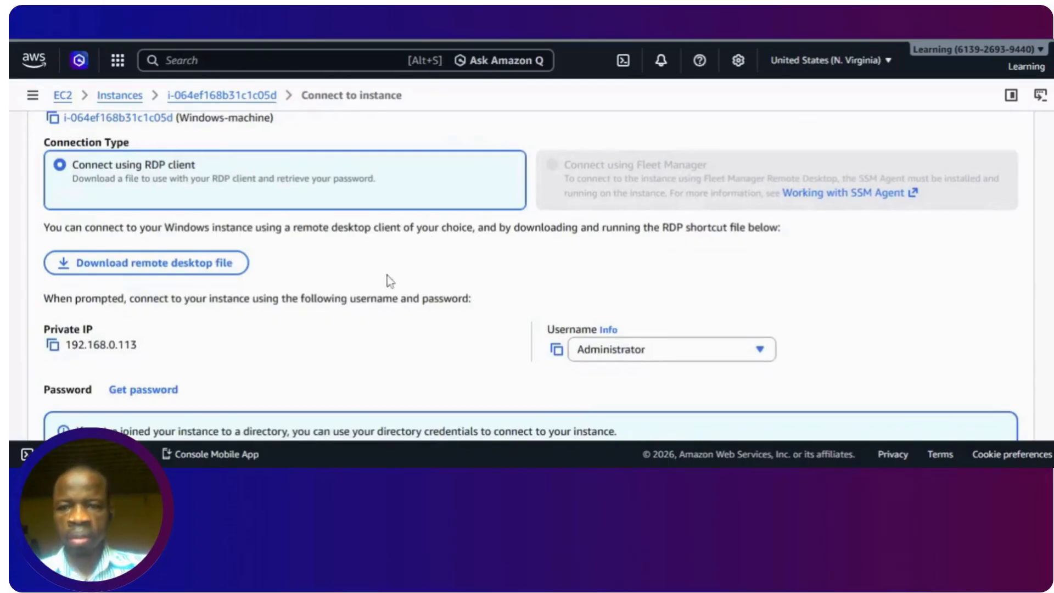
{"action": "scroll", "coordinate": [11, 276], "scroll_direction": "up", "scroll_amount": 2}
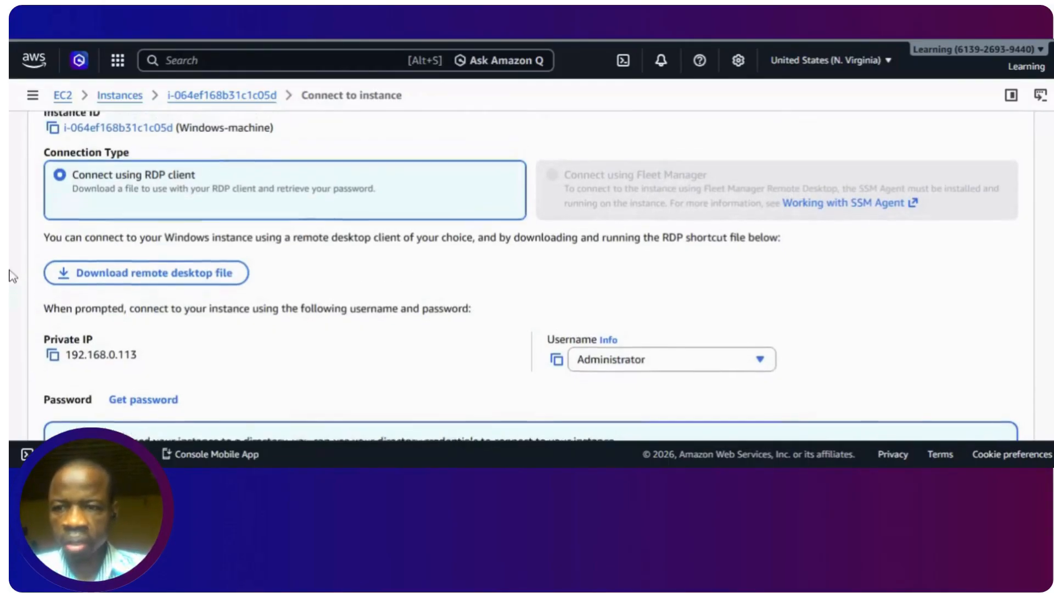
{"action": "scroll", "coordinate": [11, 276], "scroll_direction": "up", "scroll_amount": 3}
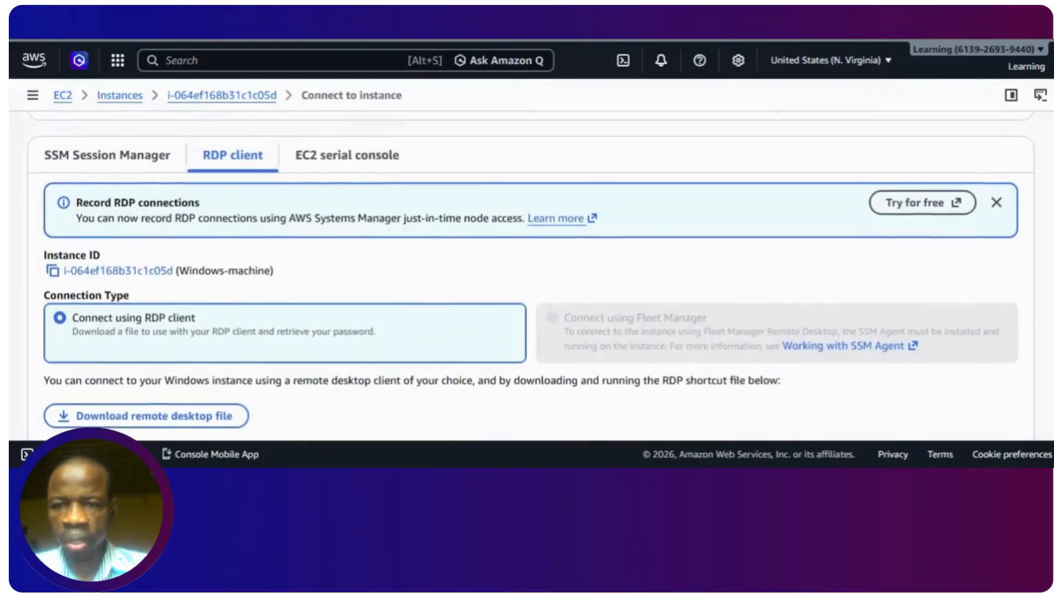
{"action": "scroll", "coordinate": [11, 276], "scroll_direction": "down", "scroll_amount": 1}
{"action": "scroll", "coordinate": [11, 276], "scroll_direction": "down", "scroll_amount": 2}
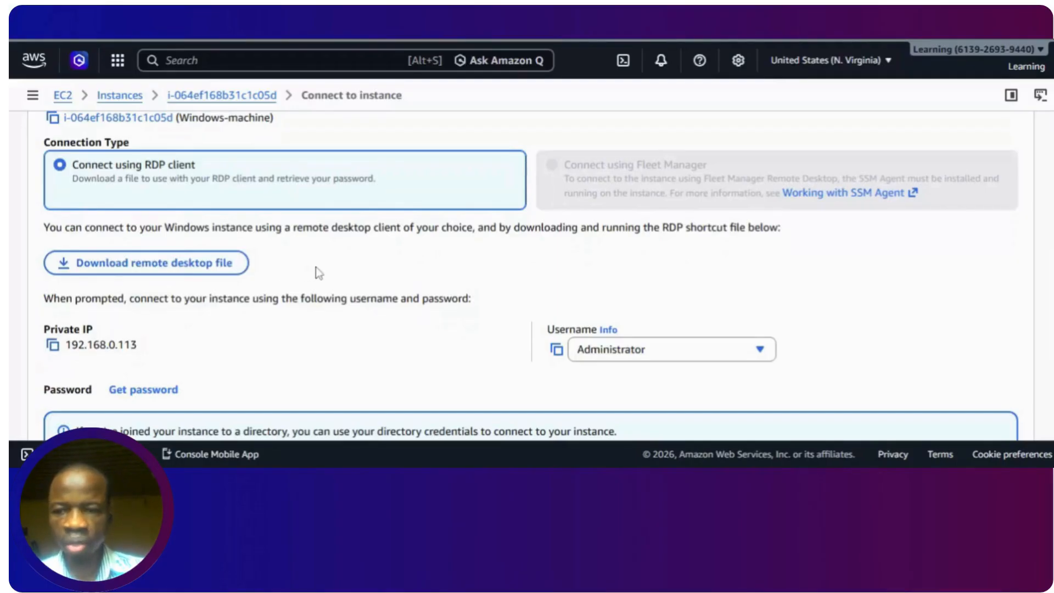
{"action": "scroll", "coordinate": [315, 267], "scroll_direction": "down", "scroll_amount": 2}
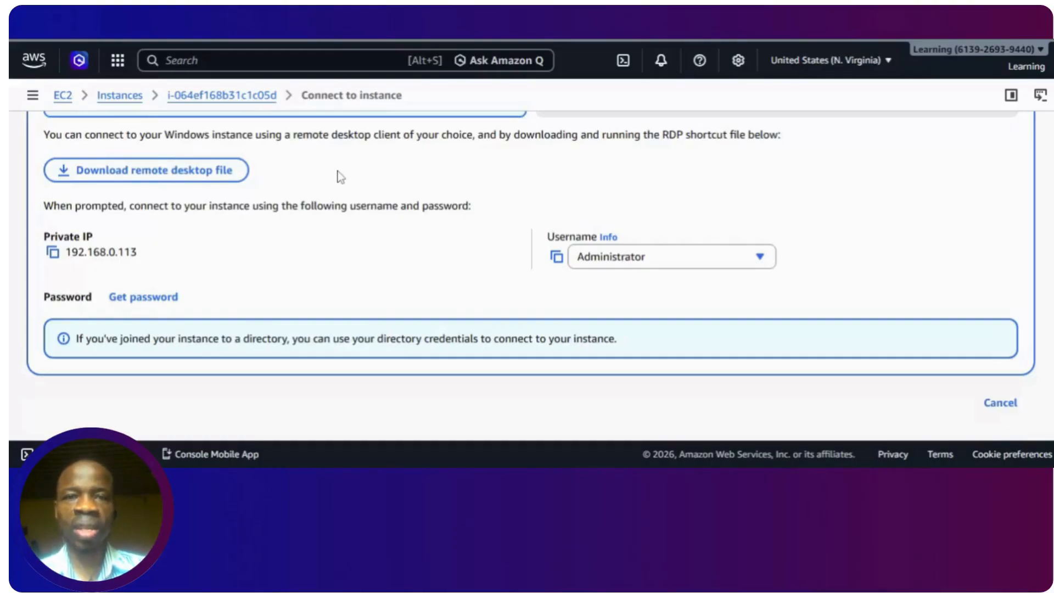
{"action": "left_click", "coordinate": [332, 22]}
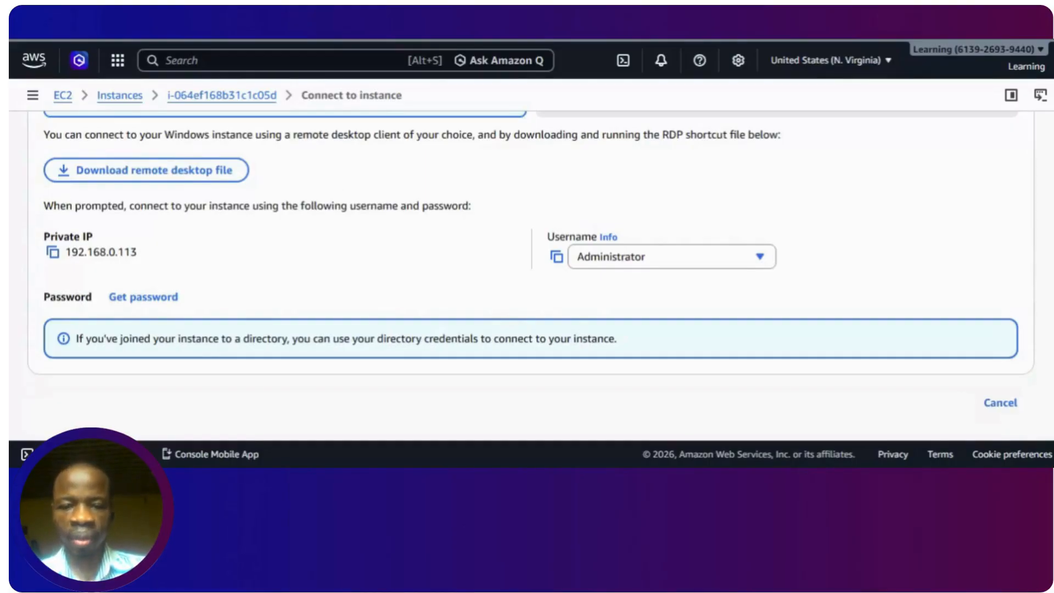